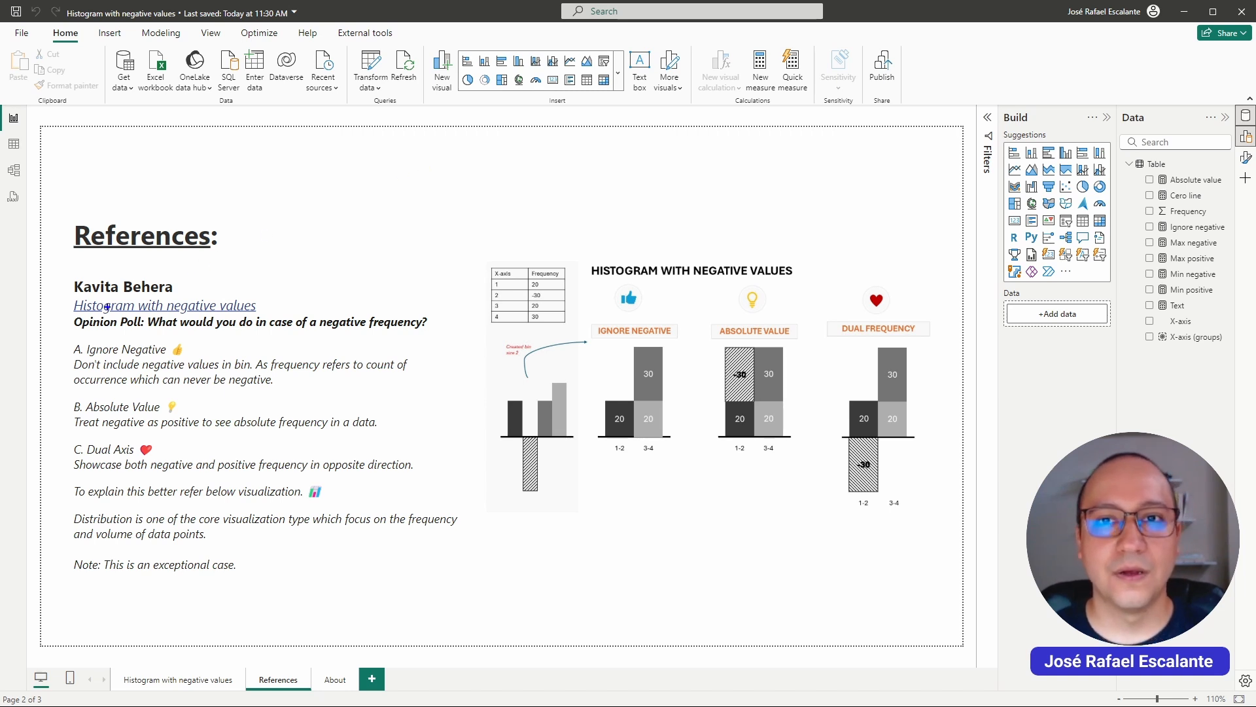
# Examine the ignore-negative, absolute-value and dual-axis options for negative frequencies, with their matching charts, on the References page.
pyautogui.moveTo(62, 334); pyautogui.dragTo(433, 398)
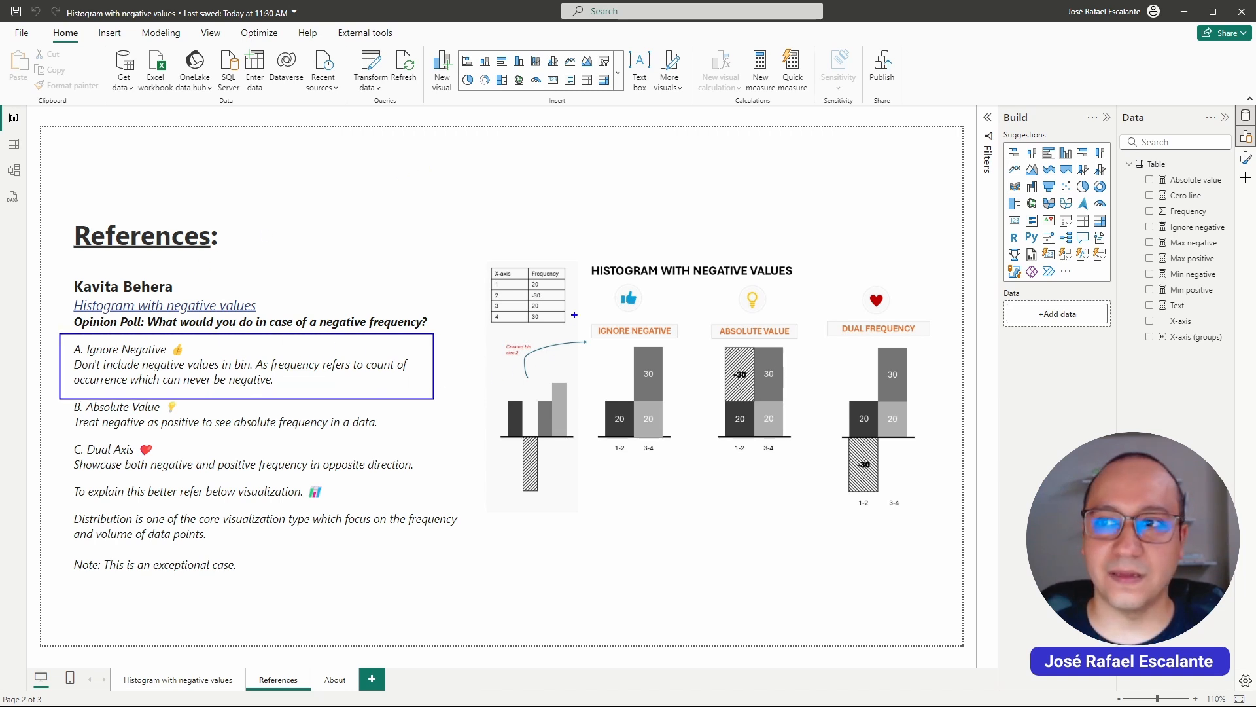
pyautogui.moveTo(589, 278)
pyautogui.mouseDown()
pyautogui.moveTo(679, 434)
pyautogui.moveTo(685, 479)
pyautogui.mouseUp()
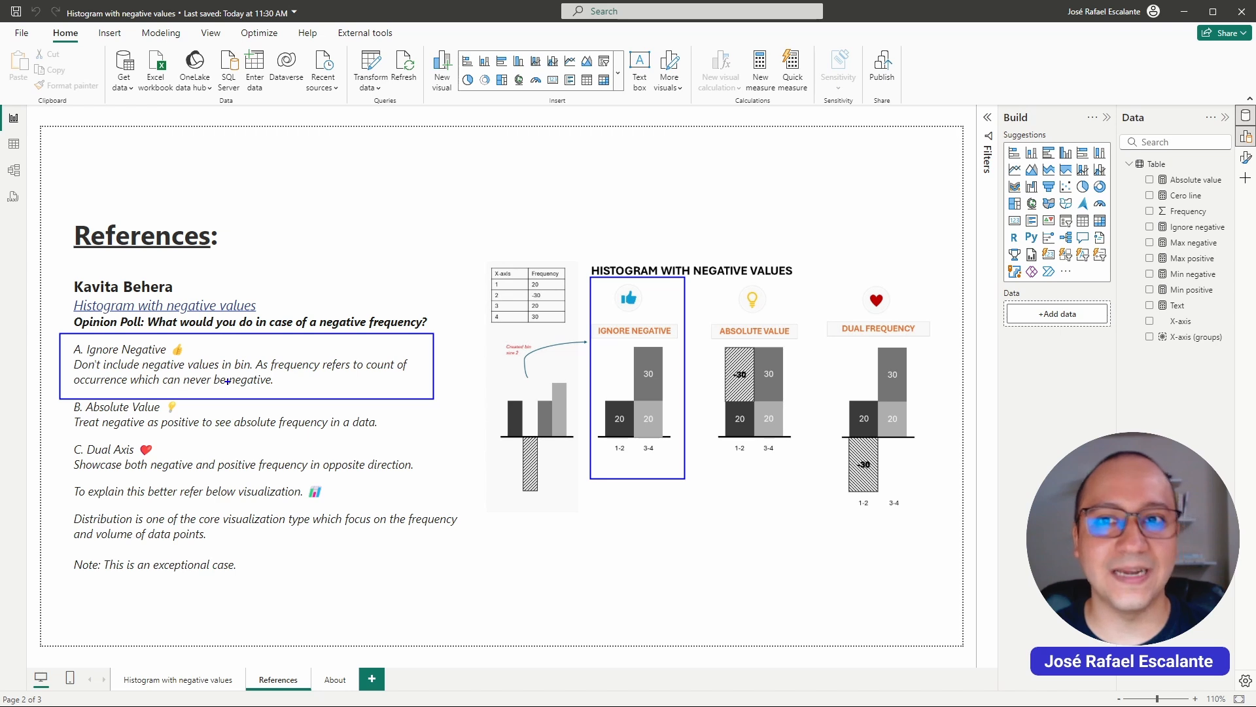
pyautogui.press('Escape')
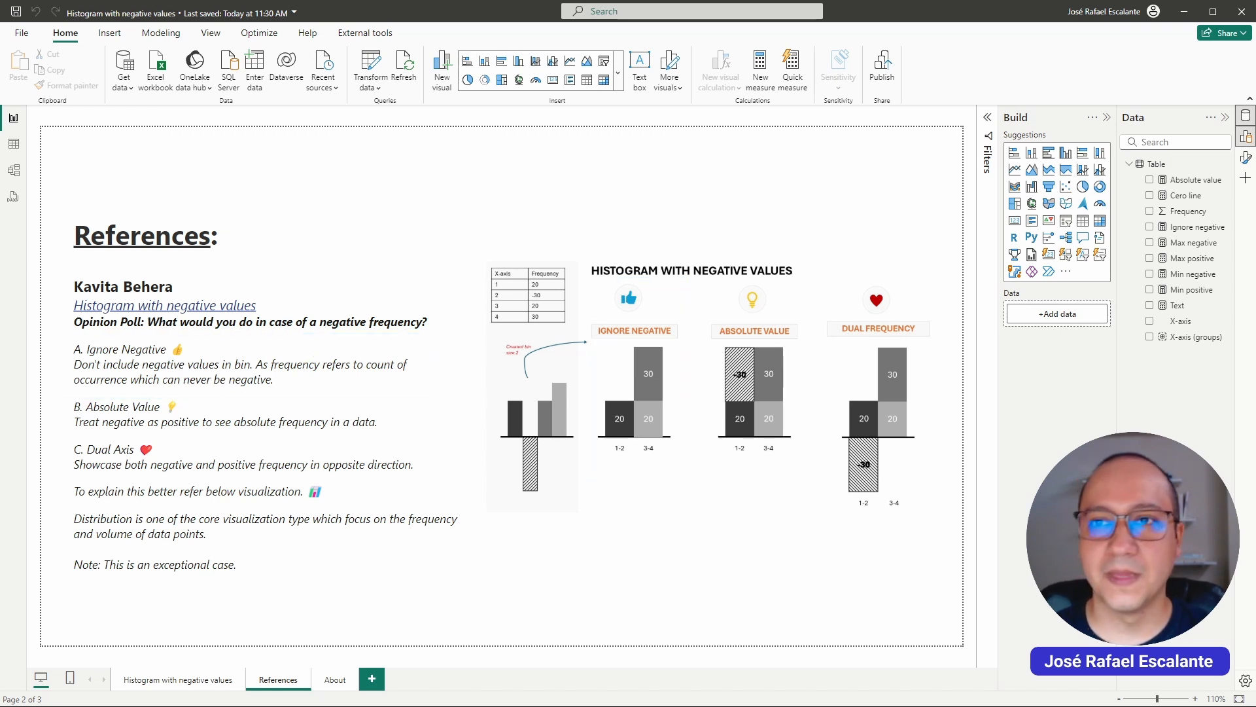
pyautogui.moveTo(59, 385); pyautogui.dragTo(414, 442)
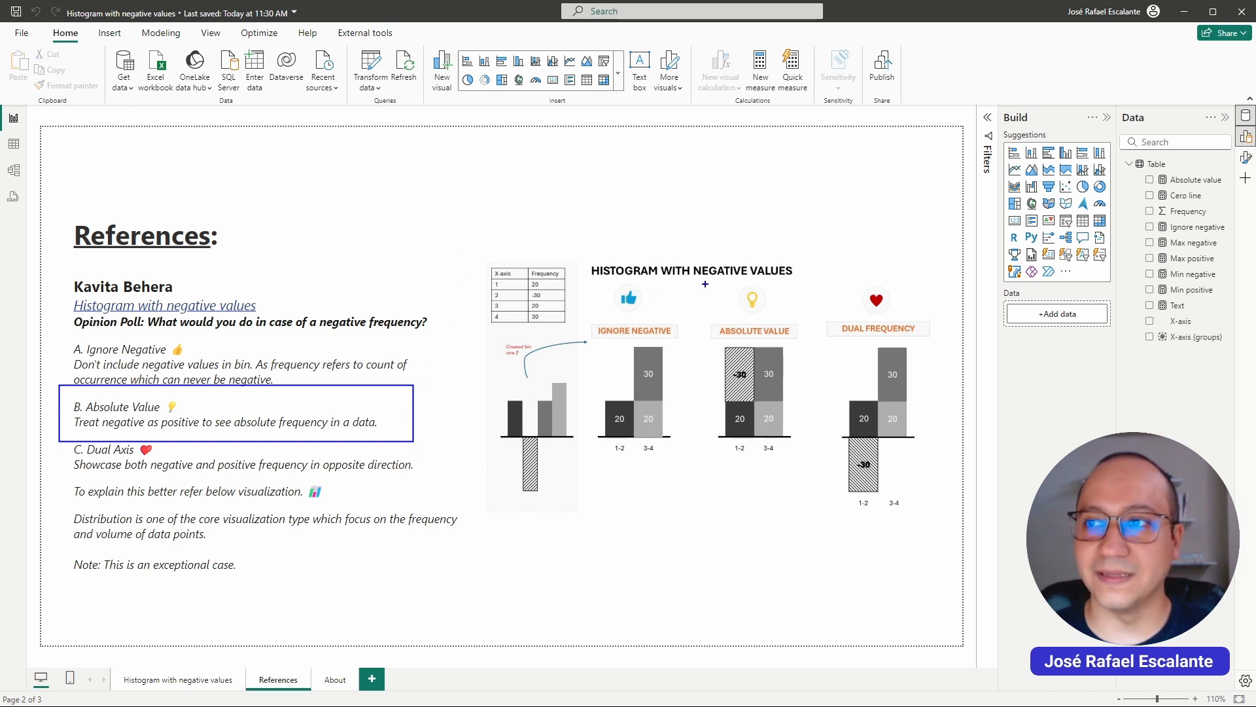
pyautogui.moveTo(709, 277)
pyautogui.mouseDown()
pyautogui.moveTo(793, 424)
pyautogui.moveTo(814, 482)
pyautogui.moveTo(799, 494)
pyautogui.mouseUp()
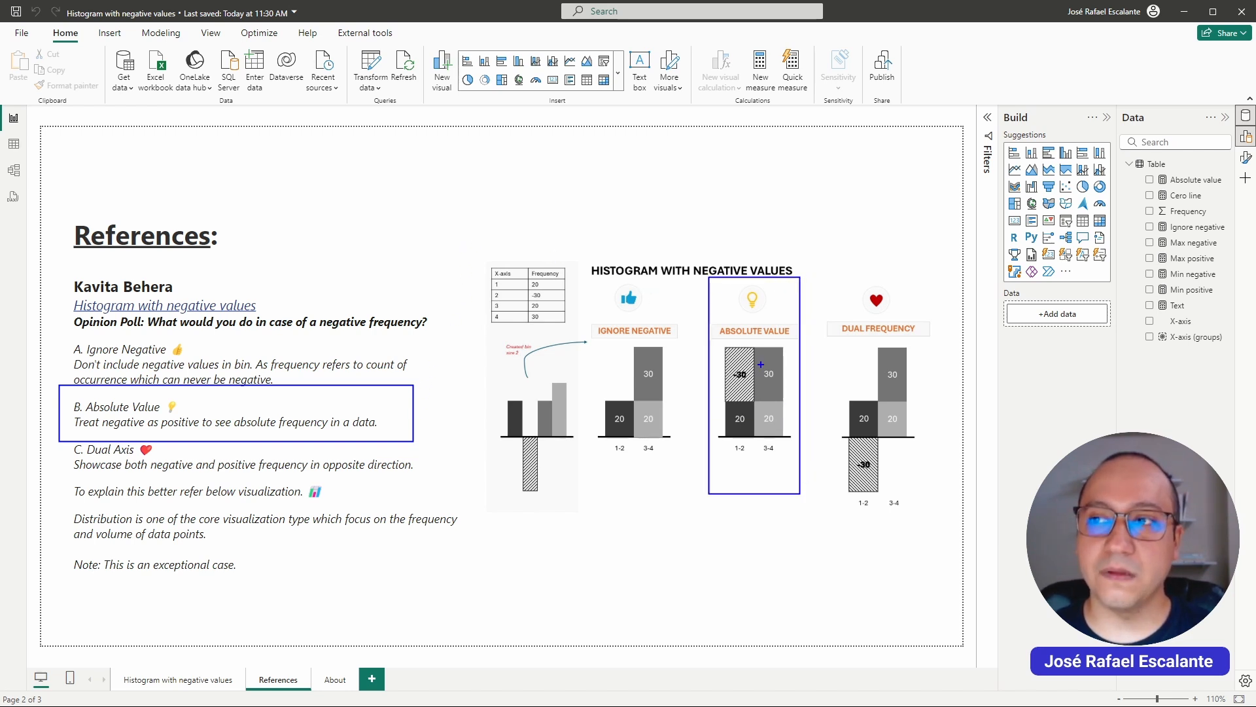
pyautogui.moveTo(718, 360); pyautogui.dragTo(674, 295)
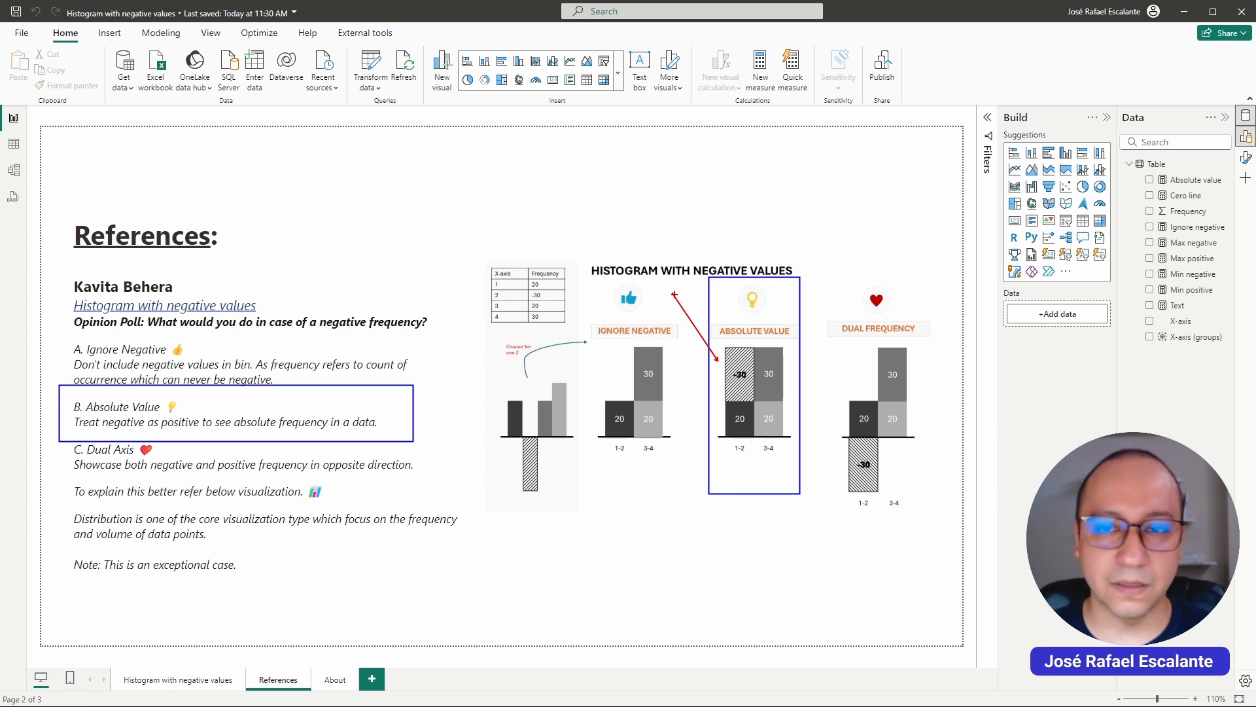
pyautogui.press('e')
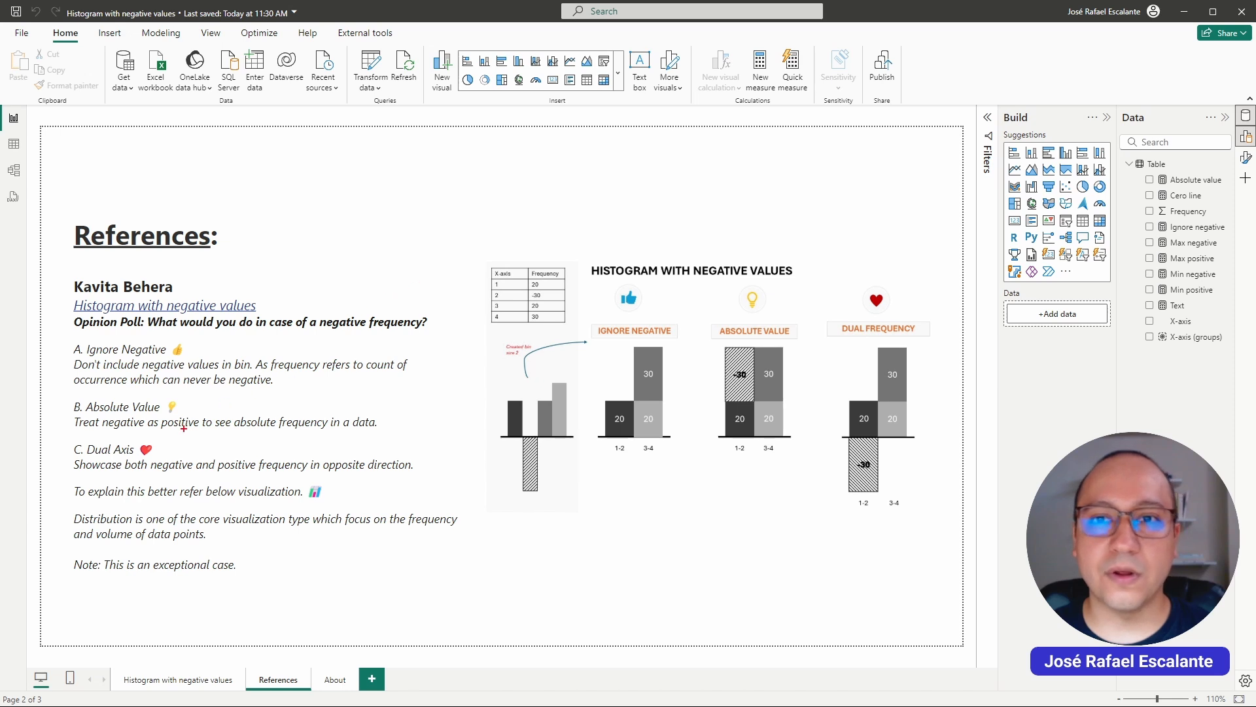
pyautogui.press('b')
pyautogui.moveTo(53, 439); pyautogui.dragTo(440, 481)
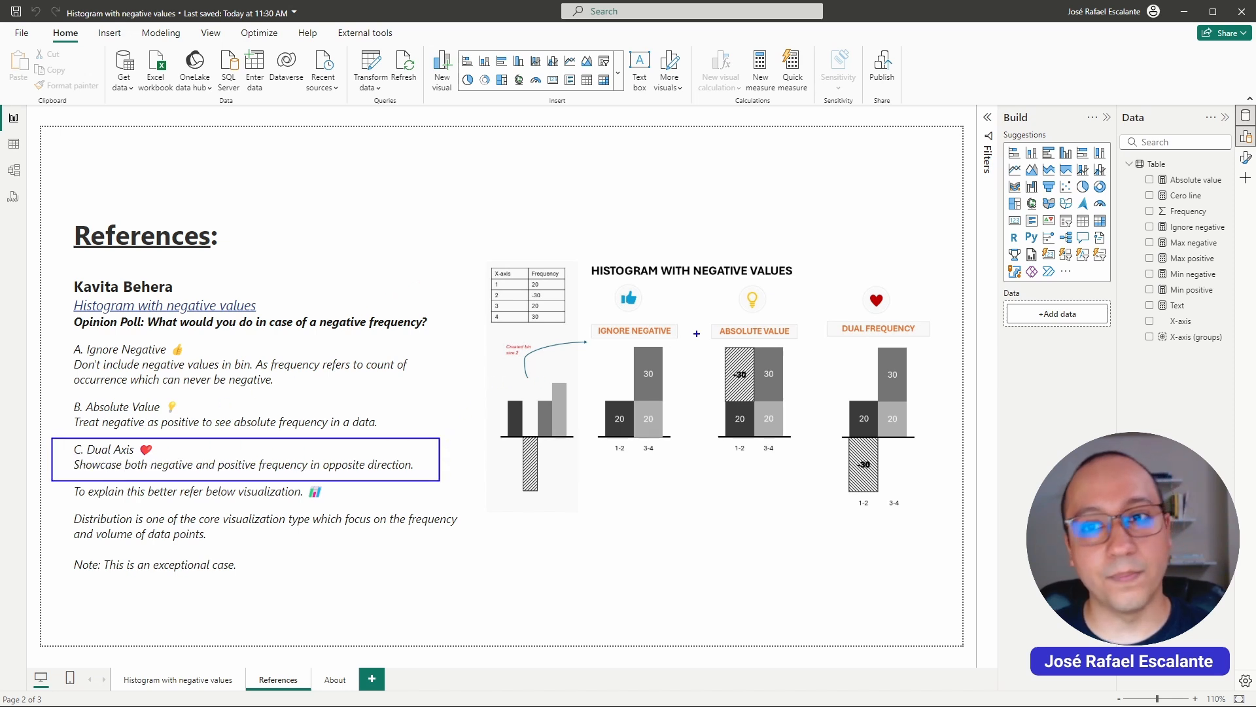
pyautogui.moveTo(817, 246); pyautogui.dragTo(940, 548)
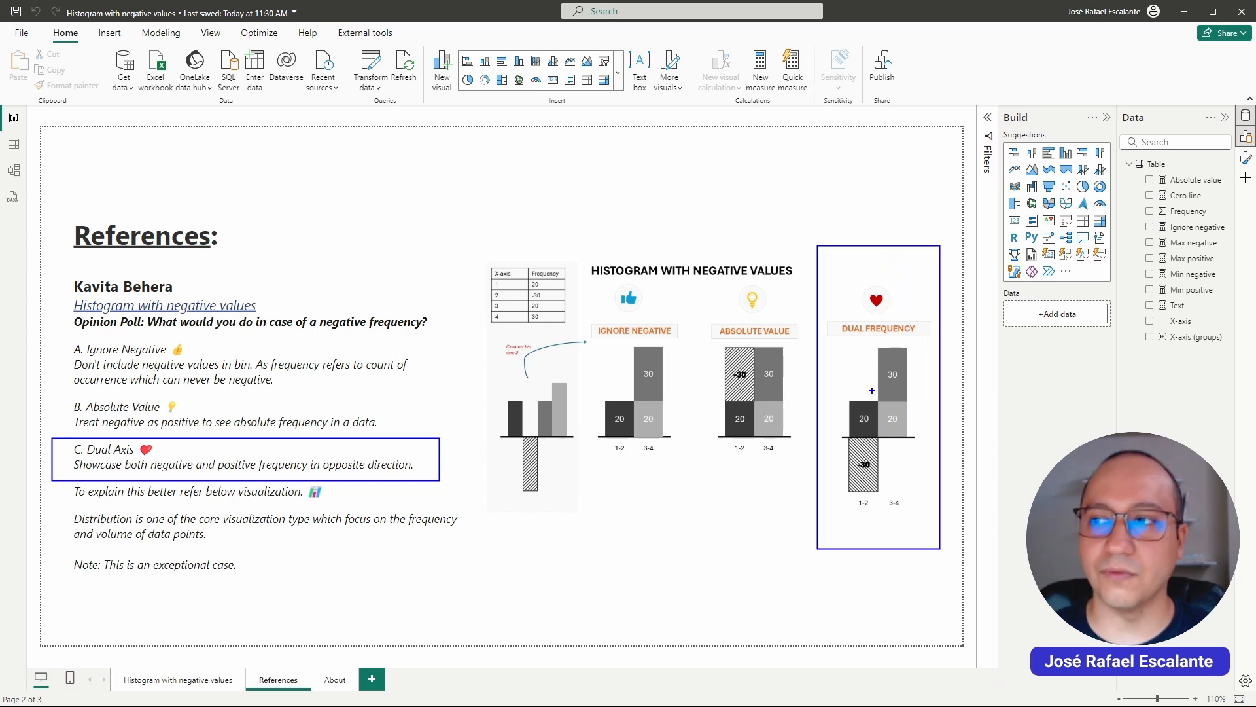
pyautogui.moveTo(838, 463); pyautogui.dragTo(743, 516)
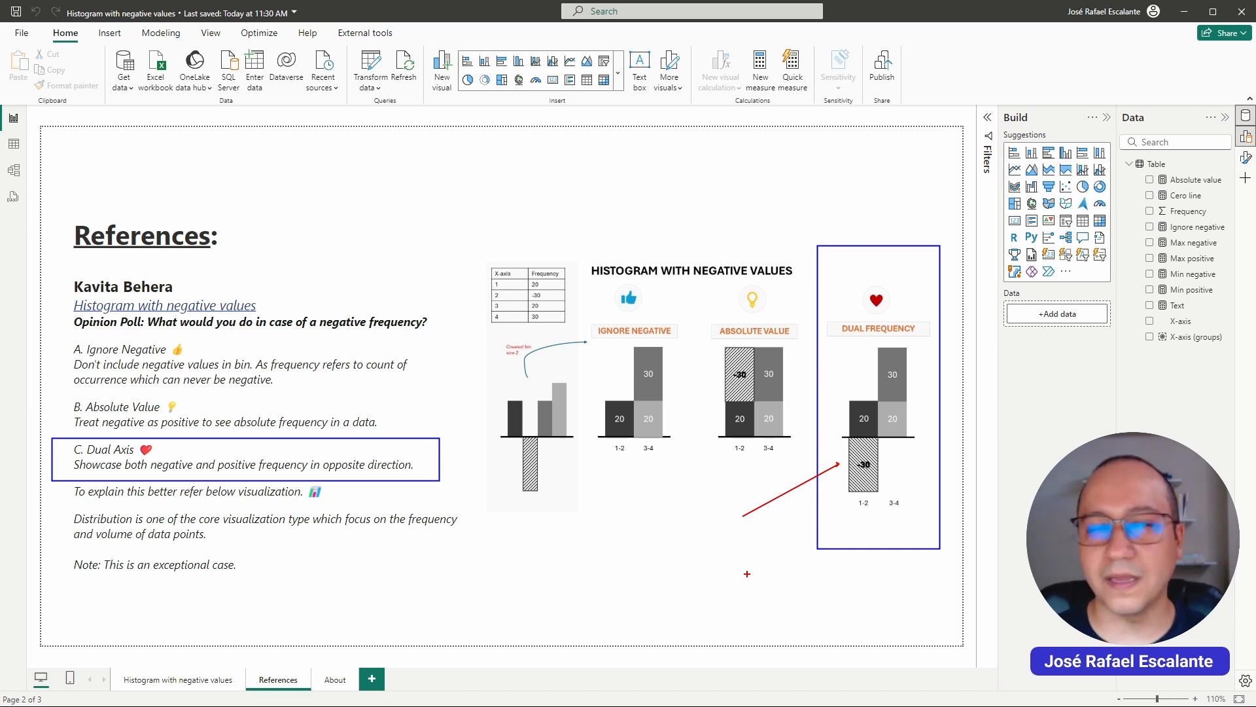
pyautogui.press('Escape')
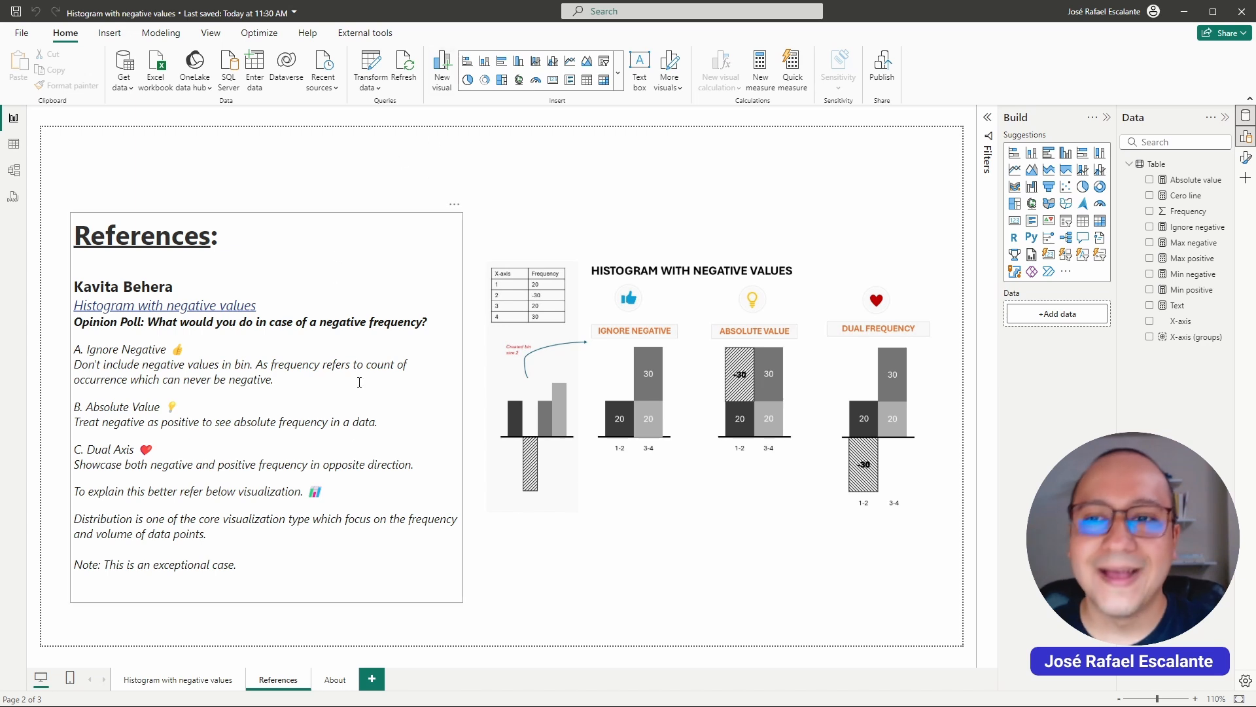
# Go to the Histogram with negative values page, and view the X-axis column in its data table.
pyautogui.click(186, 681)
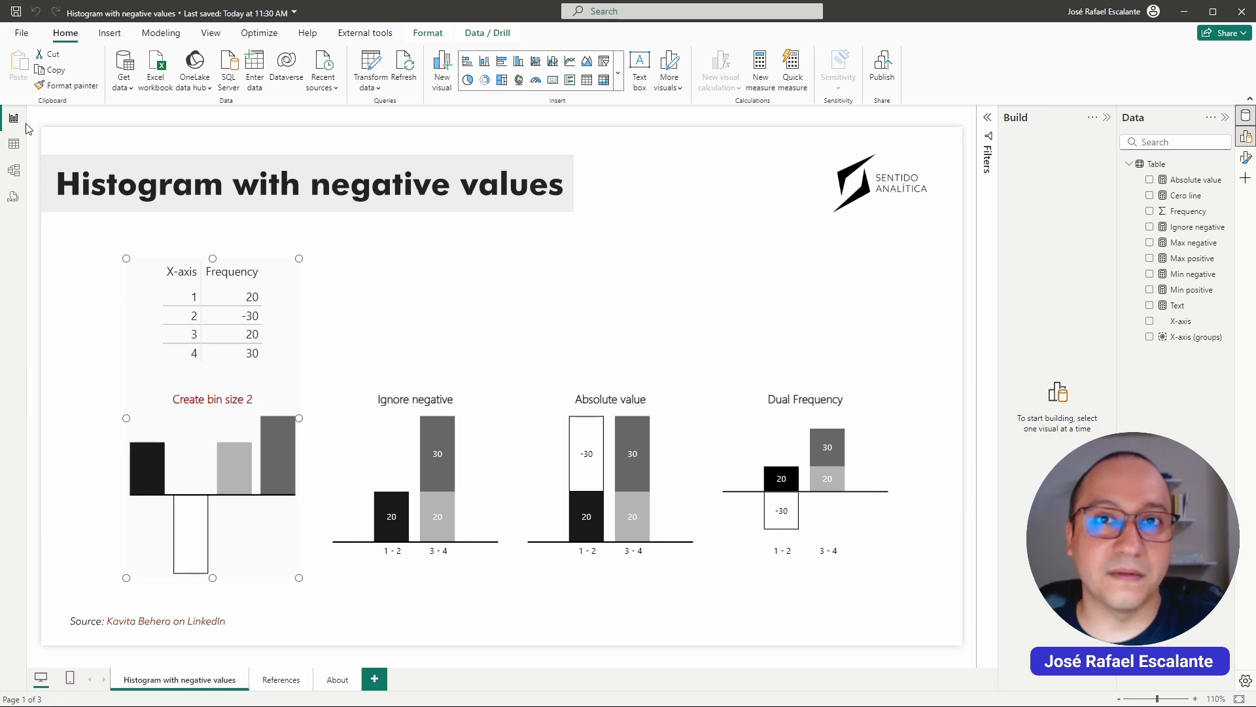
pyautogui.click(14, 144)
pyautogui.click(42, 138)
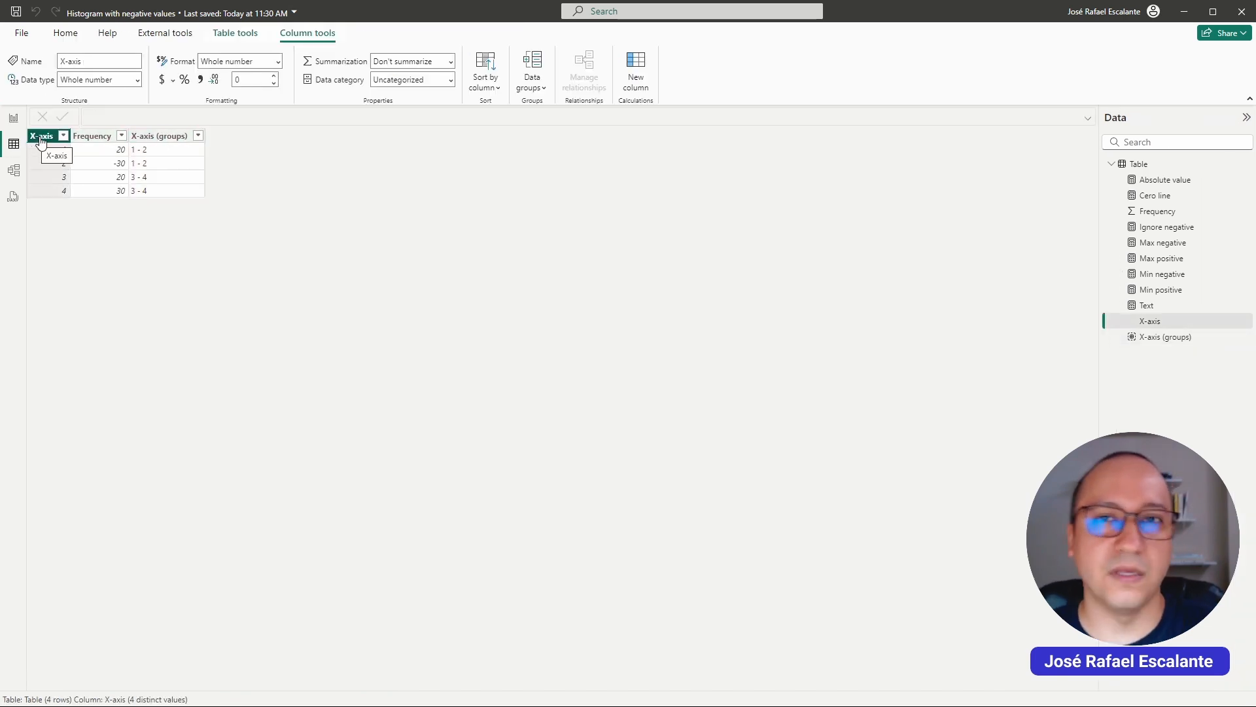
# Start a new group on the X-axis column and compare the List and Bin group types, ending on Bin.
pyautogui.rightClick(40, 138)
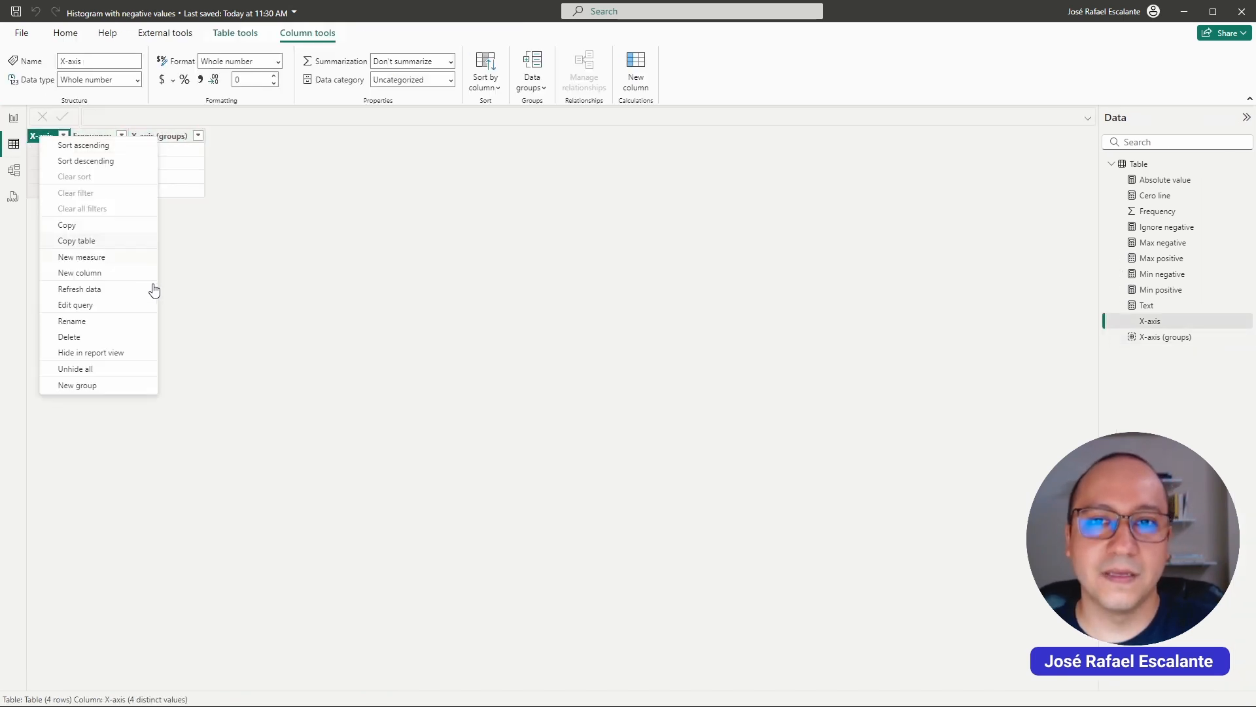
pyautogui.click(102, 391)
pyautogui.click(454, 274)
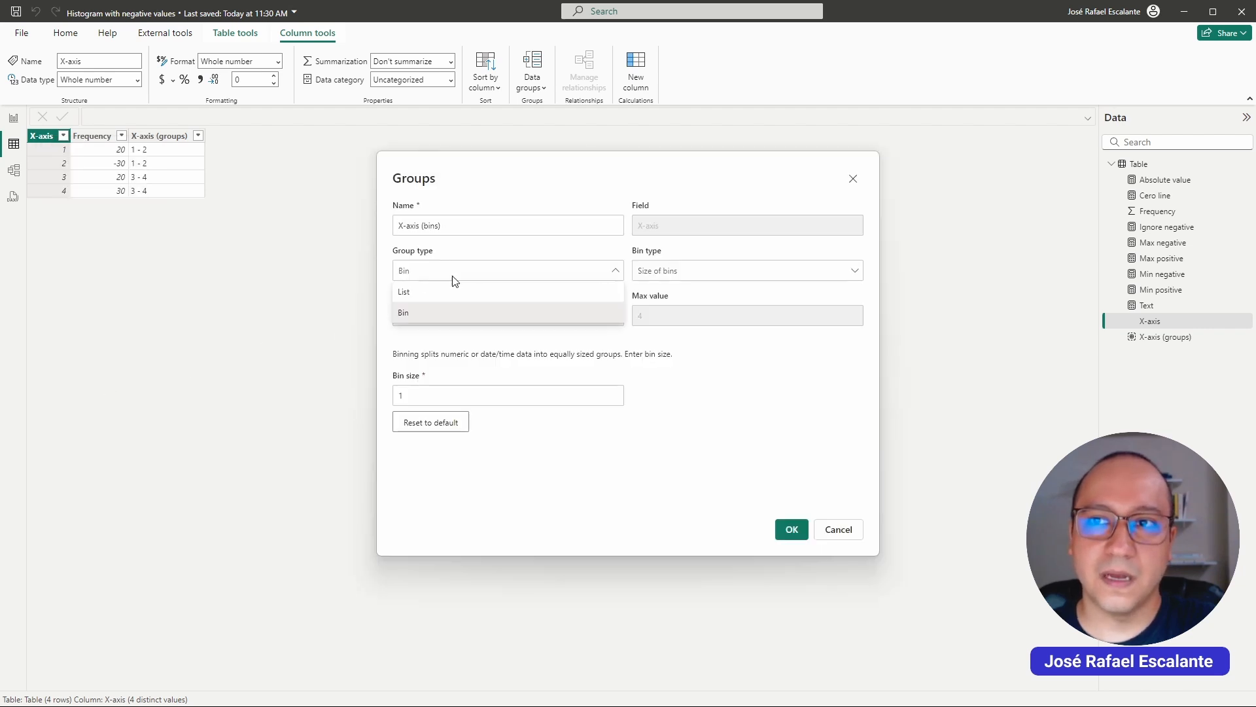
pyautogui.click(426, 291)
pyautogui.click(445, 275)
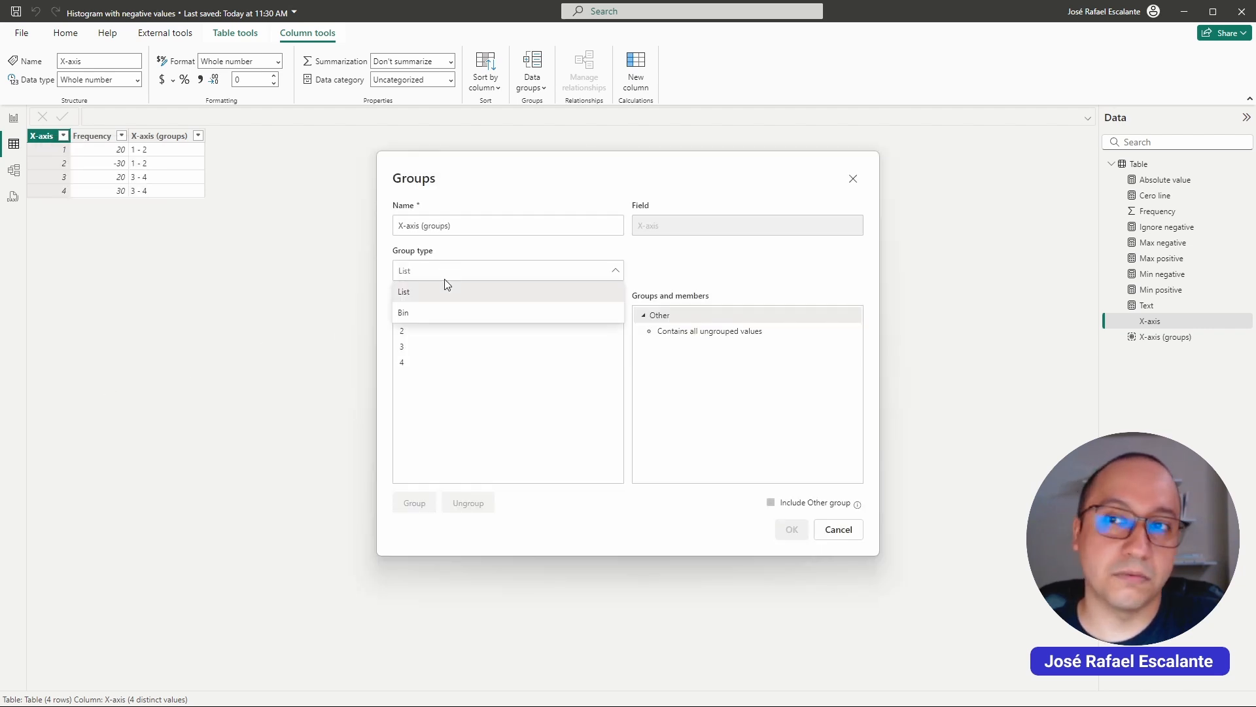
pyautogui.click(445, 312)
# Try the Number of bins type with a bin count of 1 for the X-axis group, and abandon the new group.
pyautogui.click(681, 272)
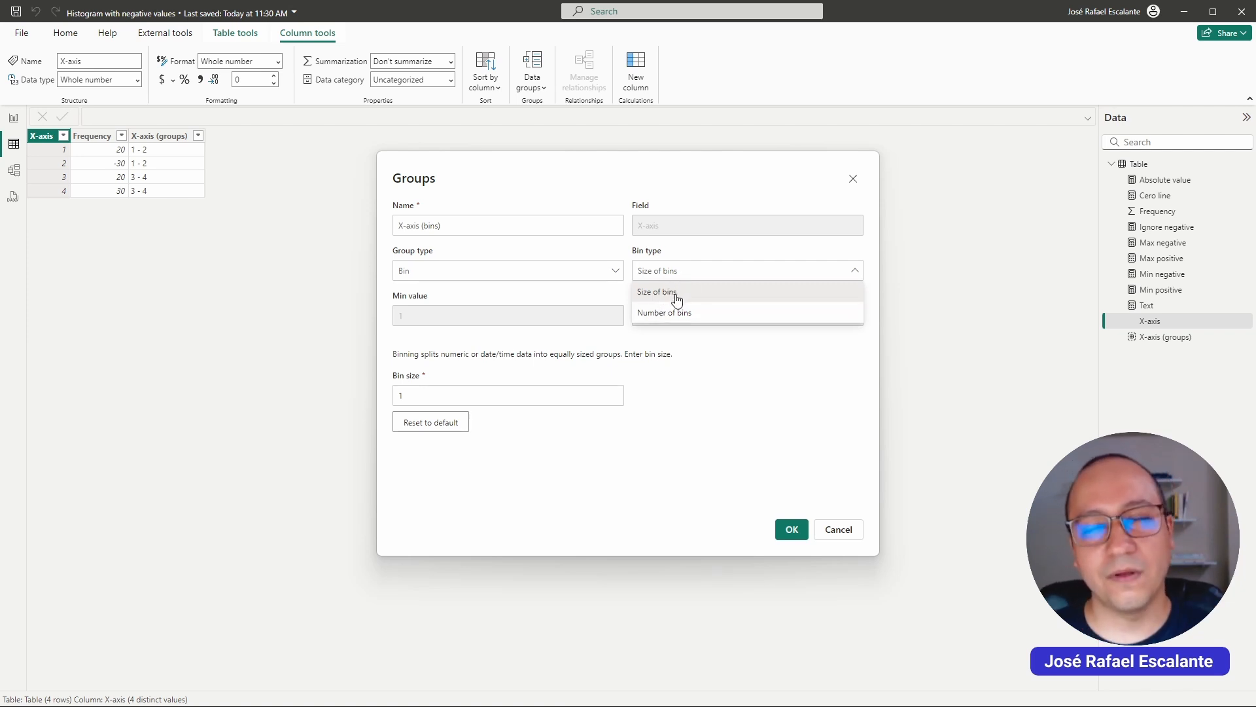
pyautogui.click(695, 314)
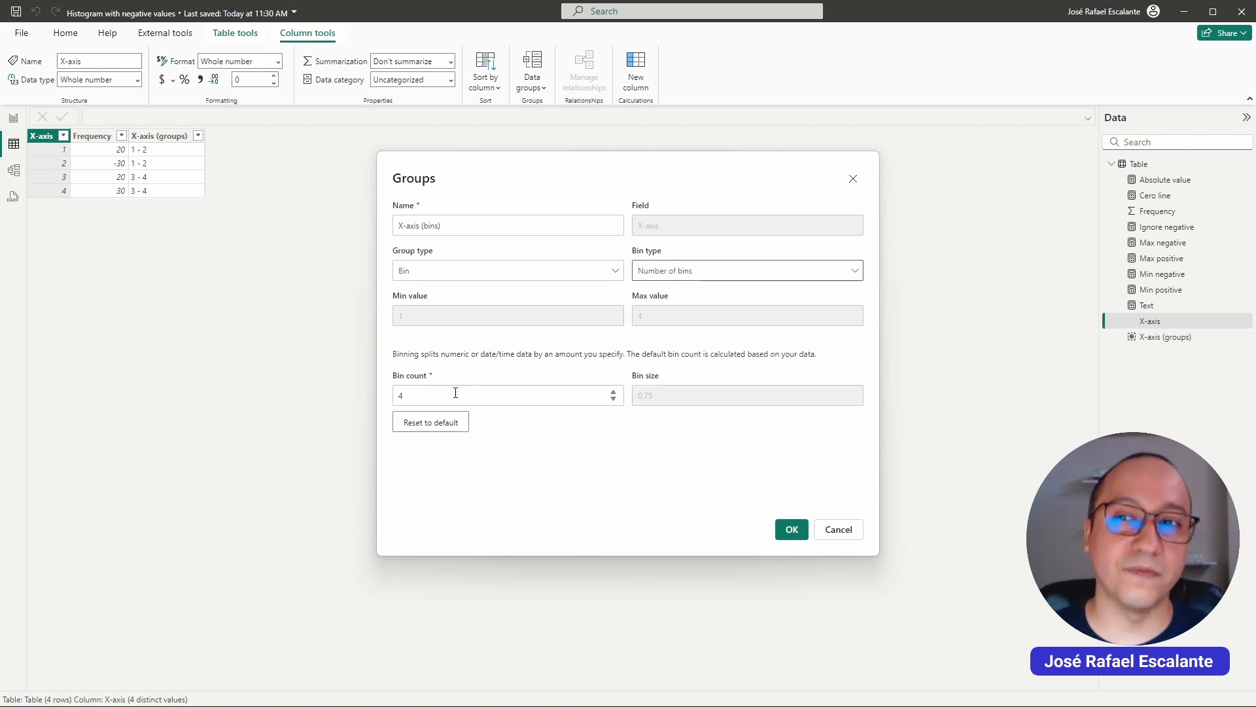
pyautogui.moveTo(455, 393); pyautogui.dragTo(386, 393)
pyautogui.write('1')
pyautogui.moveTo(521, 396); pyautogui.dragTo(369, 387)
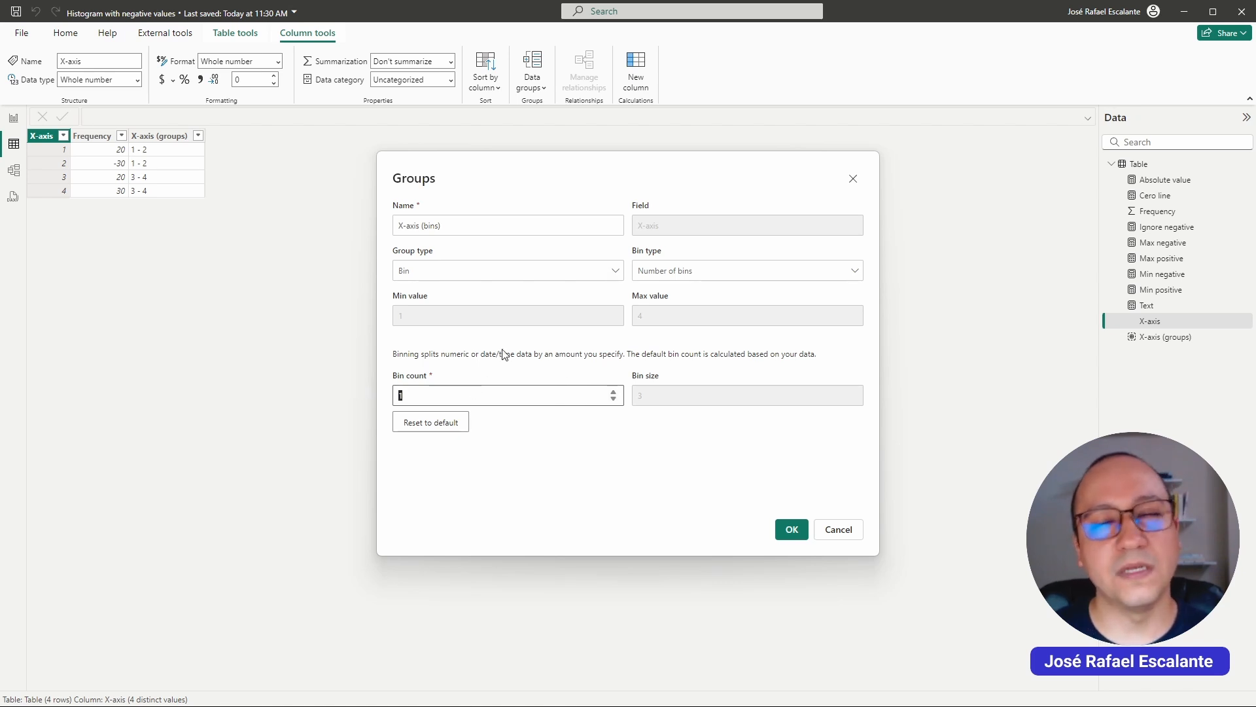
pyautogui.click(838, 529)
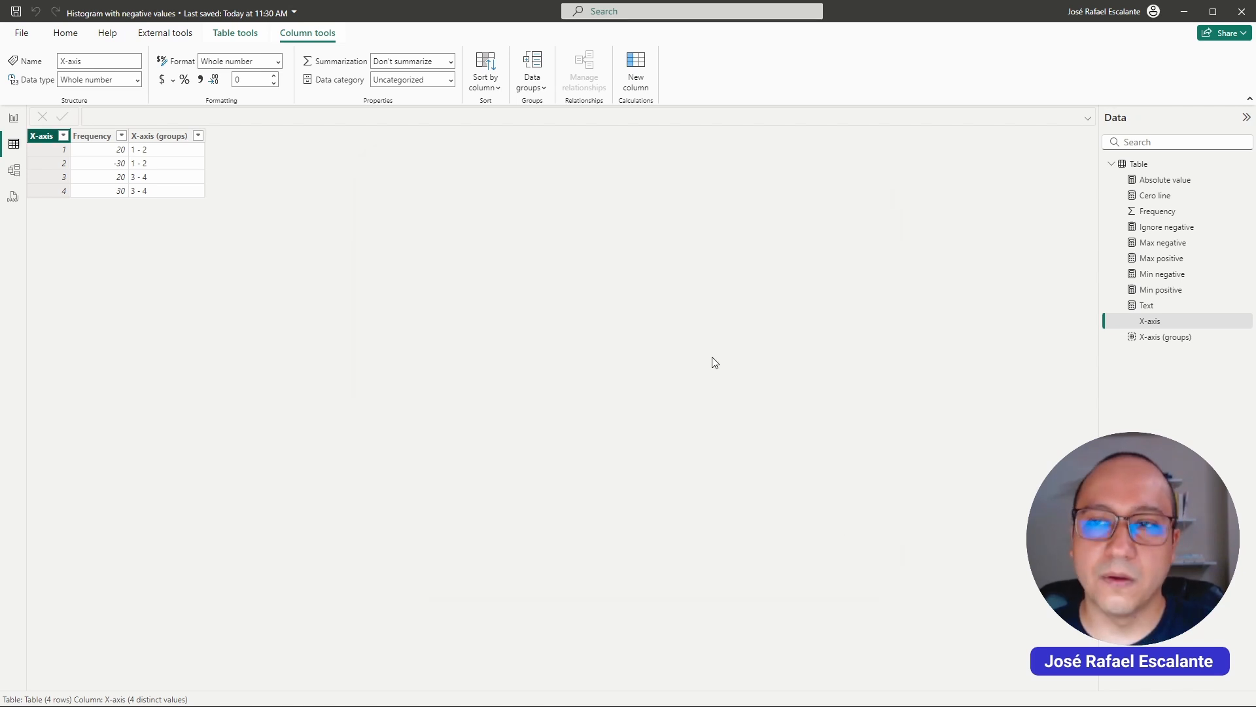
# Check the X-axis (groups) column in the table, and return to the report with the Ignore negative chart selected.
pyautogui.click(163, 139)
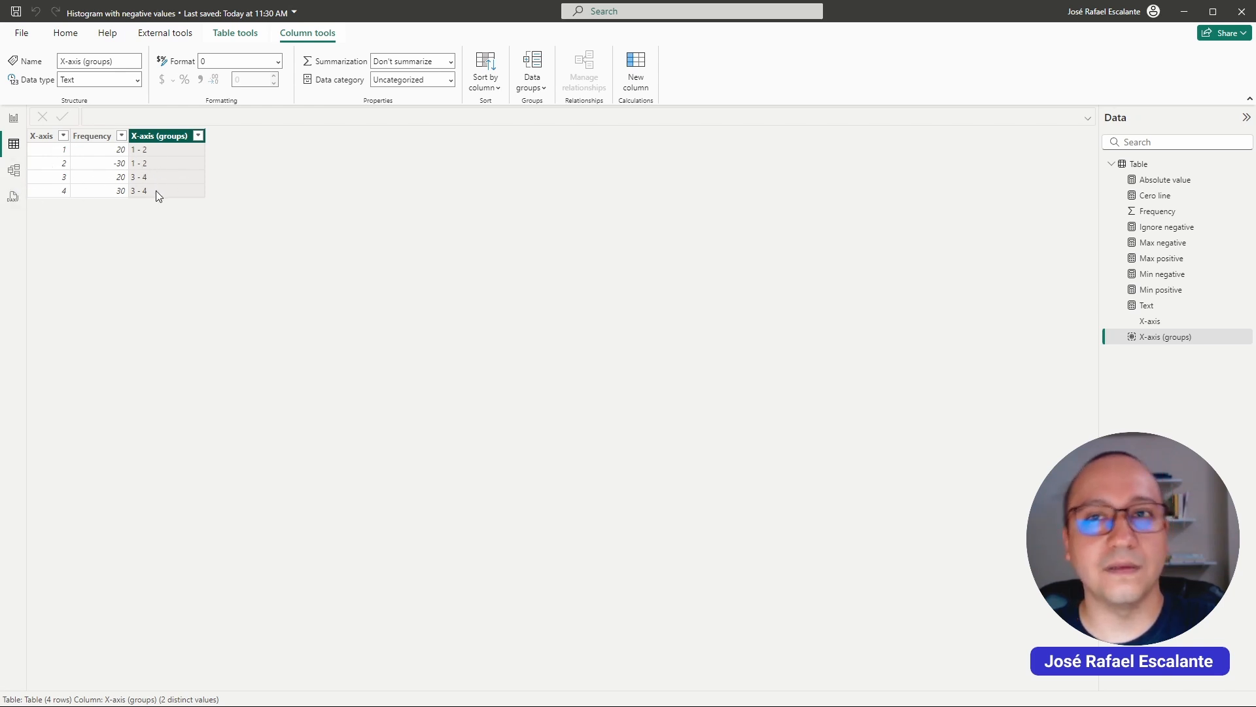
pyautogui.click(13, 117)
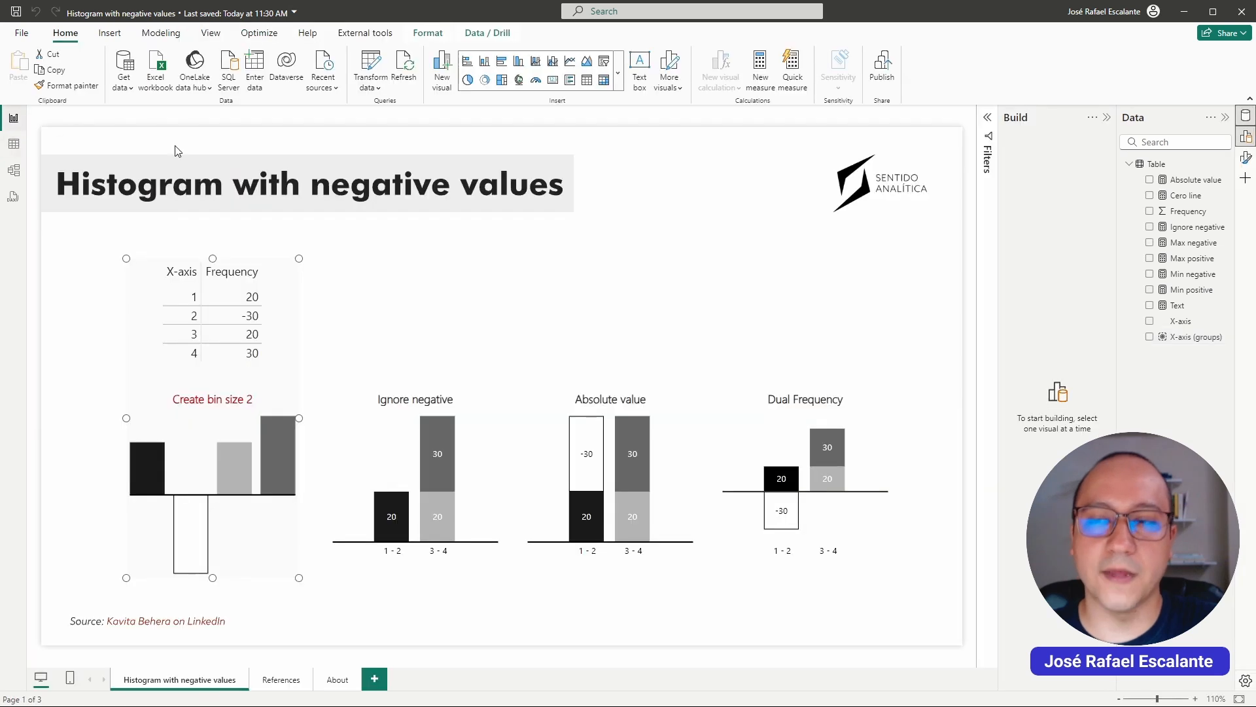
pyautogui.click(438, 261)
pyautogui.click(416, 400)
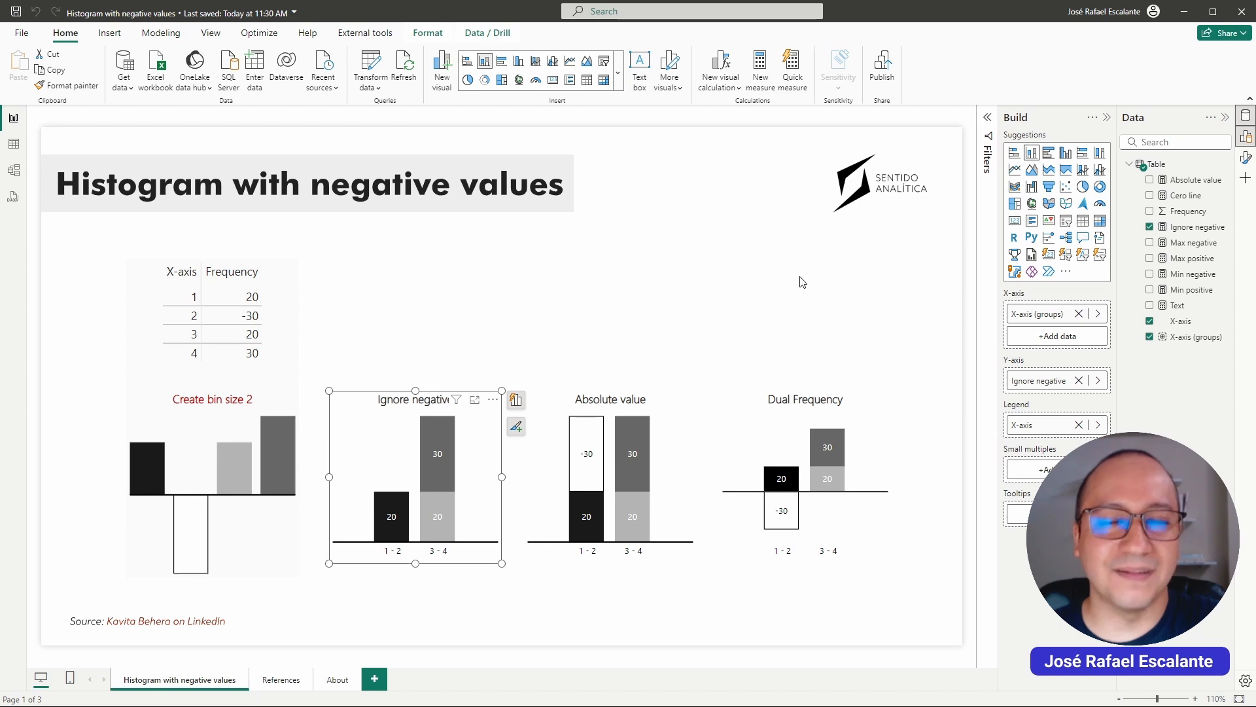
# Examine the Ignore negative measure's formula, focusing on the FILTER condition on Frequency inside SUMX, and close it without changes.
pyautogui.click(1195, 227)
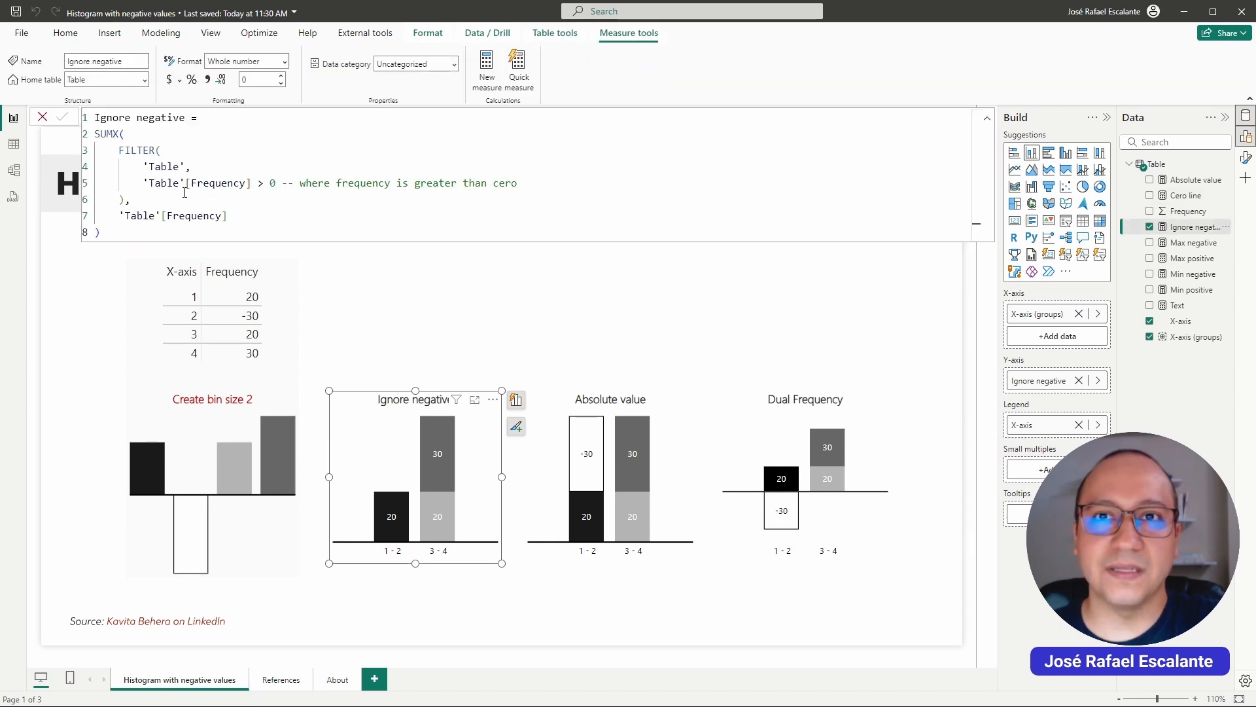
pyautogui.moveTo(124, 199); pyautogui.dragTo(227, 141)
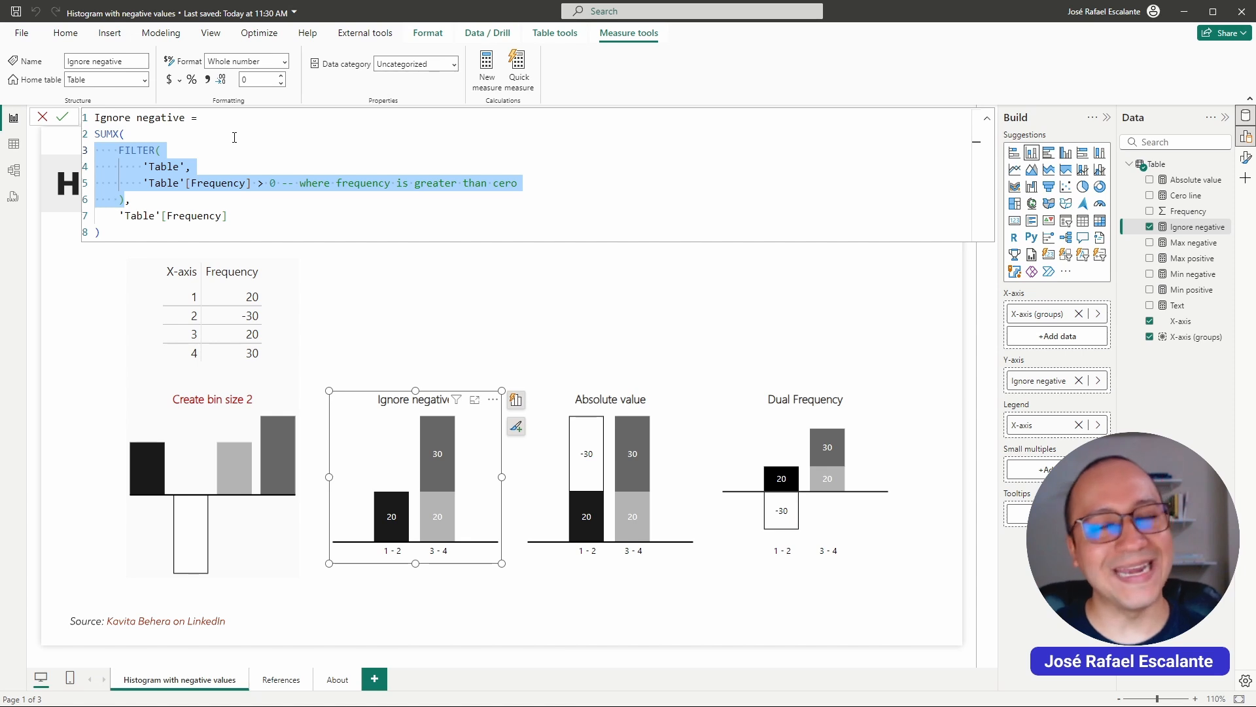
pyautogui.press('Left')
pyautogui.moveTo(518, 183); pyautogui.dragTo(293, 184)
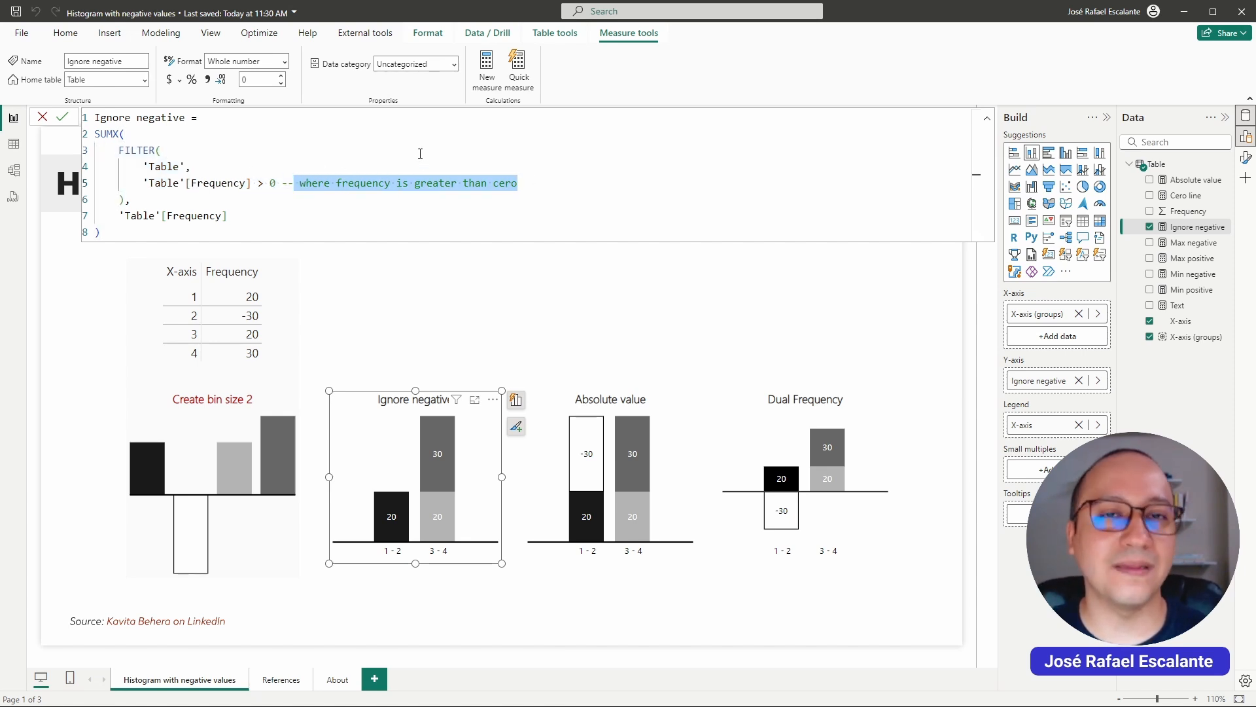
pyautogui.moveTo(241, 216); pyautogui.dragTo(108, 145)
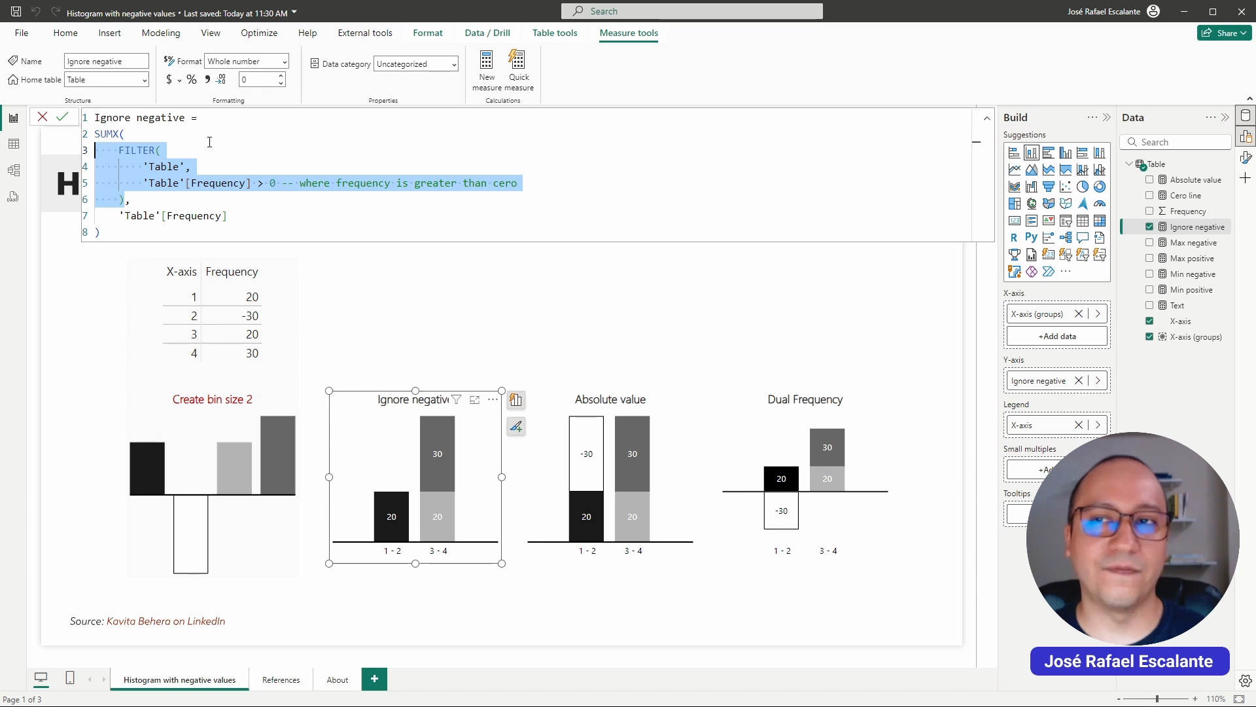
pyautogui.moveTo(263, 144); pyautogui.dragTo(288, 142)
pyautogui.press('Escape')
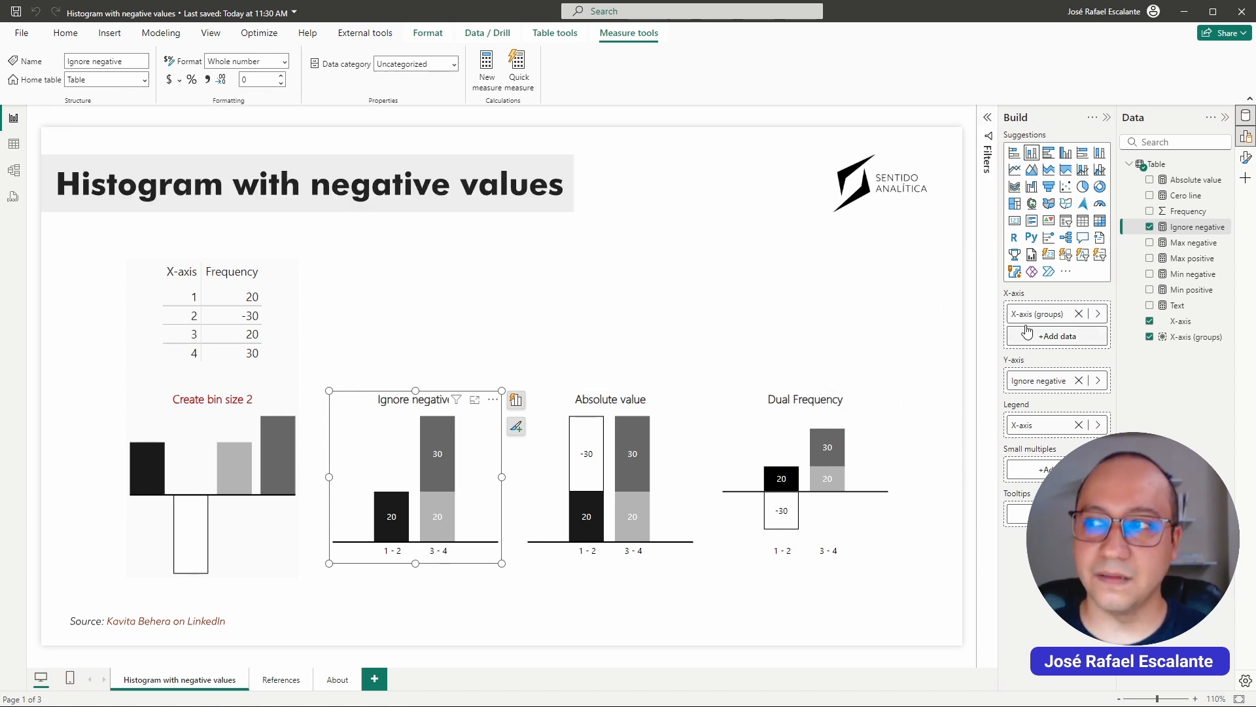
# Review the column color settings of series 1, 3 and 4 in the Ignore negative chart's formatting.
pyautogui.click(1246, 157)
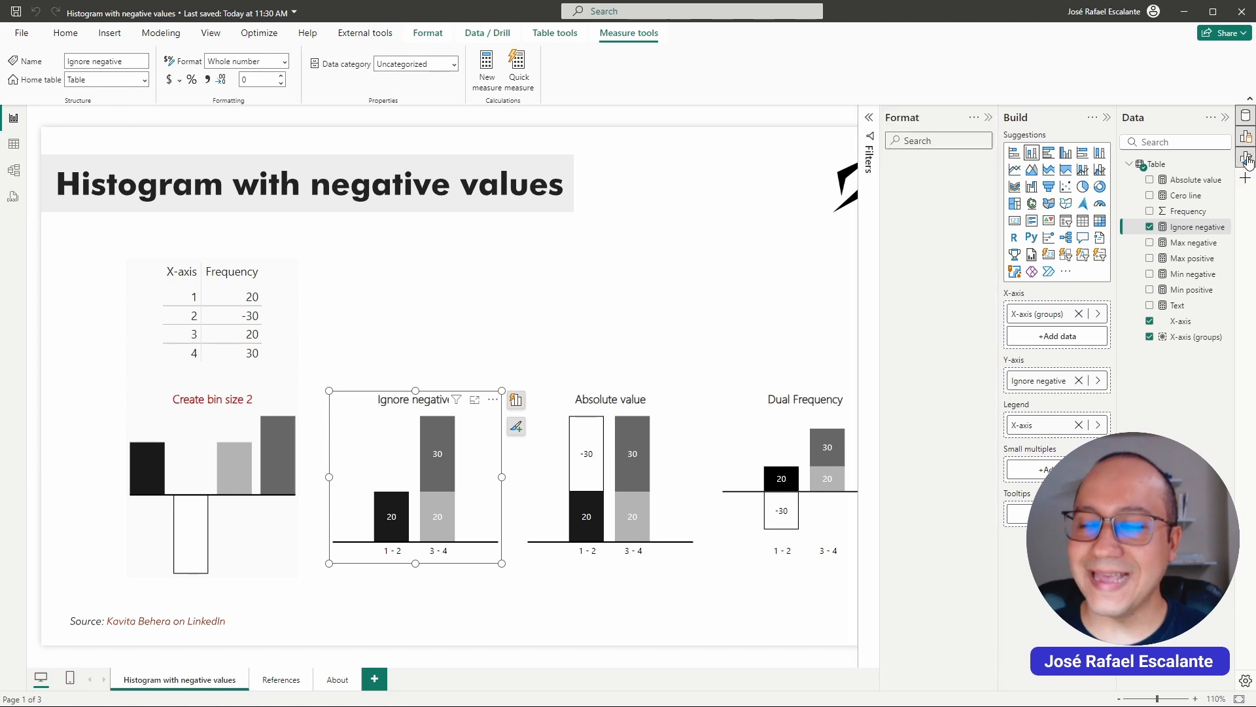
pyautogui.click(913, 413)
pyautogui.scroll(-2, 924, 380)
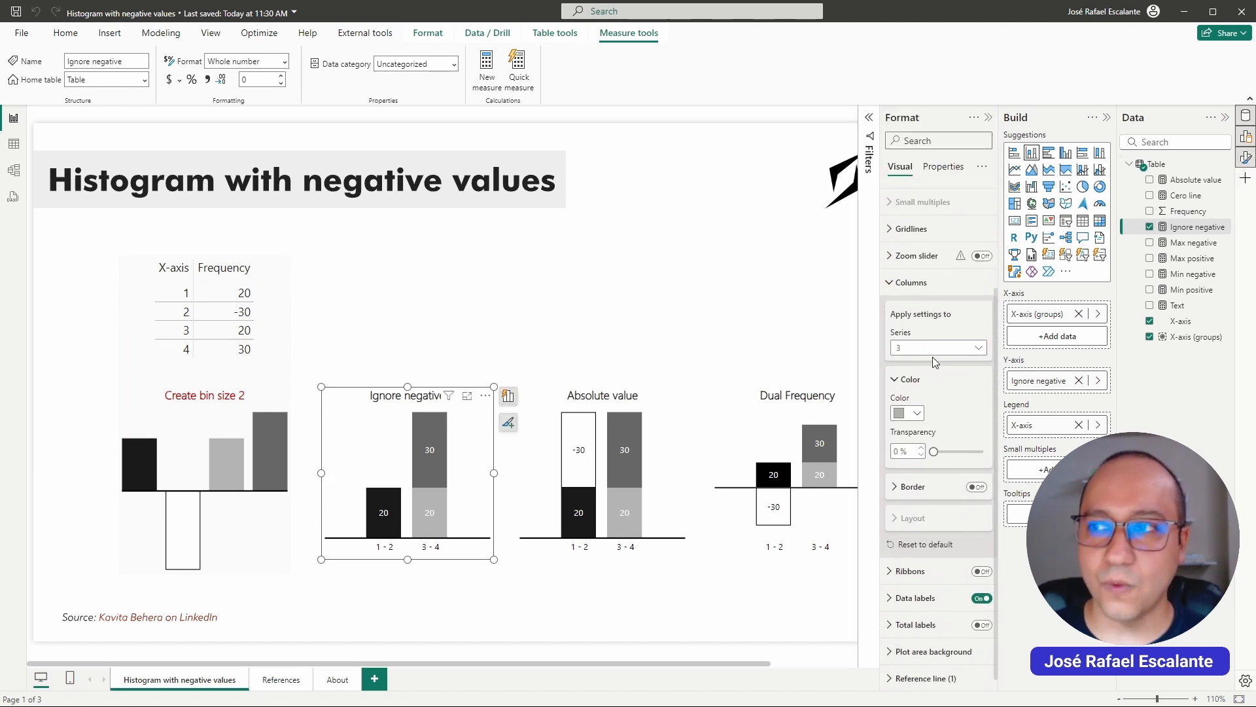
pyautogui.click(932, 349)
pyautogui.click(929, 379)
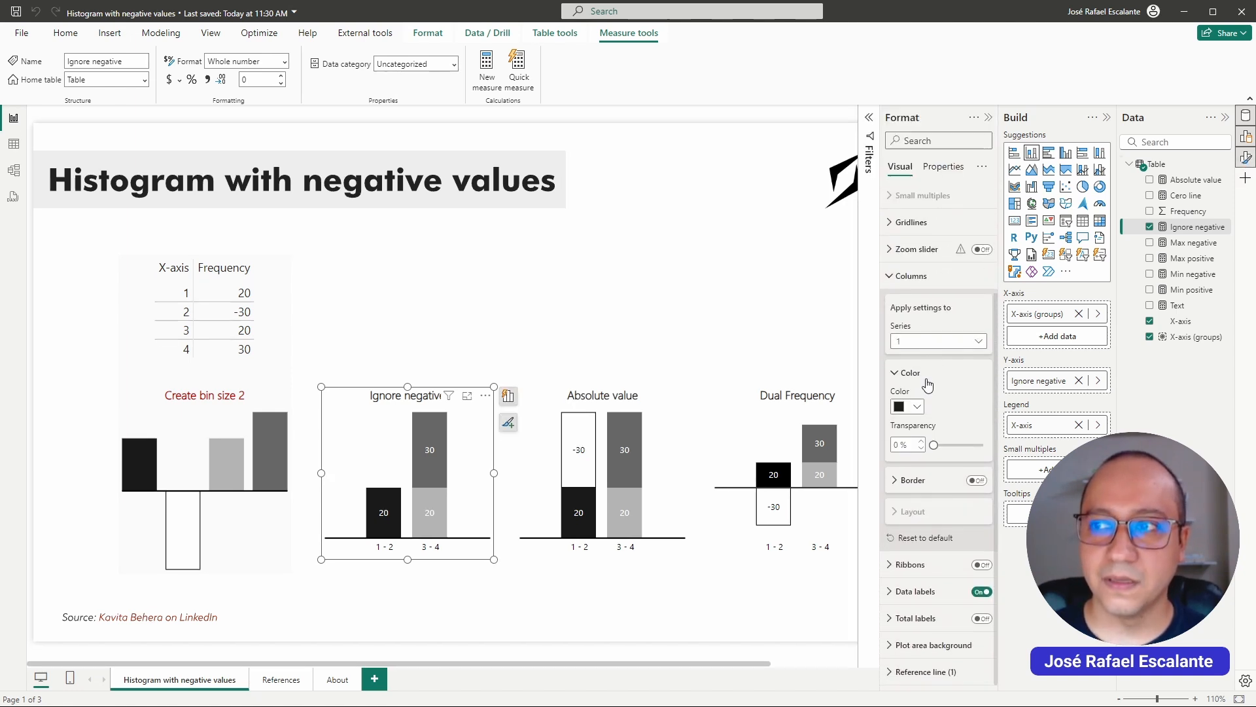
pyautogui.click(939, 345)
pyautogui.click(929, 391)
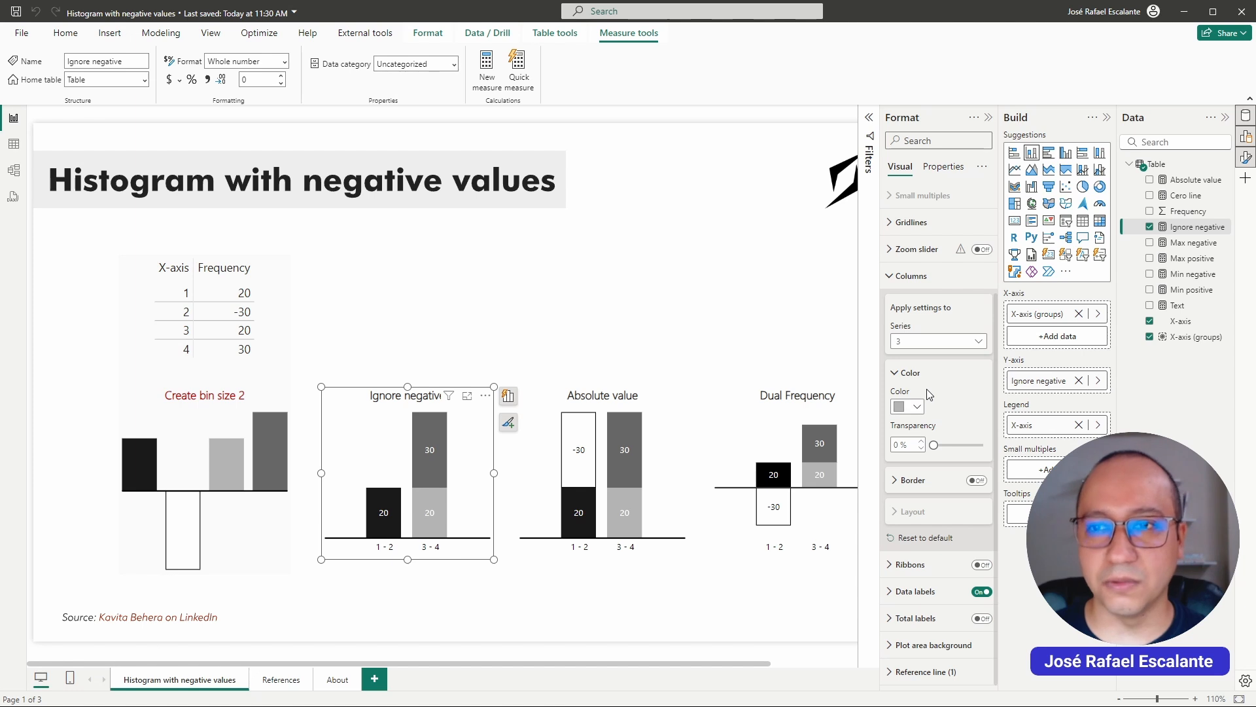
pyautogui.click(933, 348)
pyautogui.click(927, 406)
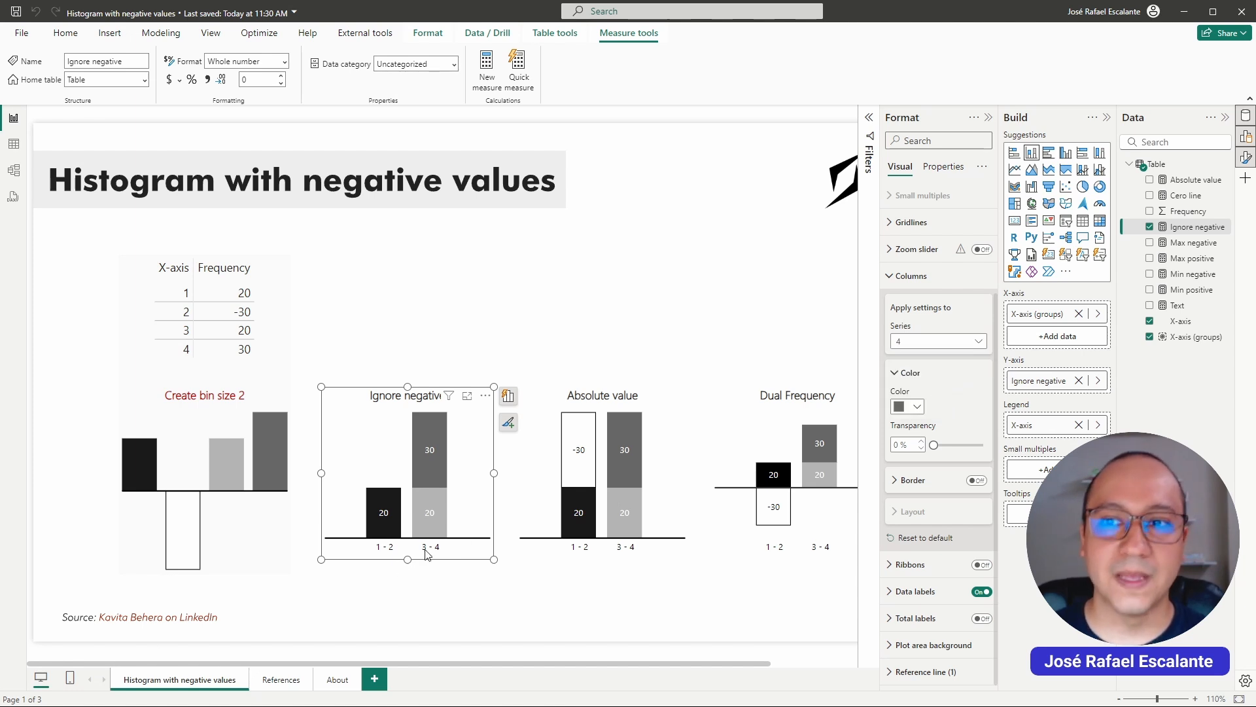
# Inspect the constant reference line's value, color, style and width settings on the Ignore negative chart.
pyautogui.click(923, 278)
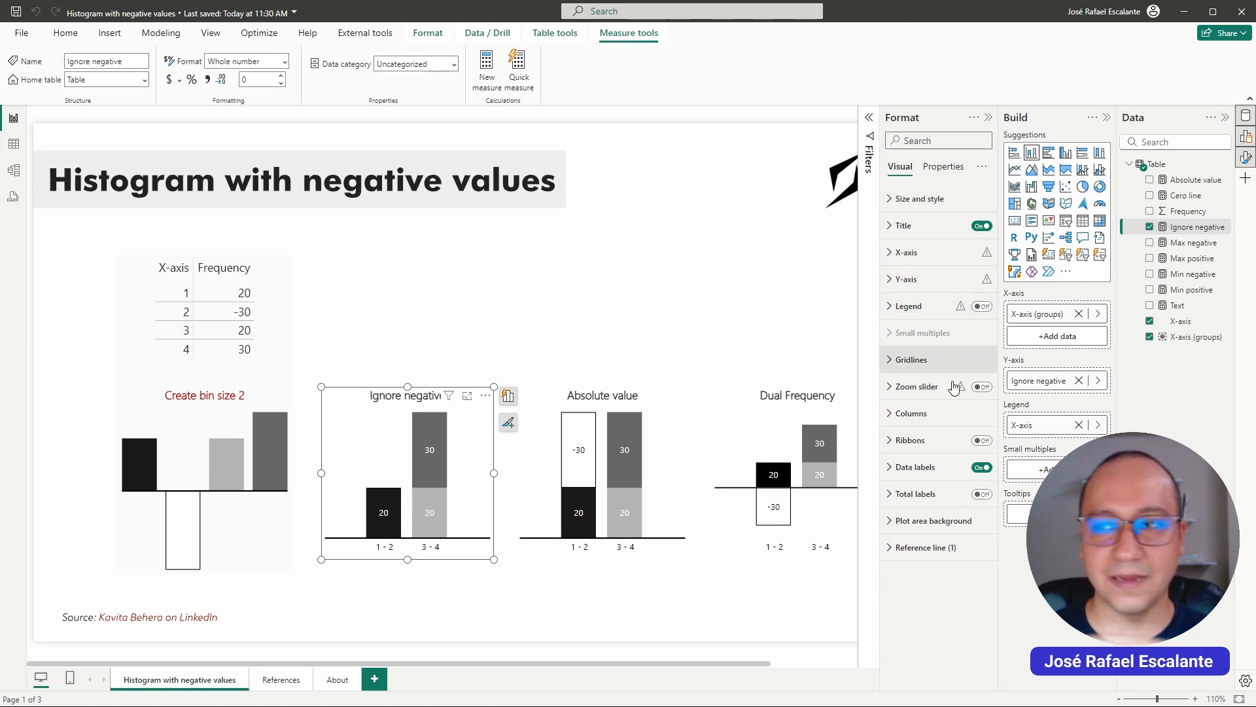
pyautogui.click(925, 547)
pyautogui.scroll(-4, 925, 543)
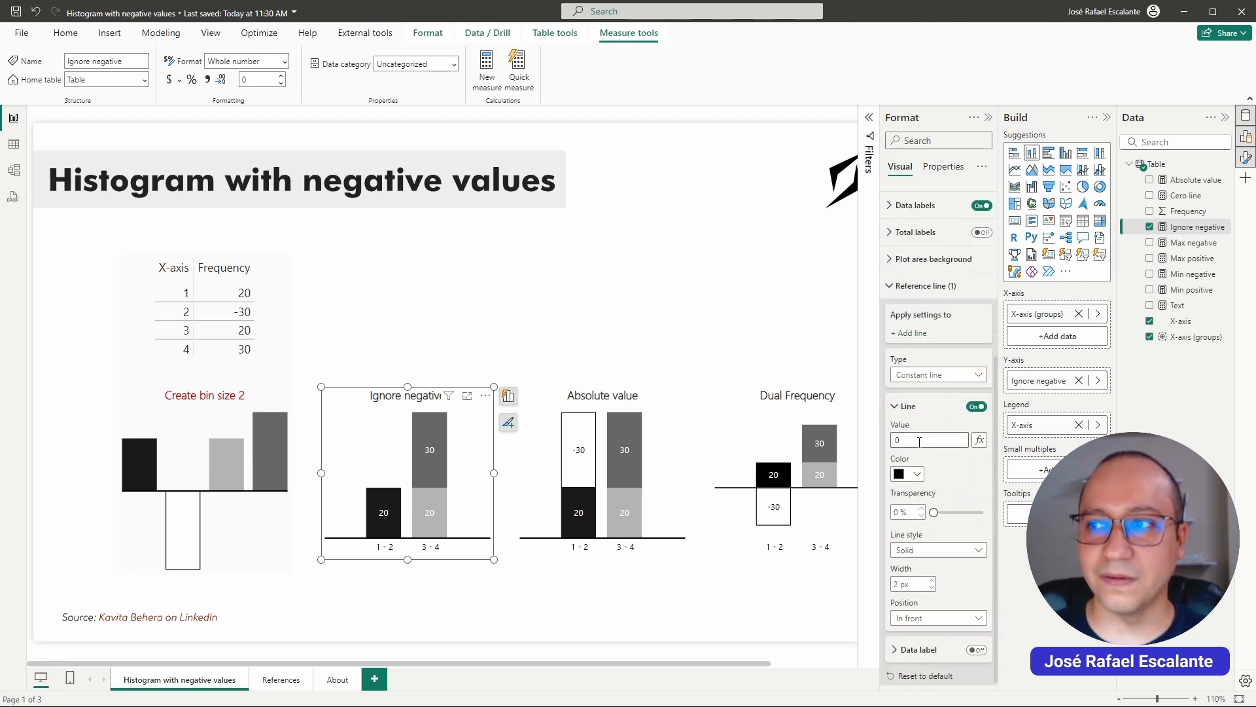
# Try the Ignore negative chart's constant reference line at values 15 and 5, and set it back to 0.
pyautogui.scroll(-1, 929, 438)
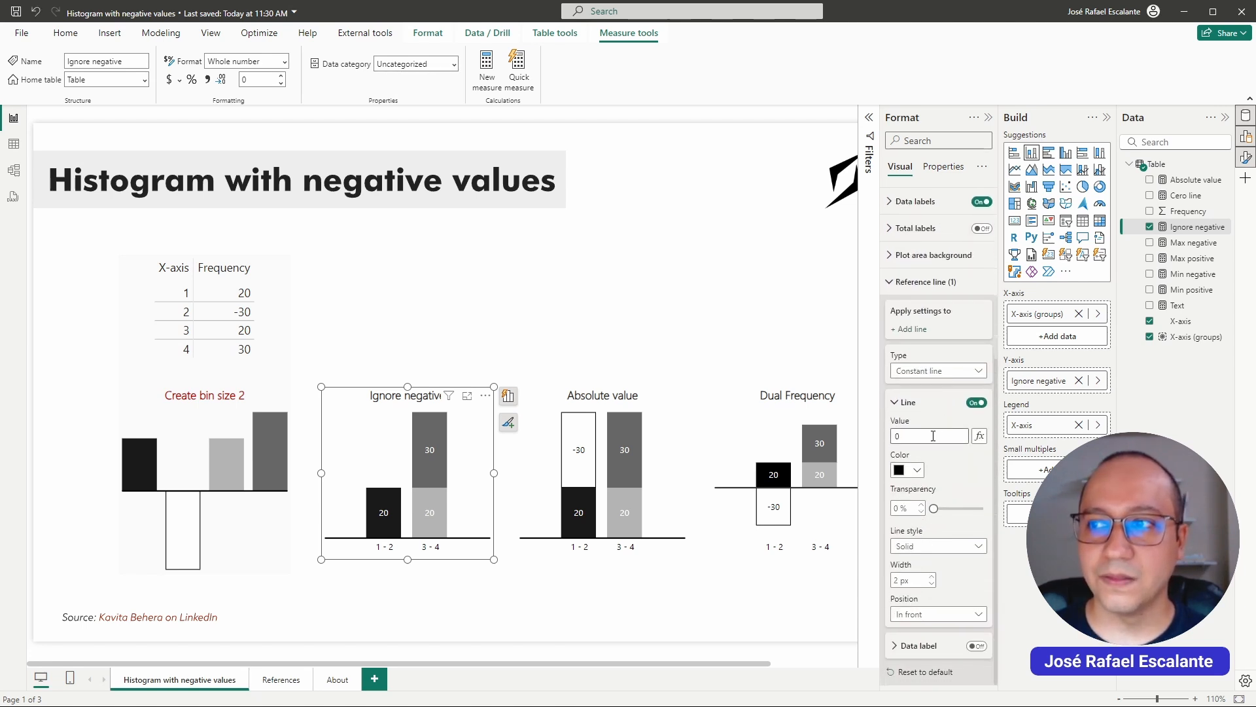
pyautogui.click(932, 436)
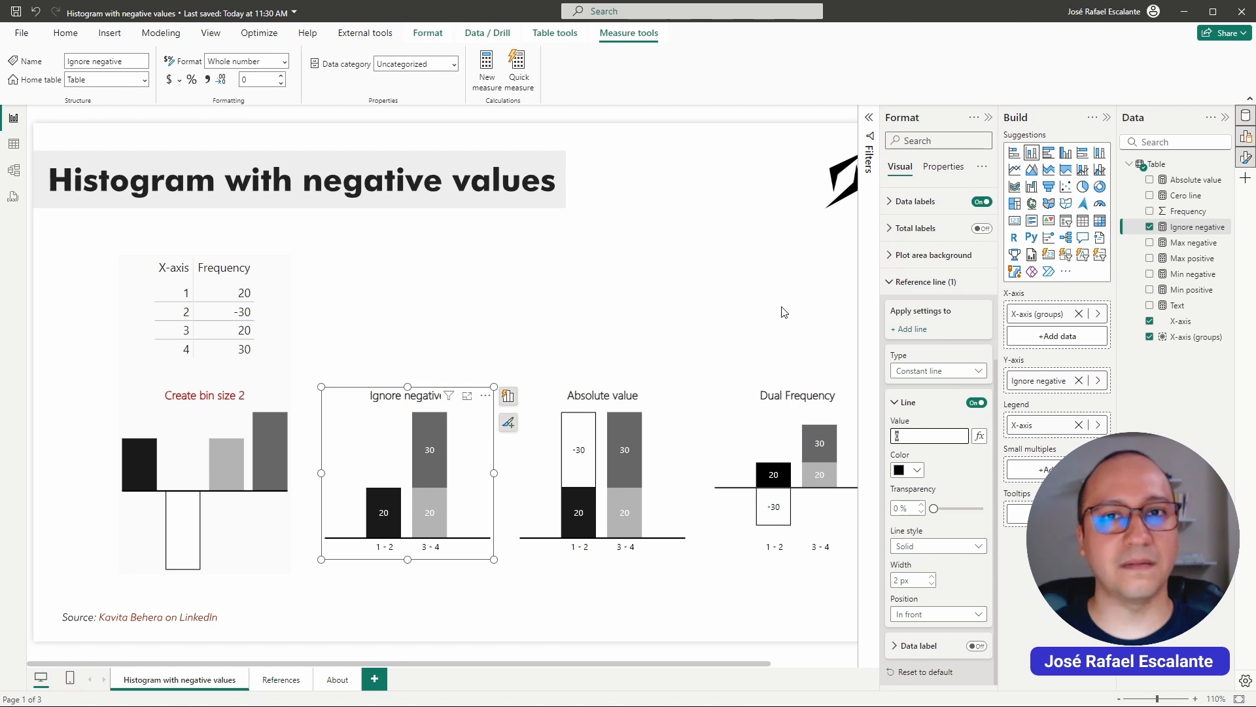
pyautogui.write('15')
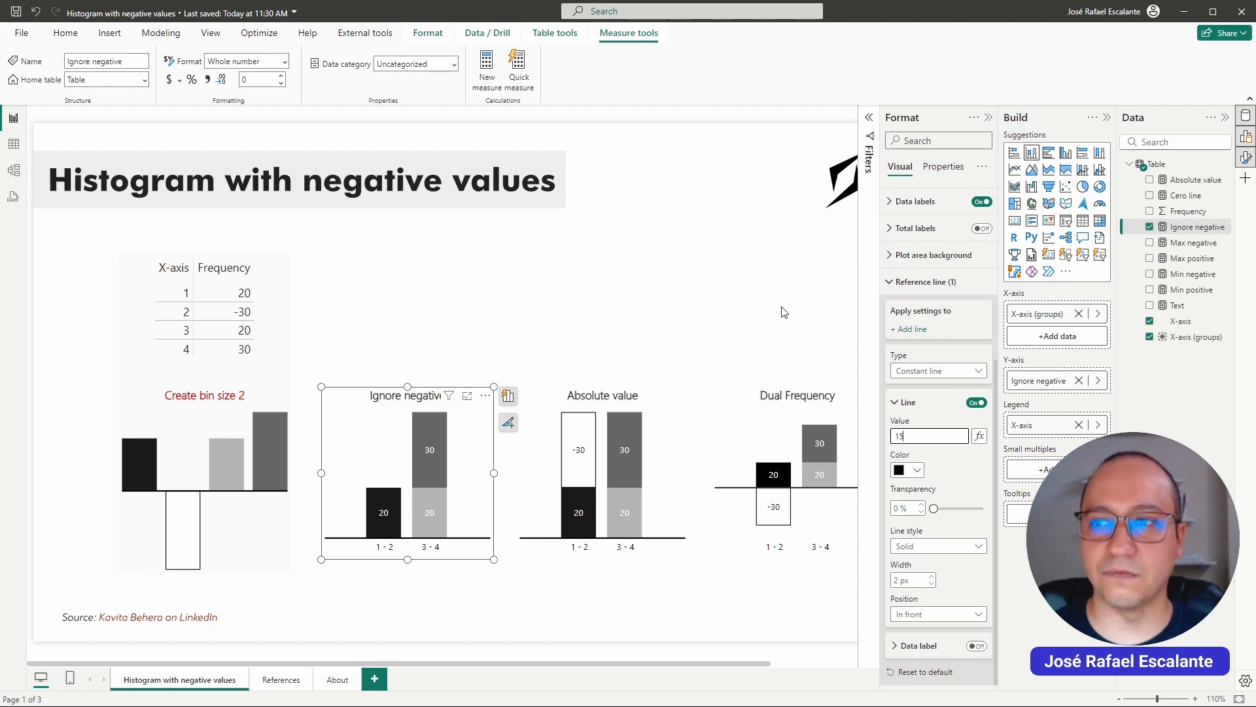
pyautogui.moveTo(940, 437); pyautogui.dragTo(831, 430)
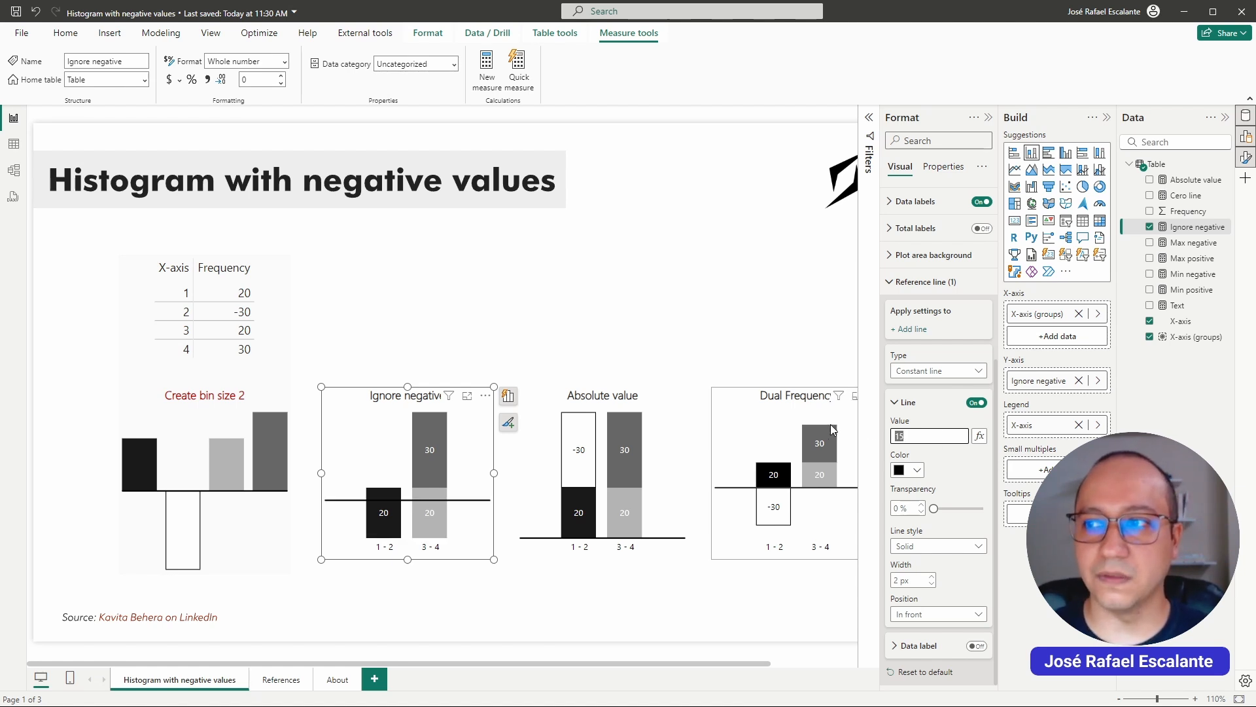
pyautogui.press('Return')
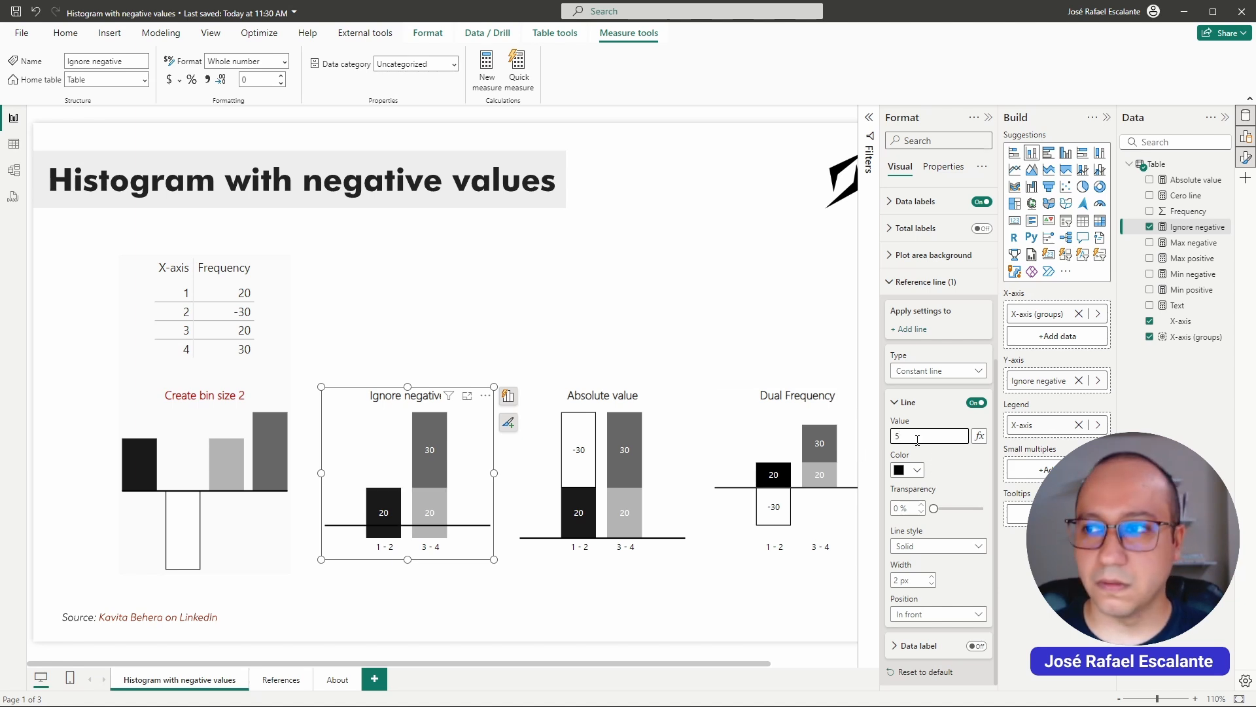
pyautogui.press('BackSpace')
pyautogui.write('0')
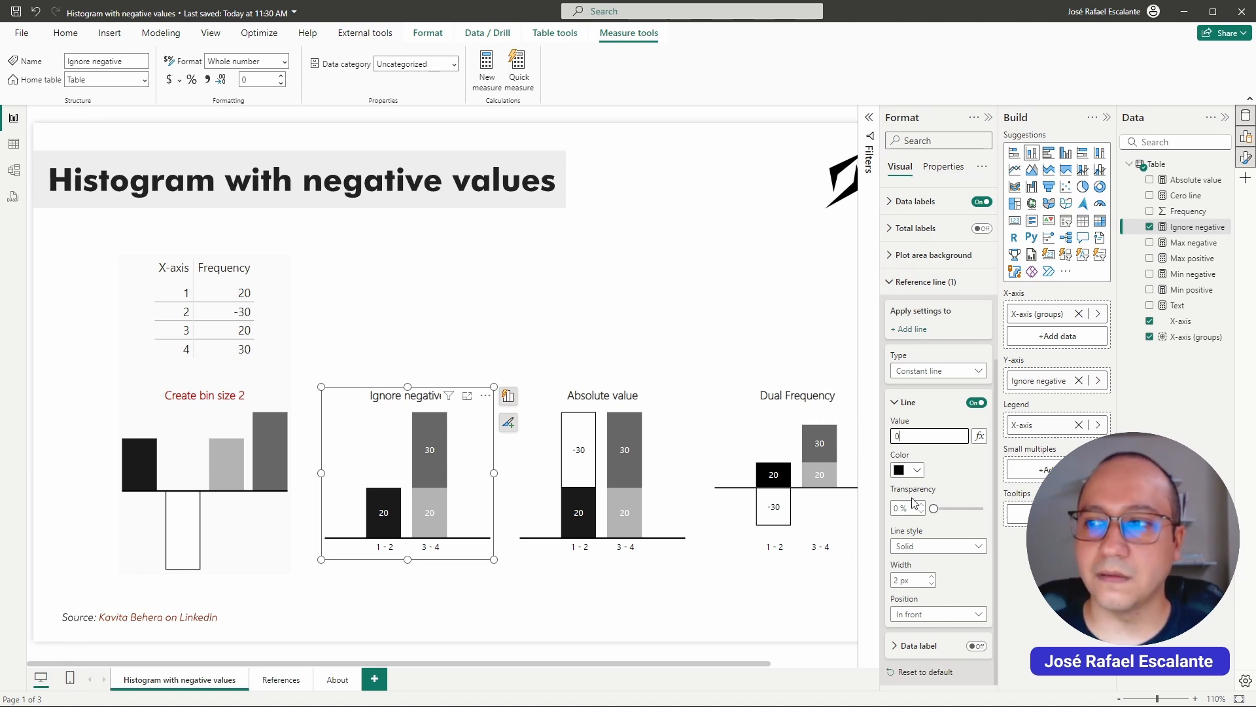
pyautogui.click(940, 465)
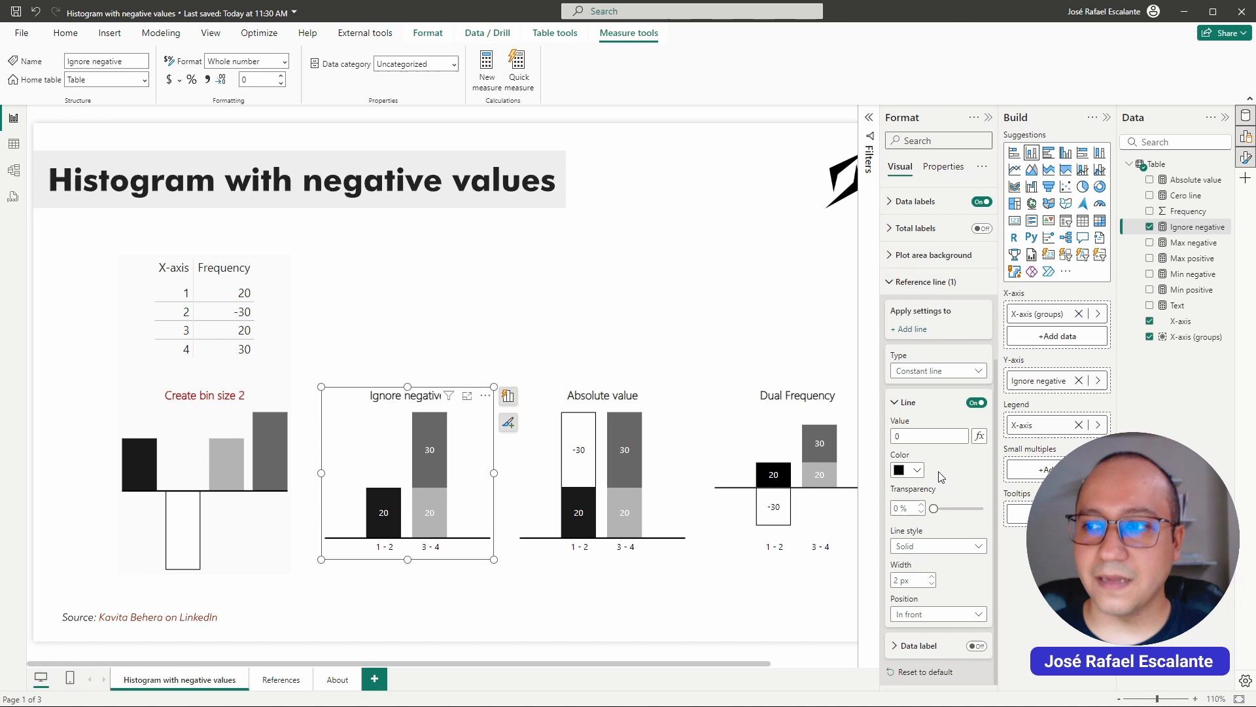
# Try the Dashed line style on the Ignore negative chart's reference line, and set the style back to Solid.
pyautogui.click(935, 547)
pyautogui.click(909, 578)
pyautogui.click(936, 546)
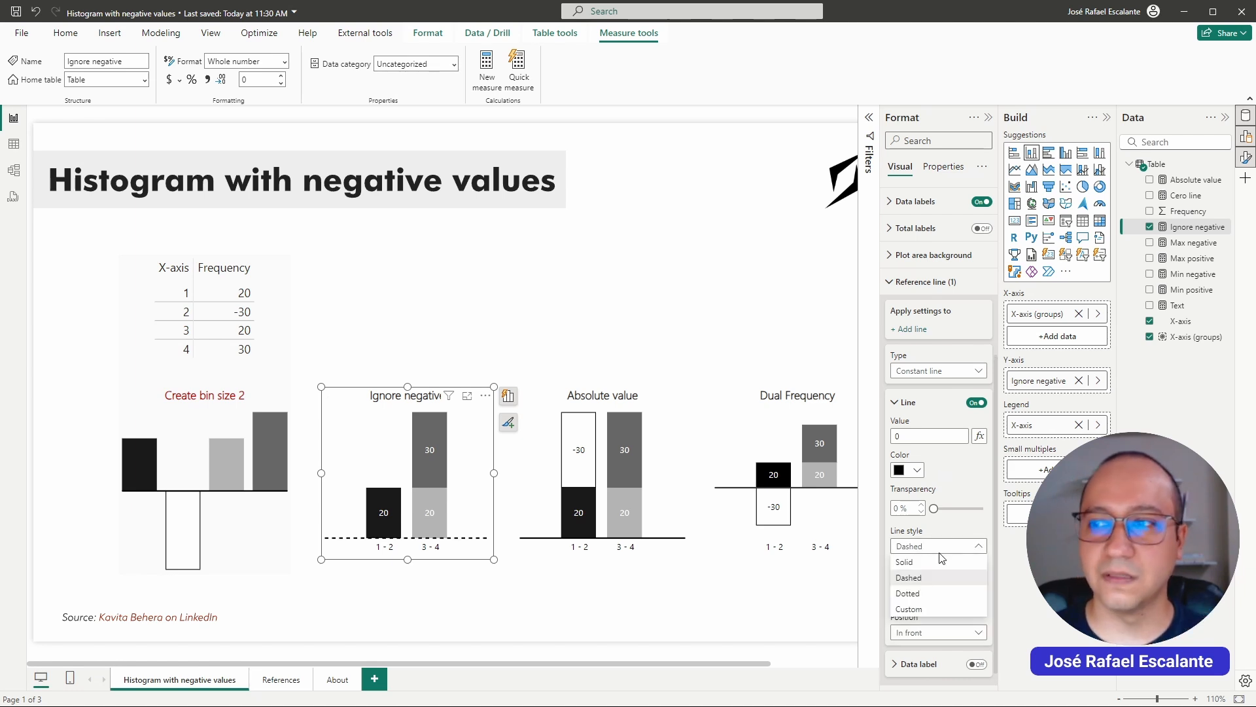
pyautogui.click(929, 561)
pyautogui.click(591, 261)
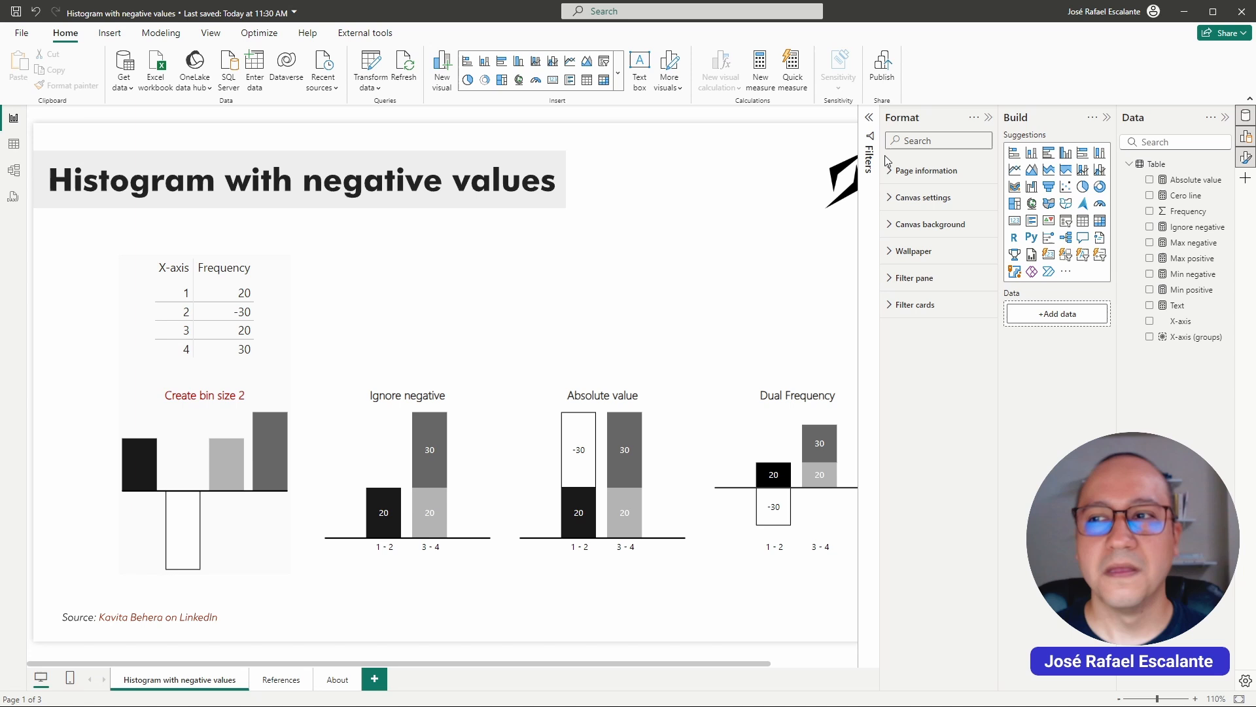
# Close the formatting options and examine the Absolute value measure's formula, focusing on ABS around the SUM of Frequency.
pyautogui.click(989, 117)
pyautogui.click(625, 401)
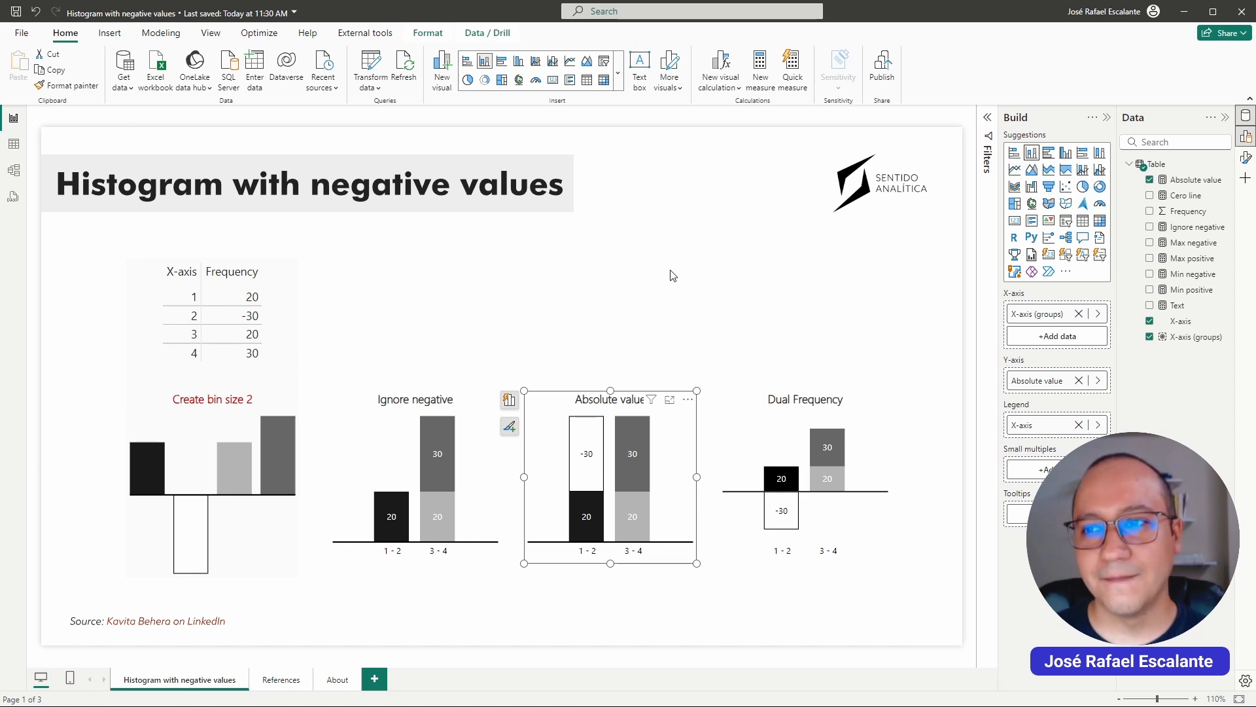
pyautogui.click(1178, 186)
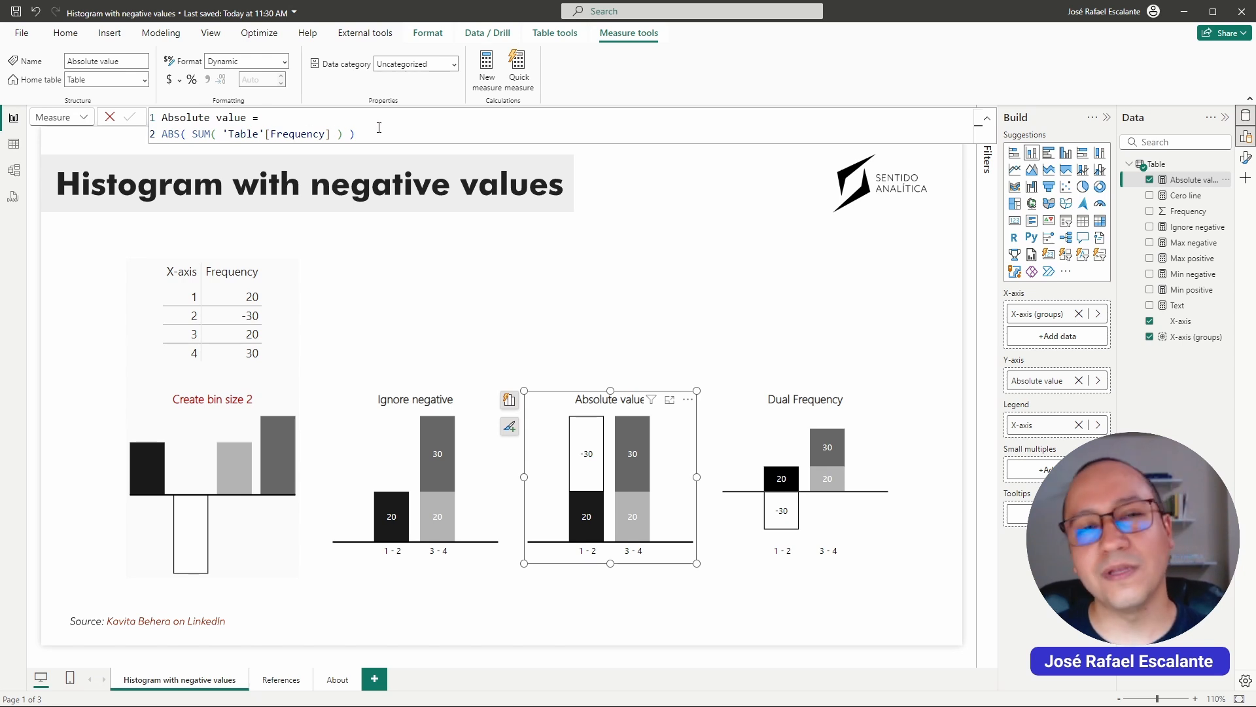
pyautogui.doubleClick(166, 135)
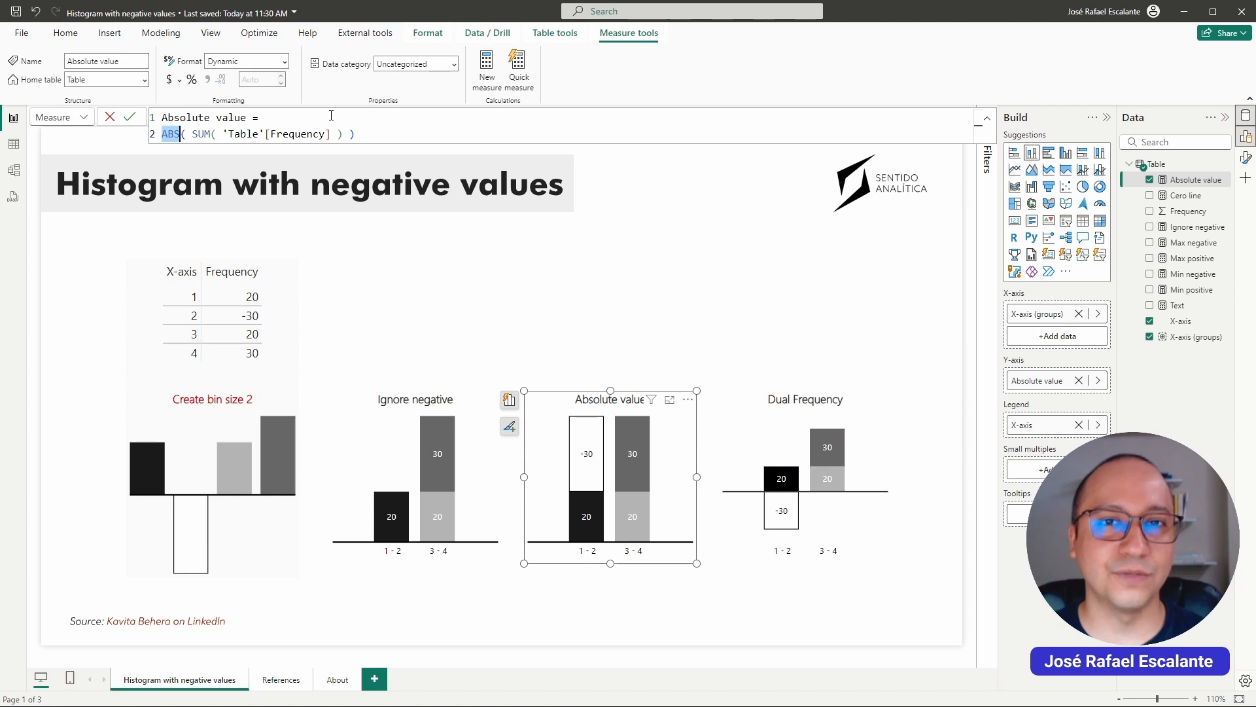
pyautogui.moveTo(355, 134); pyautogui.dragTo(181, 133)
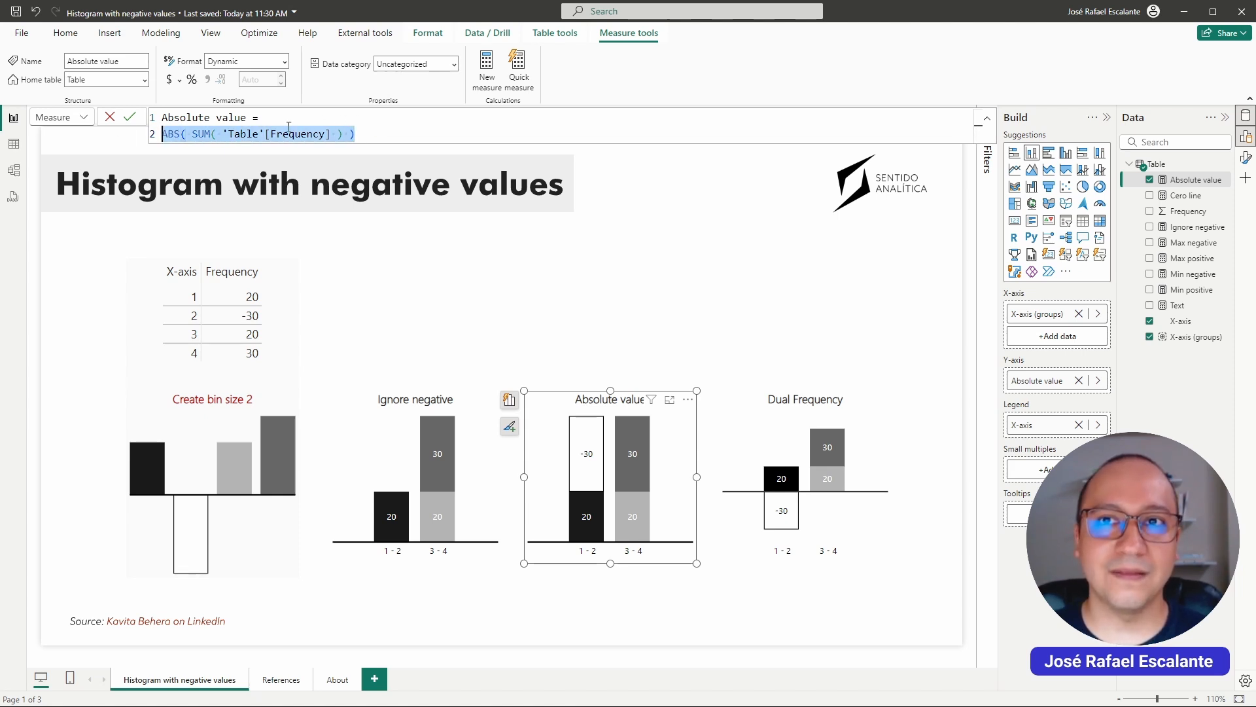
pyautogui.click(361, 120)
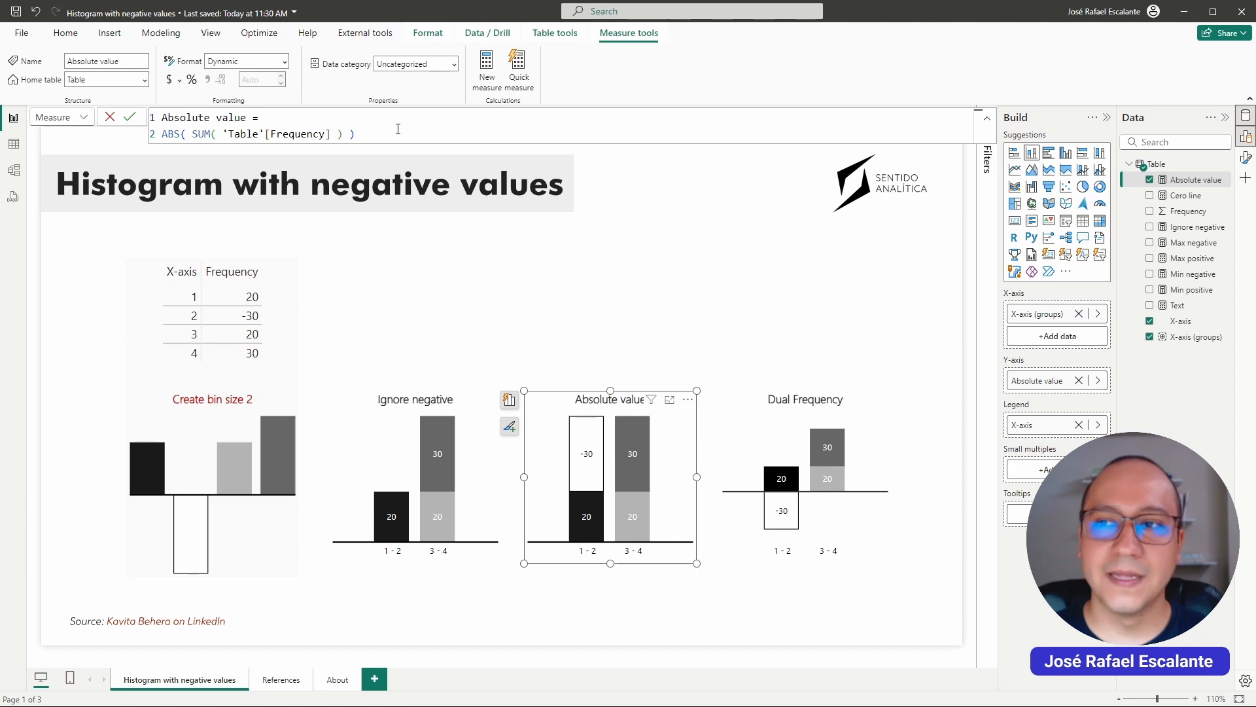
pyautogui.click(589, 263)
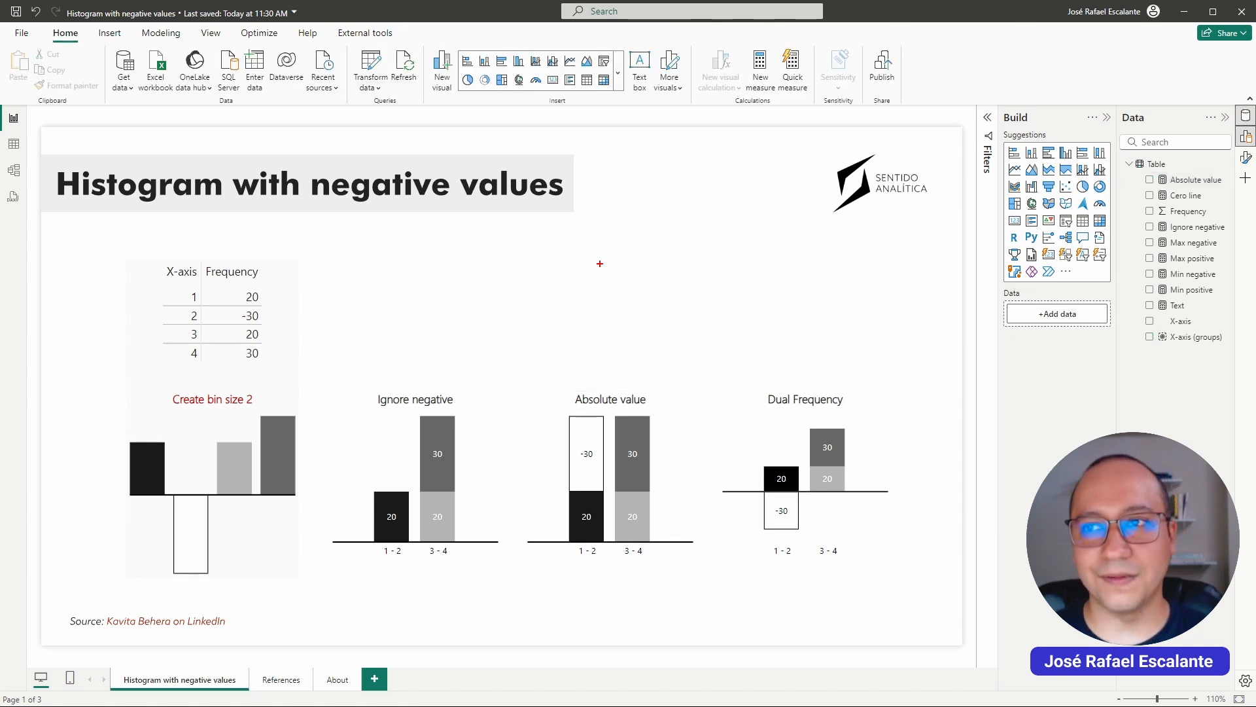
pyautogui.moveTo(583, 444); pyautogui.dragTo(502, 335)
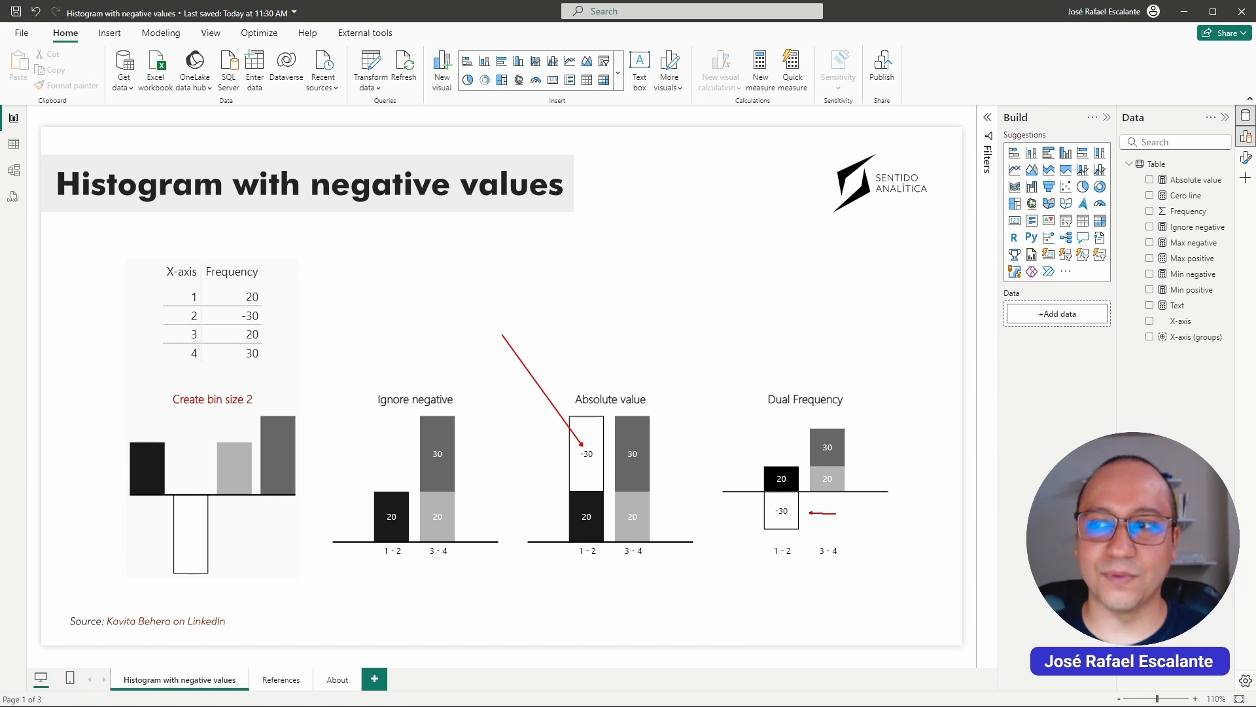
pyautogui.moveTo(836, 512); pyautogui.dragTo(914, 513)
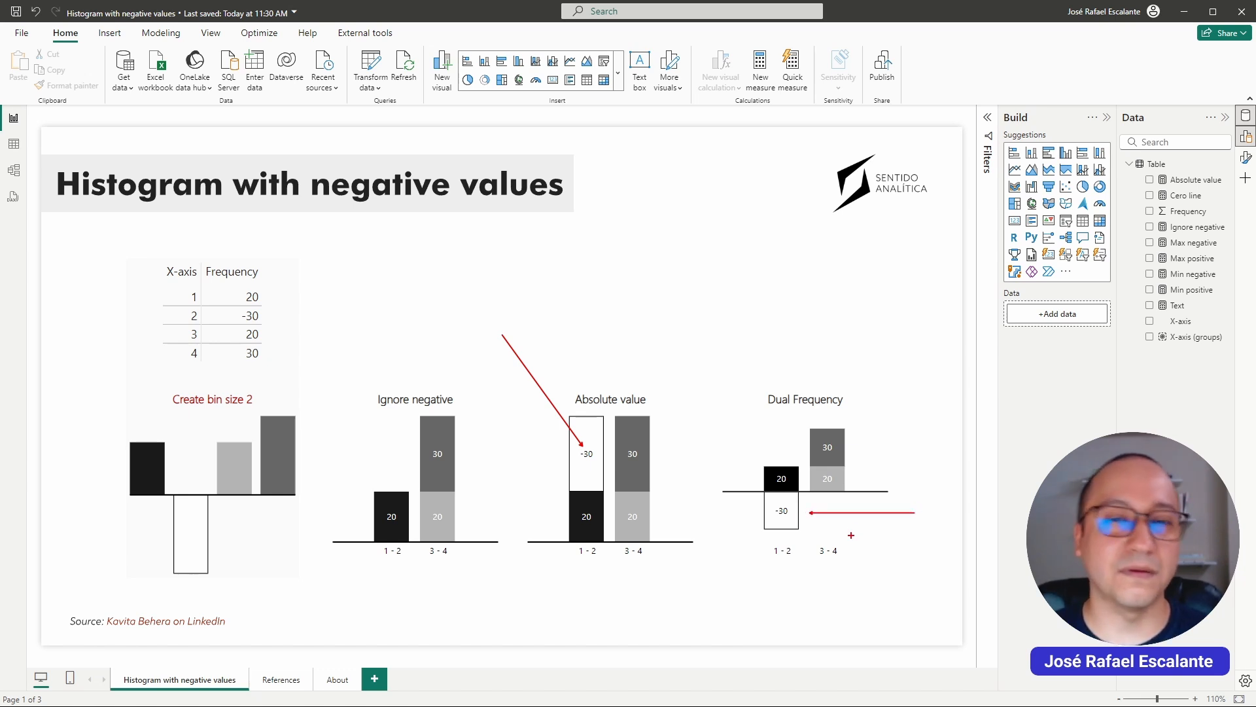
pyautogui.press('Escape')
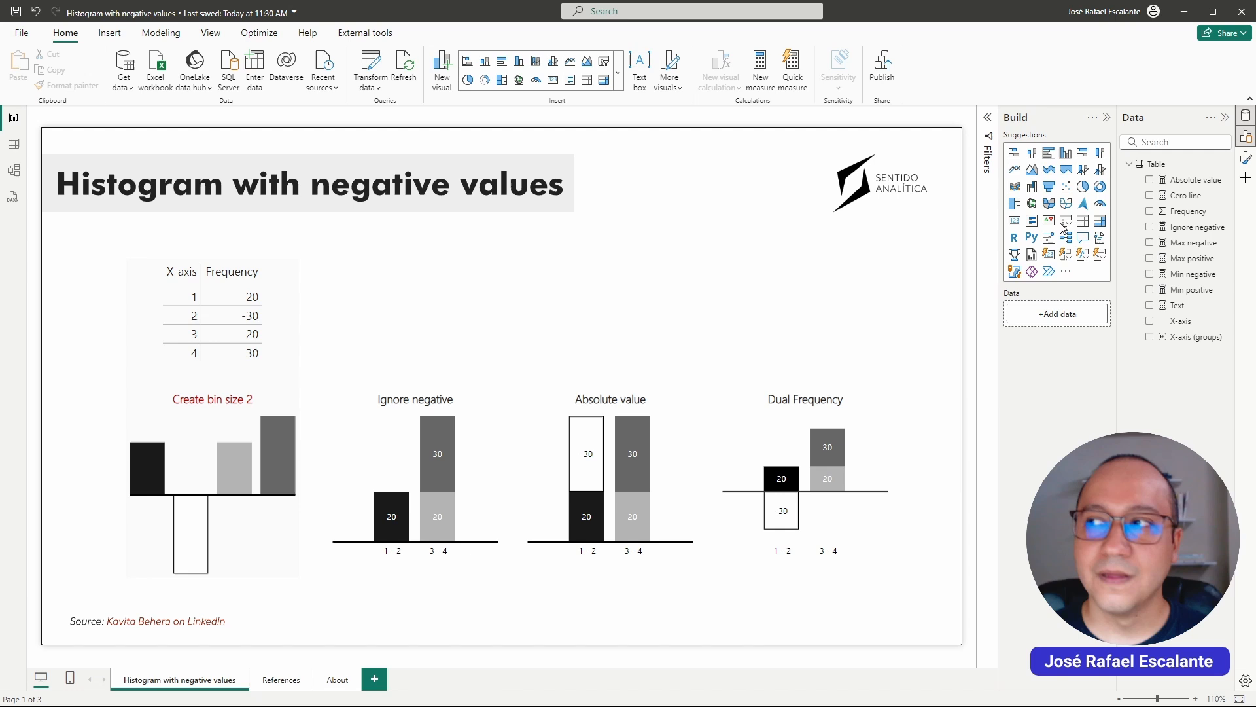
# Inspect the Absolute value measure's dynamic format expression, focusing on the IF condition on summed Frequency and its format string.
pyautogui.click(1190, 180)
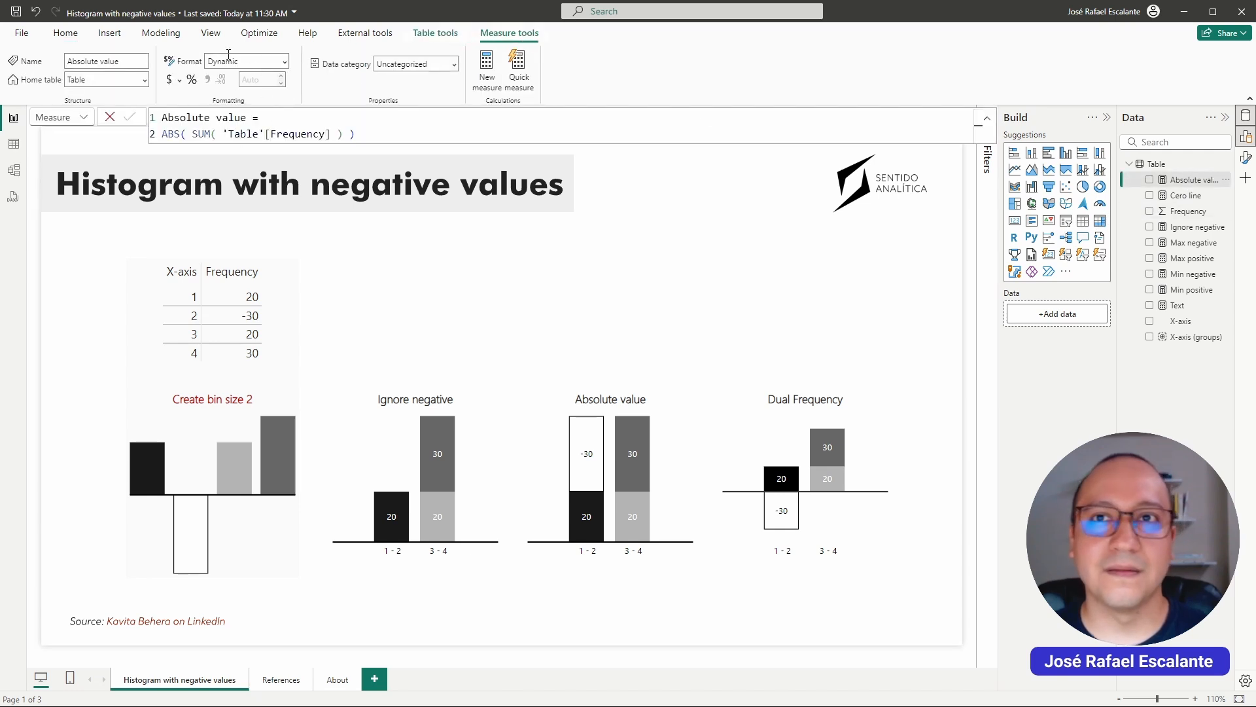
pyautogui.click(285, 62)
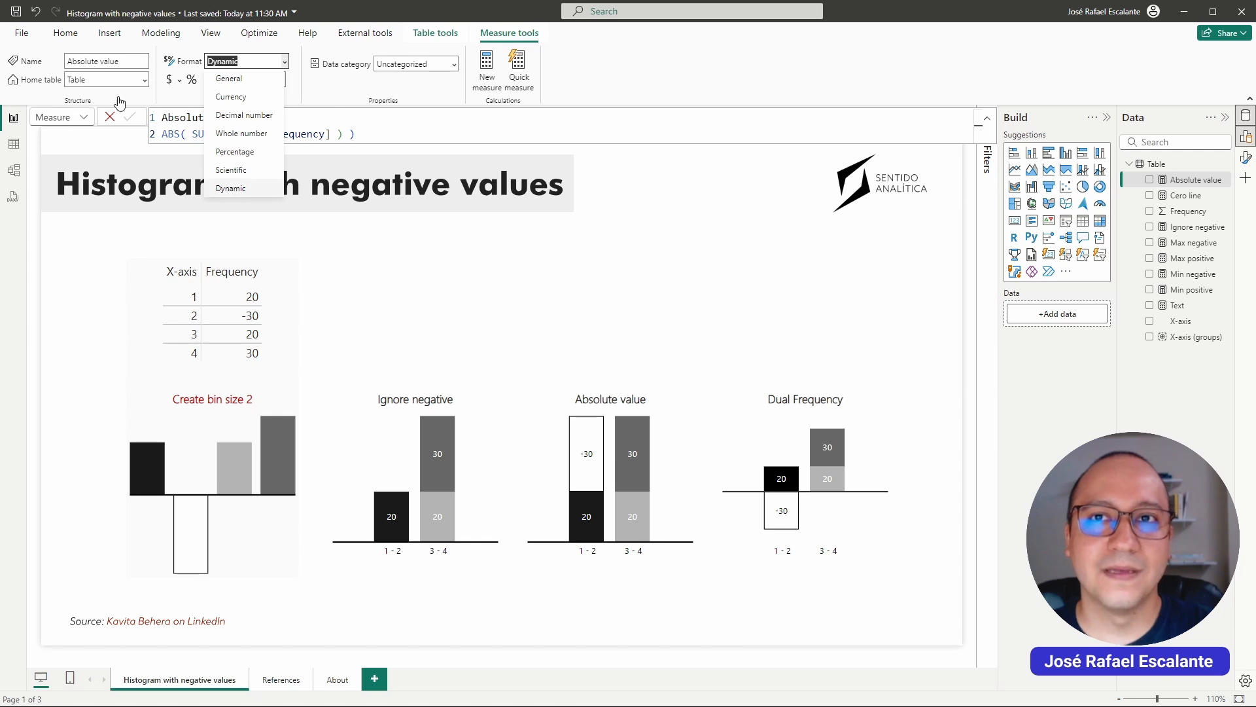
pyautogui.click(70, 120)
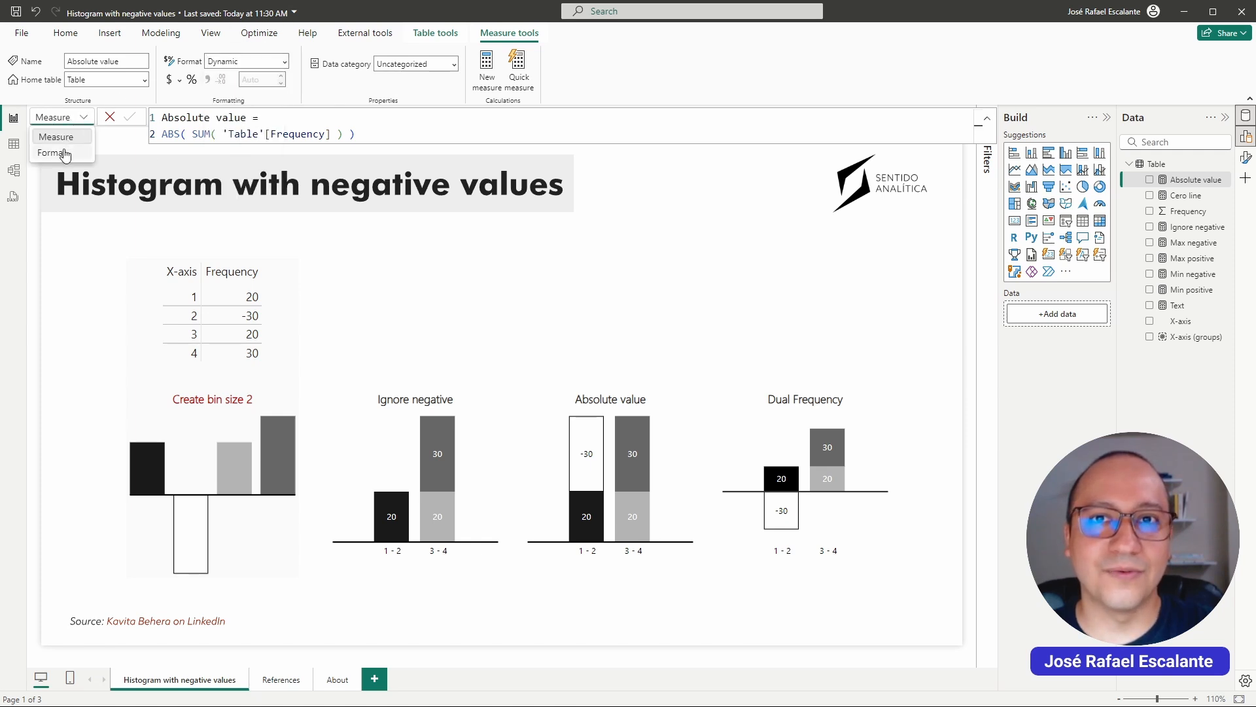
pyautogui.click(51, 153)
pyautogui.moveTo(455, 120); pyautogui.dragTo(407, 117)
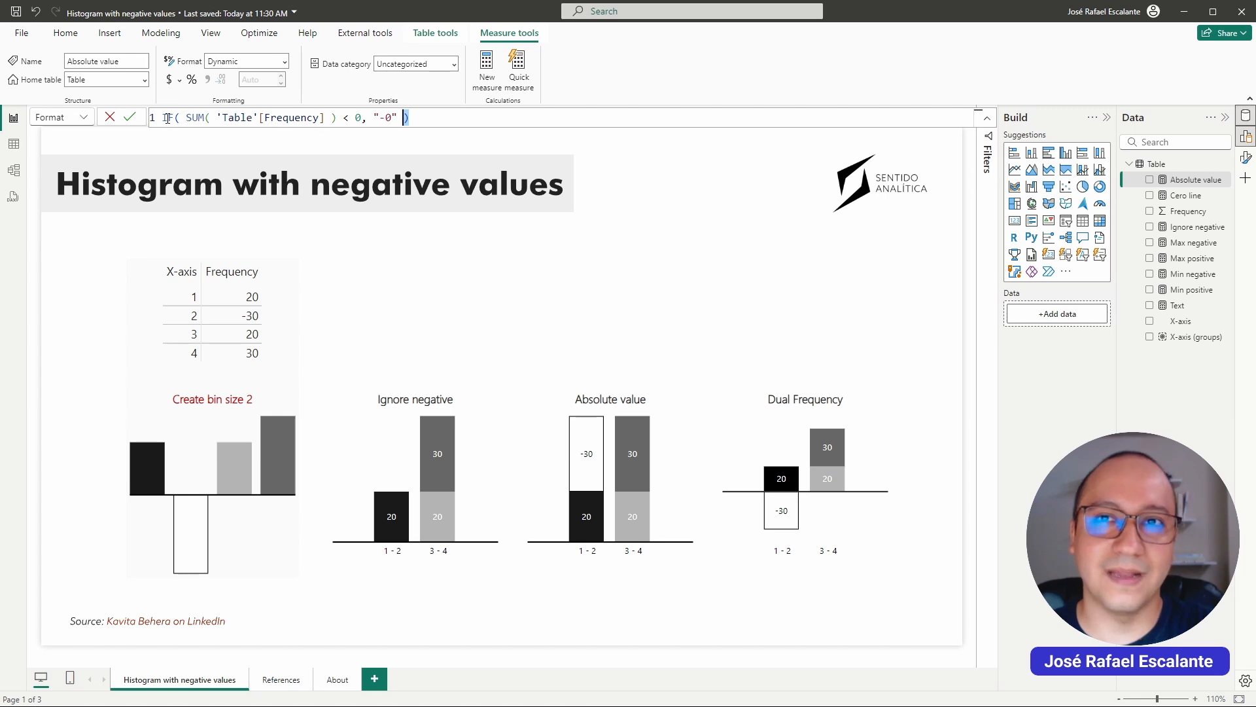
pyautogui.moveTo(188, 117); pyautogui.dragTo(373, 117)
pyautogui.click(368, 117)
pyautogui.click(419, 117)
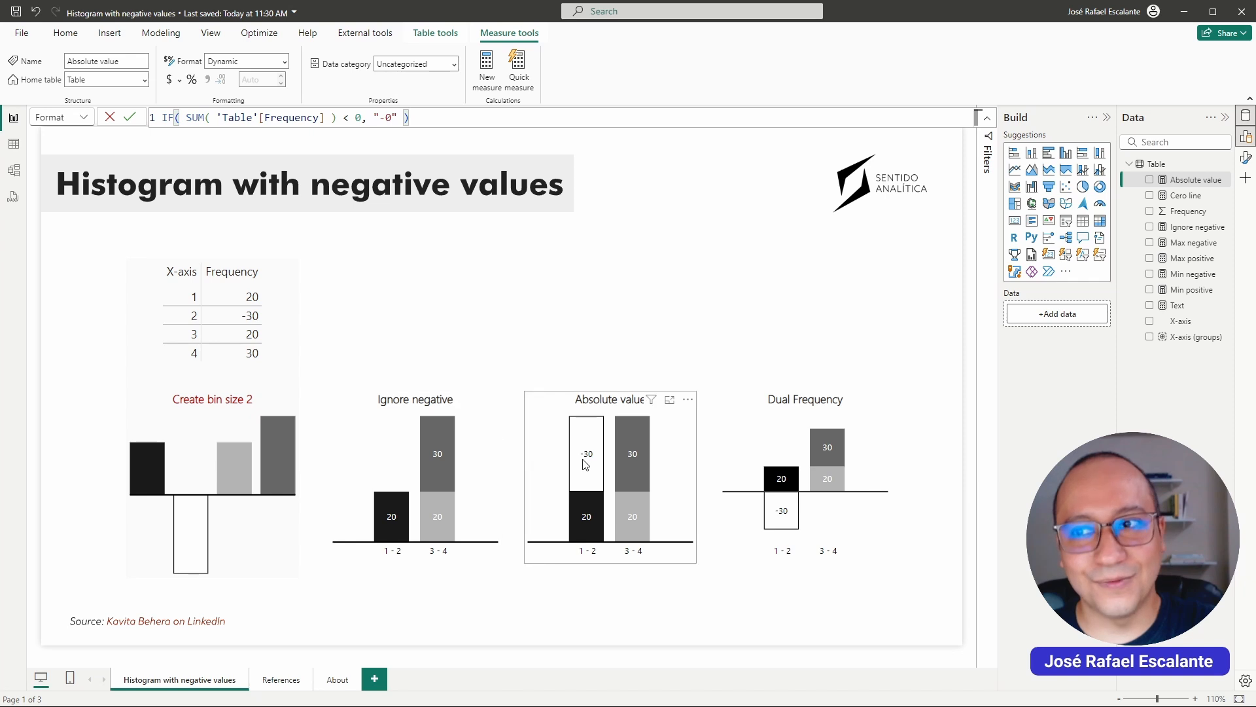
# Try "+0" as the format string in the Absolute value measure's dynamic format expression, and restore it to "-0".
pyautogui.click(386, 116)
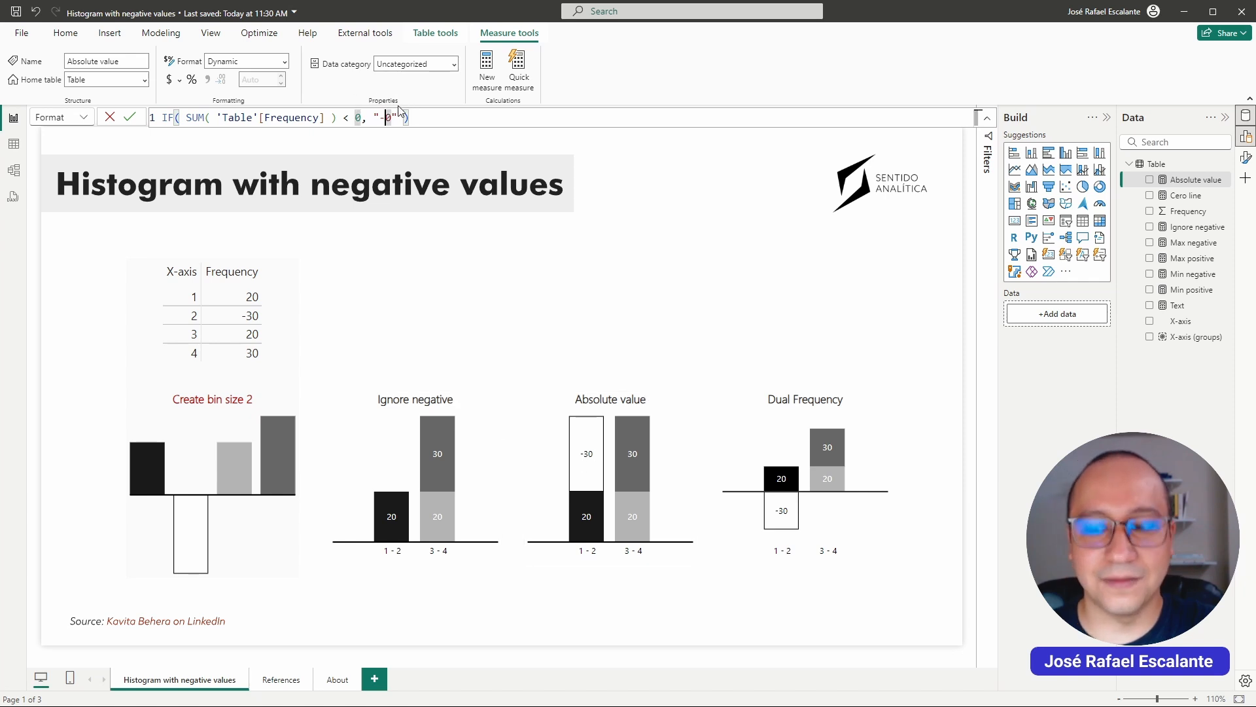
pyautogui.press('BackSpace')
pyautogui.write('+')
pyautogui.press('Return')
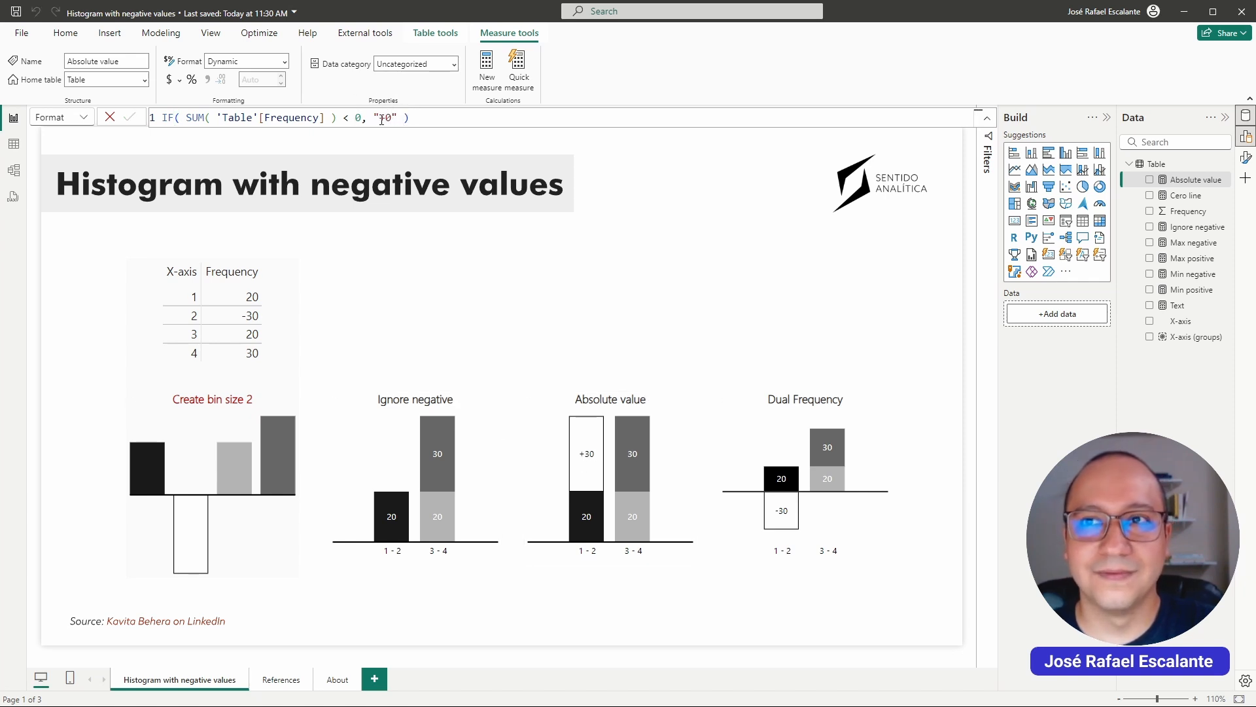
pyautogui.click(384, 118)
pyautogui.press('BackSpace')
pyautogui.write('-')
pyautogui.press('Return')
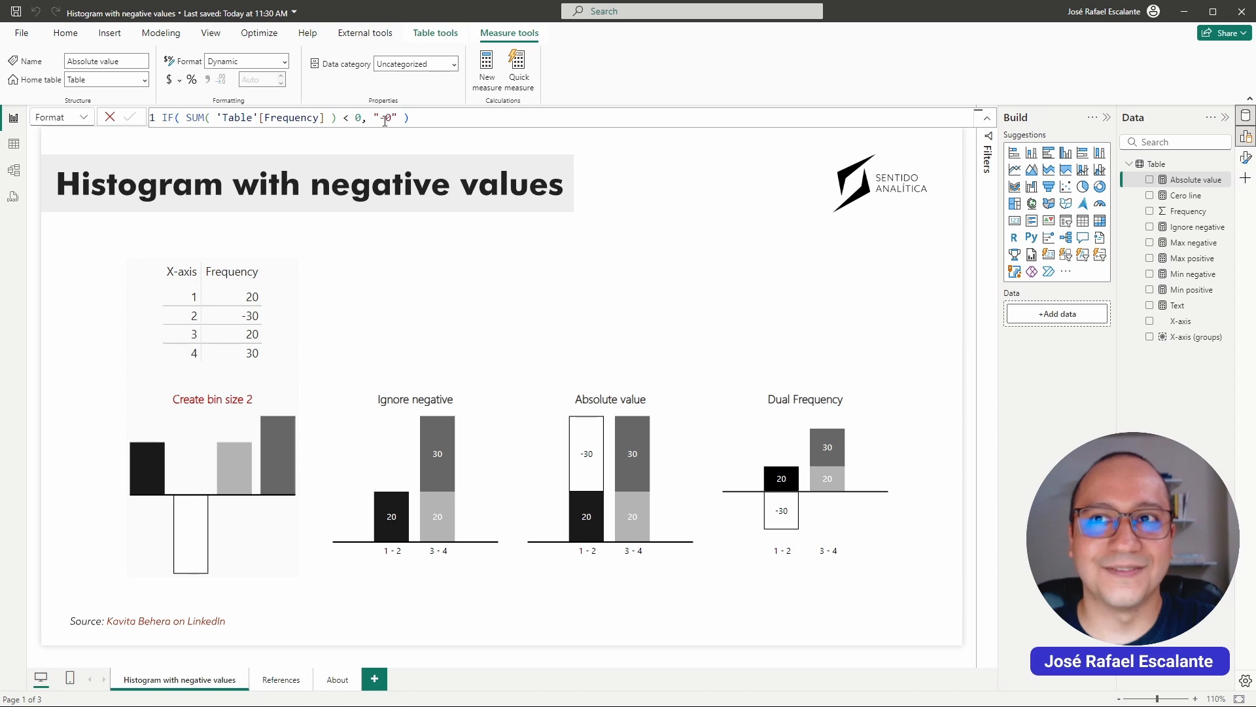
# Compare the negative bar in the References page's Absolute Value example, and return to the Absolute value chart on the histogram page.
pyautogui.click(293, 686)
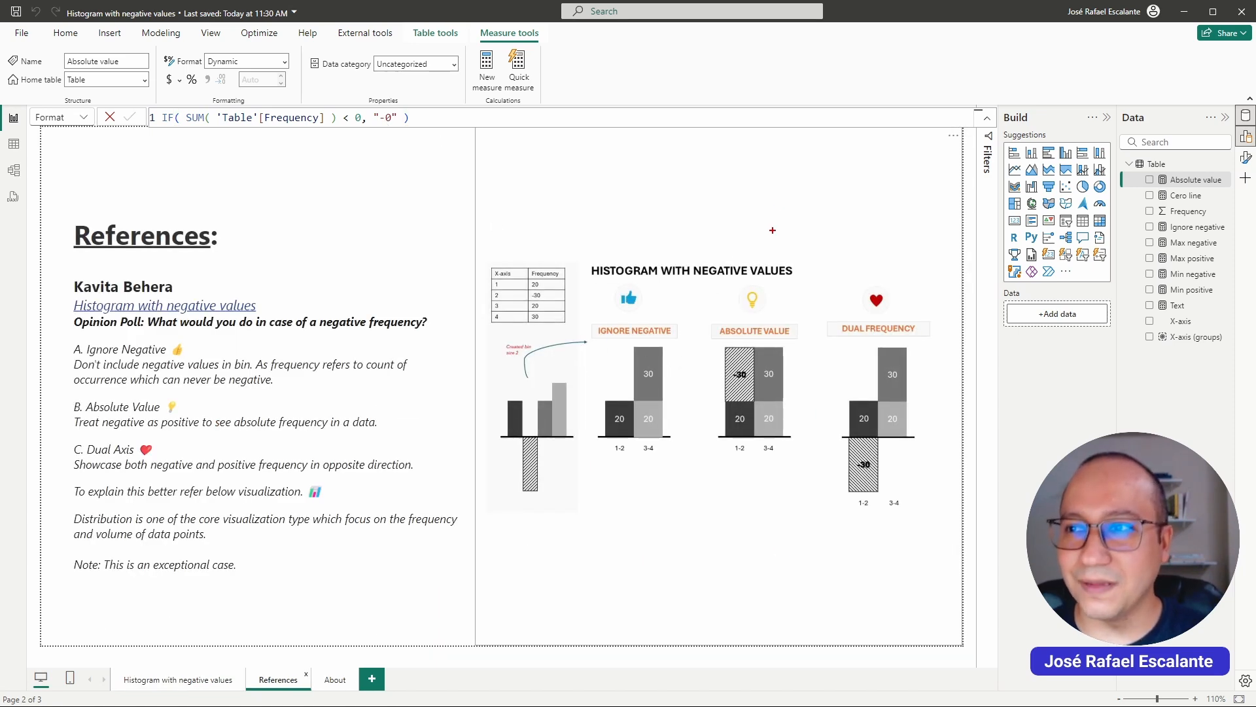
pyautogui.moveTo(723, 371); pyautogui.dragTo(678, 345)
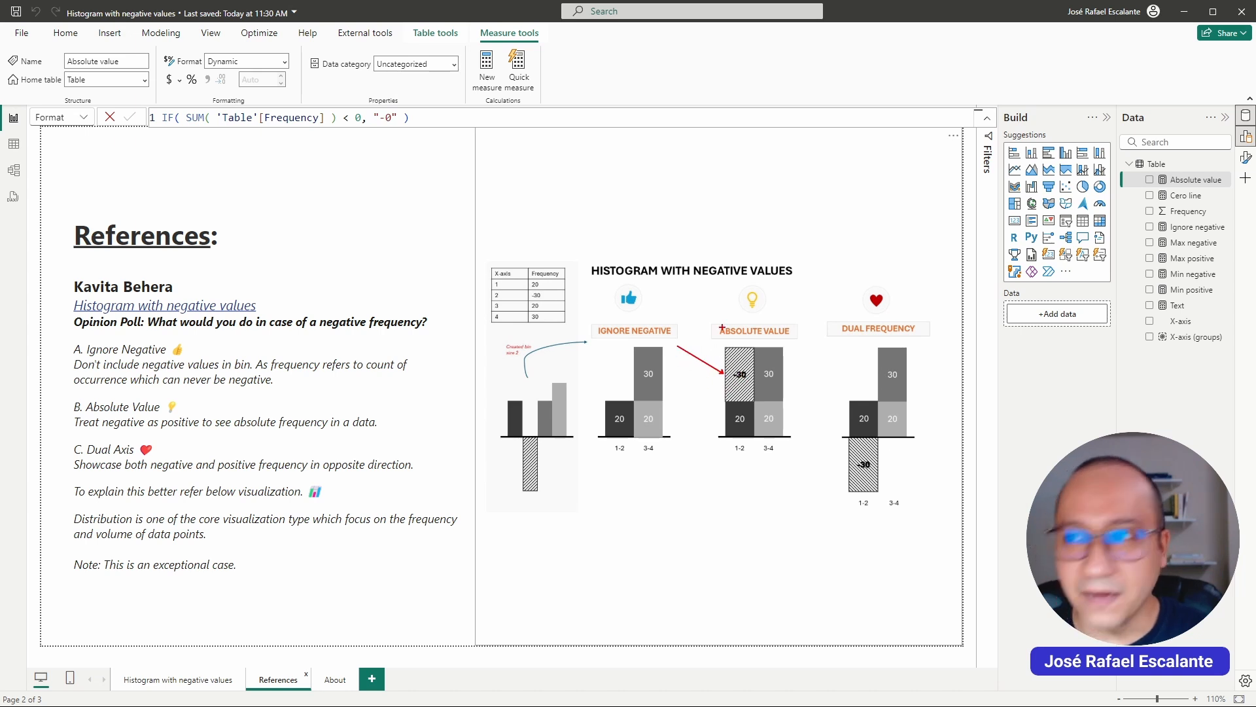
pyautogui.press('Escape')
pyautogui.click(363, 155)
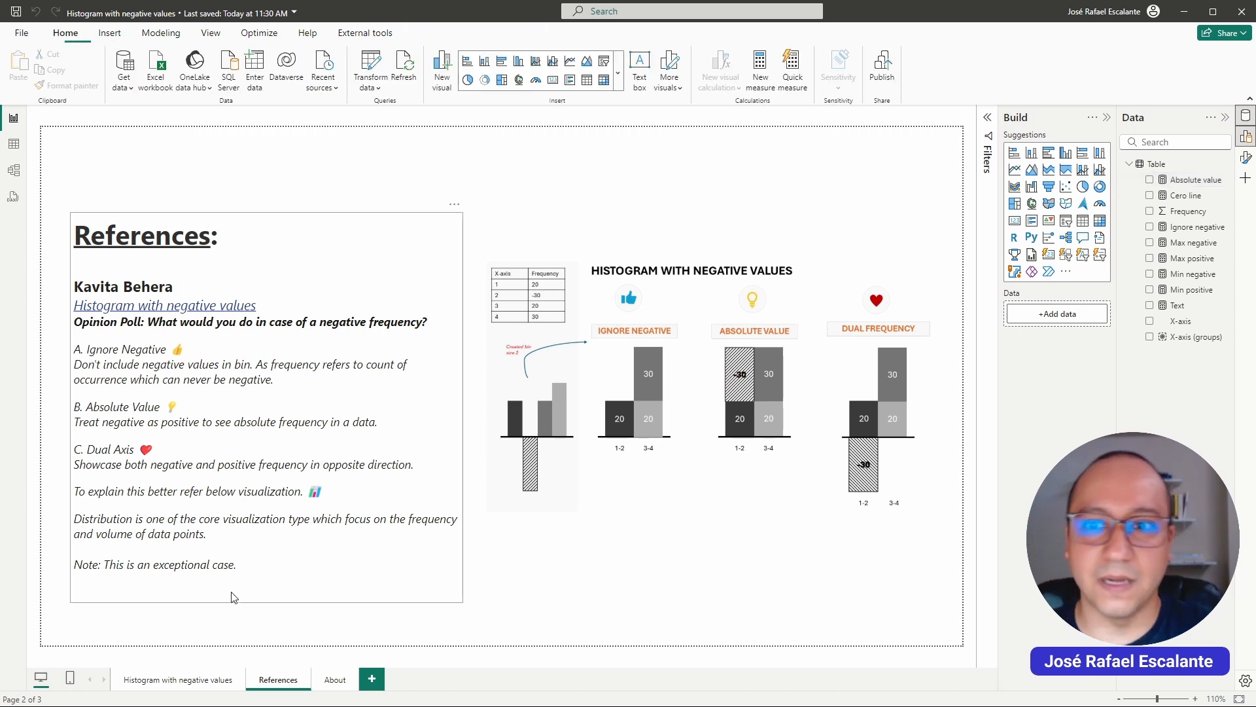
pyautogui.click(176, 686)
pyautogui.click(623, 397)
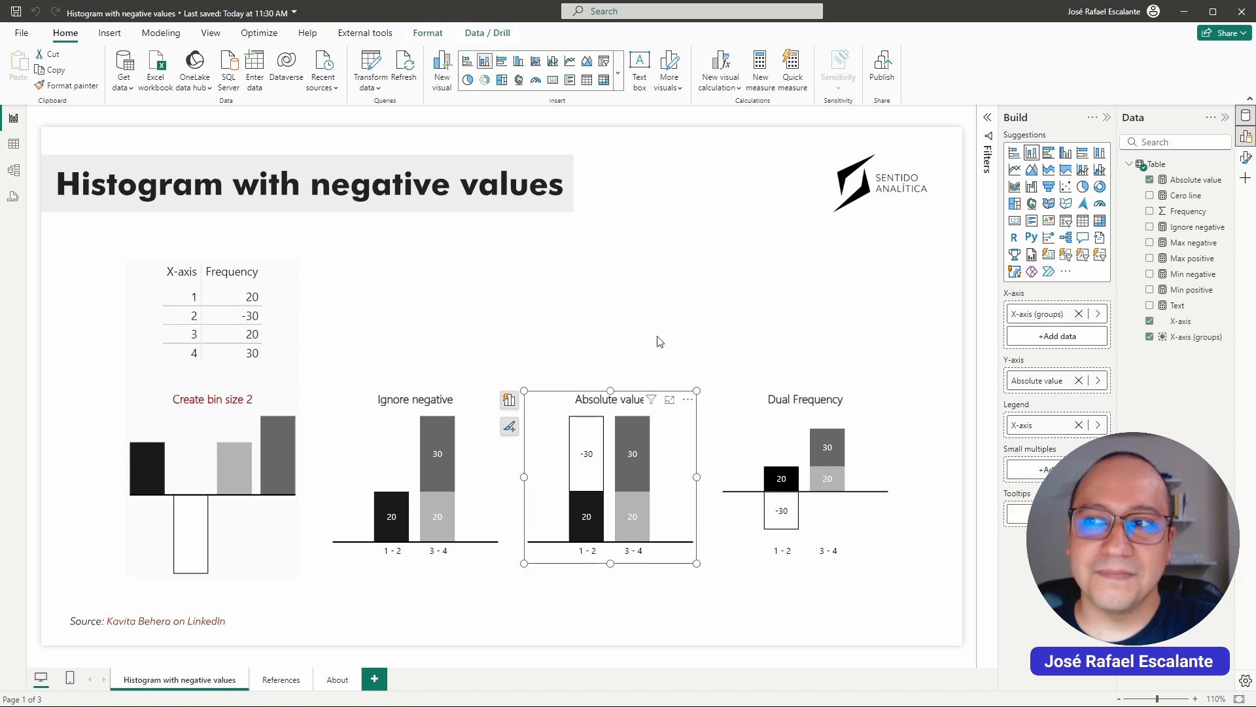
pyautogui.click(662, 325)
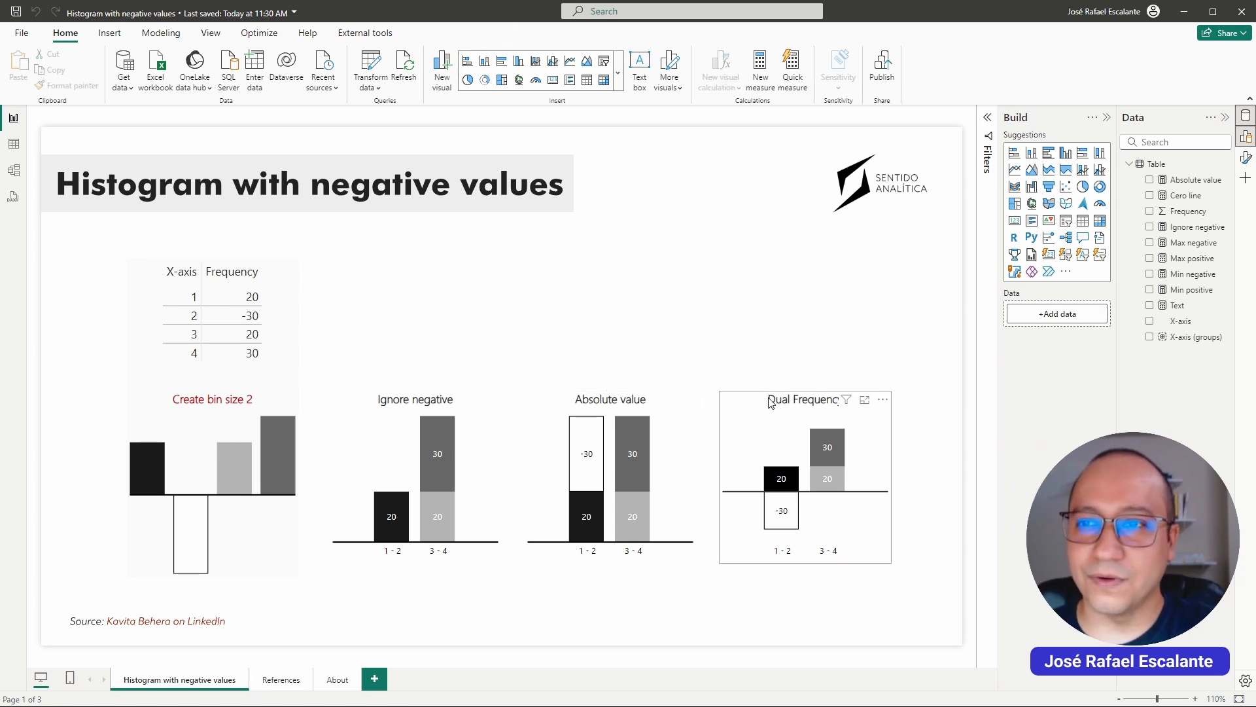
# Examine the Dual Frequency chart's Max negative and Min negative measure formulas, focusing on the FILTER condition inside MINX.
pyautogui.click(735, 419)
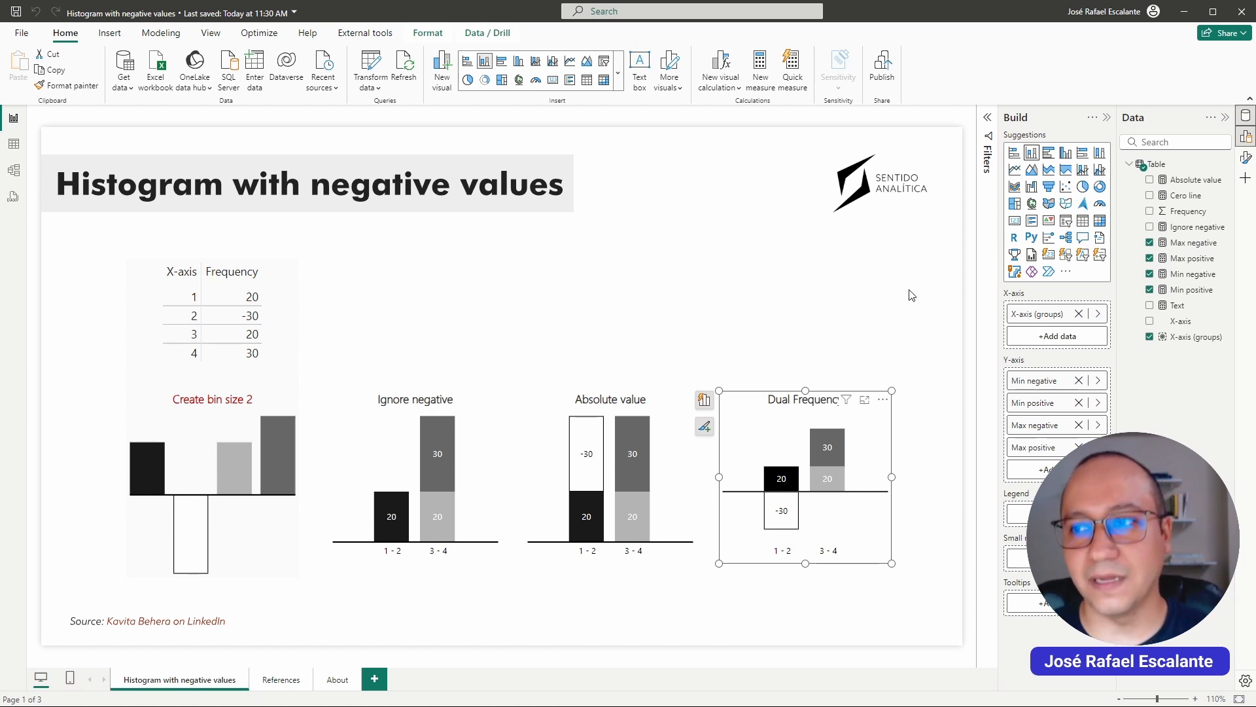
pyautogui.click(1180, 246)
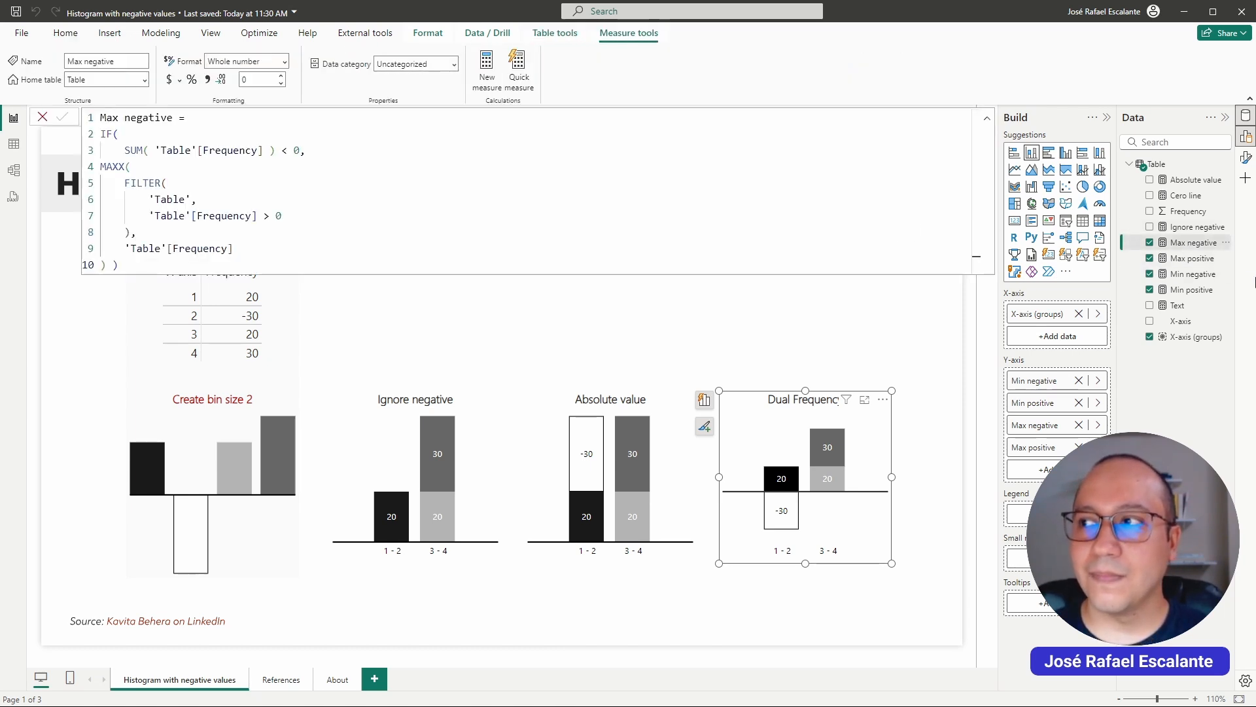
pyautogui.click(1202, 275)
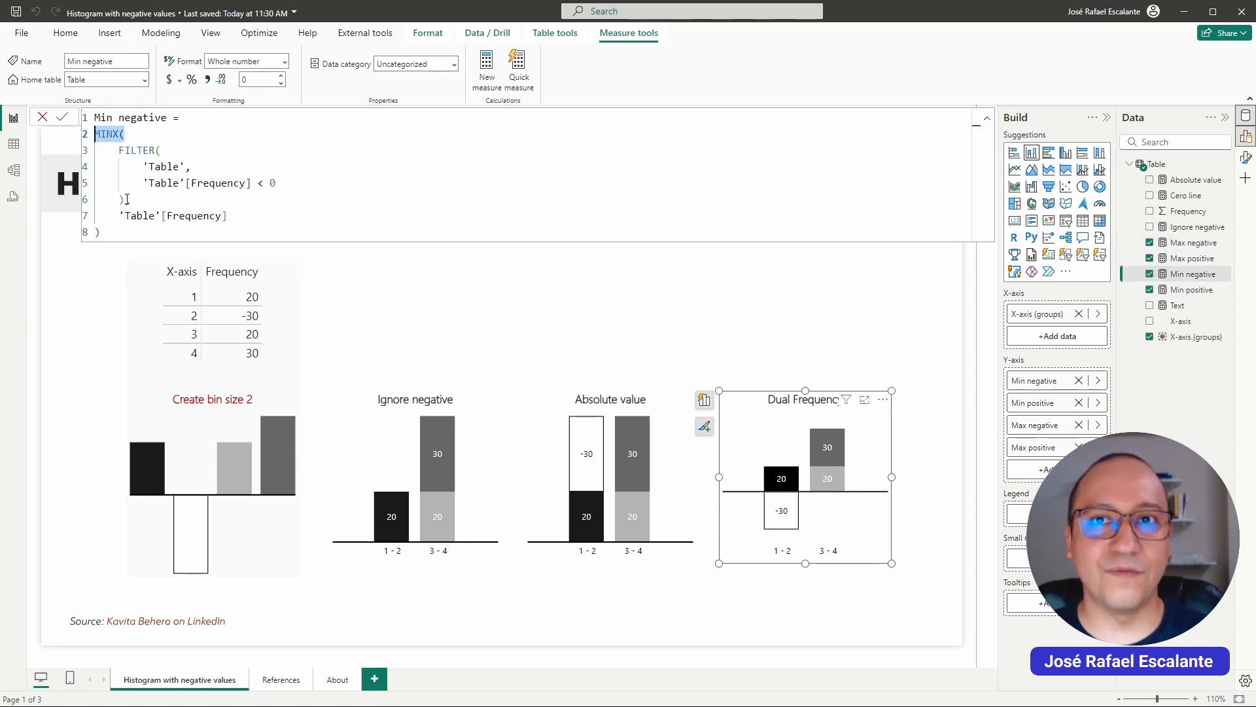
pyautogui.moveTo(124, 199); pyautogui.dragTo(89, 147)
pyautogui.click(303, 178)
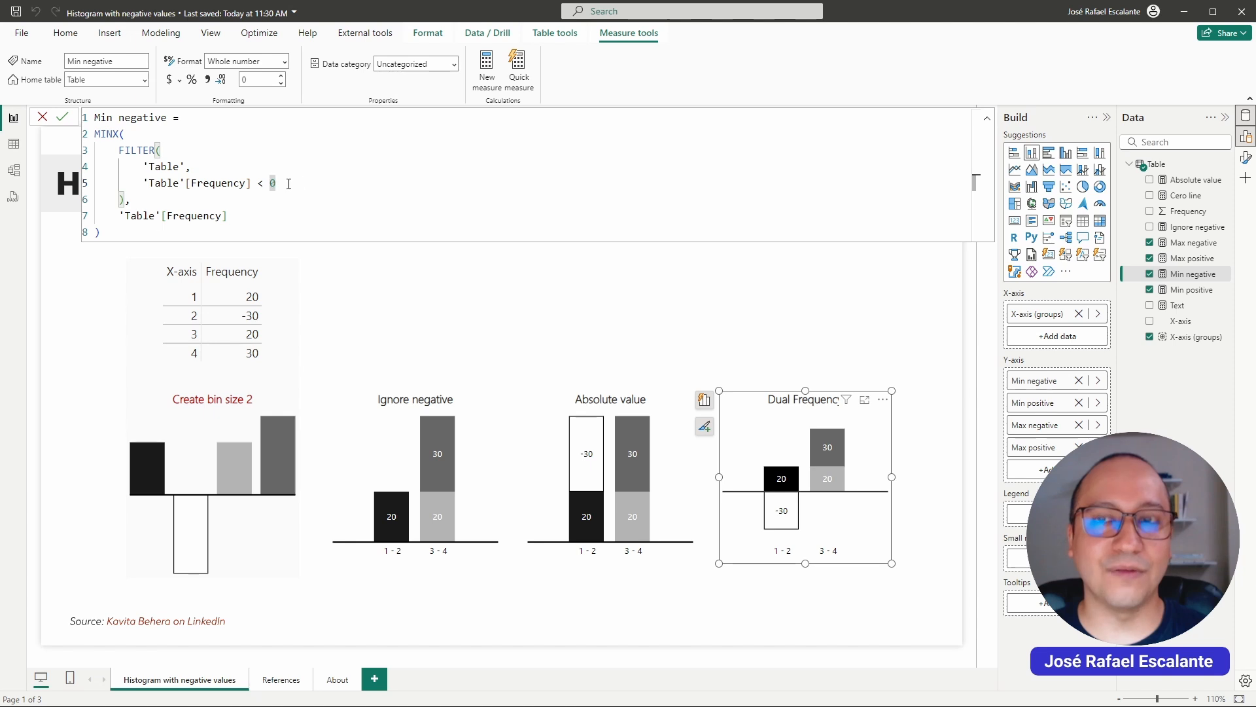
# Examine the Min positive measure's formula in the Dual Frequency chart, focusing on its IF condition and the MINX expression.
pyautogui.click(418, 204)
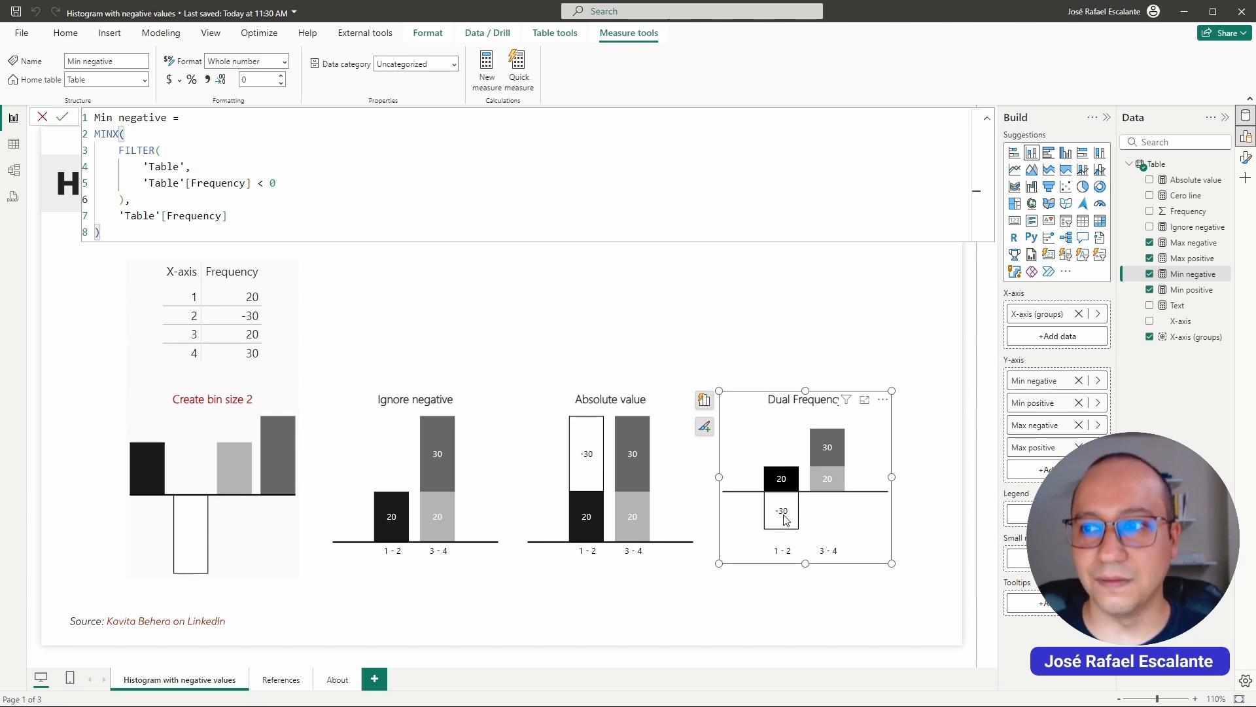
pyautogui.moveTo(783, 509)
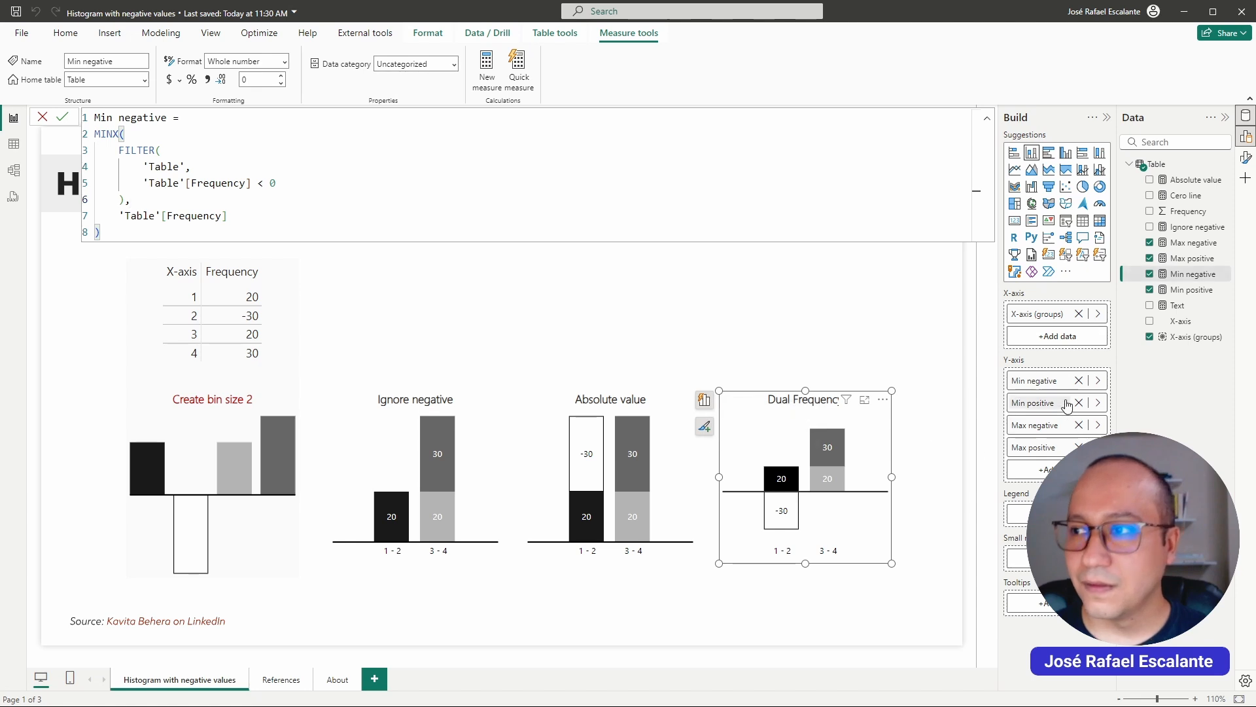
pyautogui.click(1191, 289)
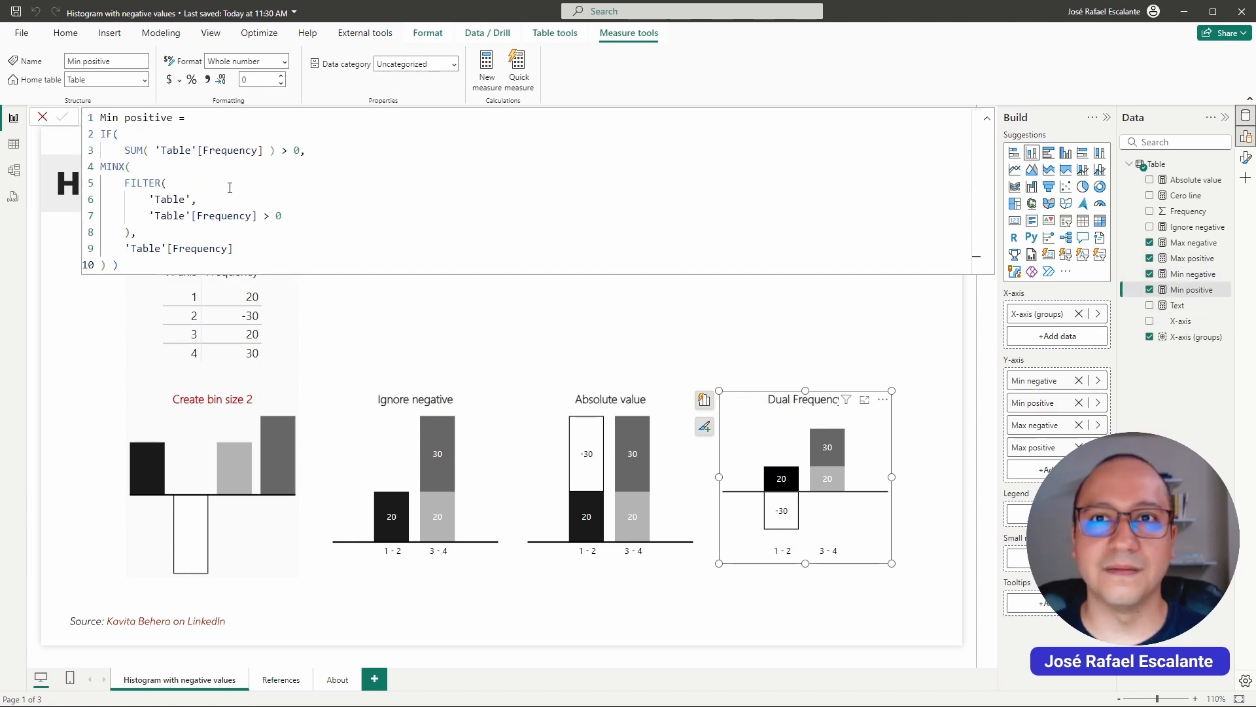
pyautogui.moveTo(351, 155); pyautogui.dragTo(101, 134)
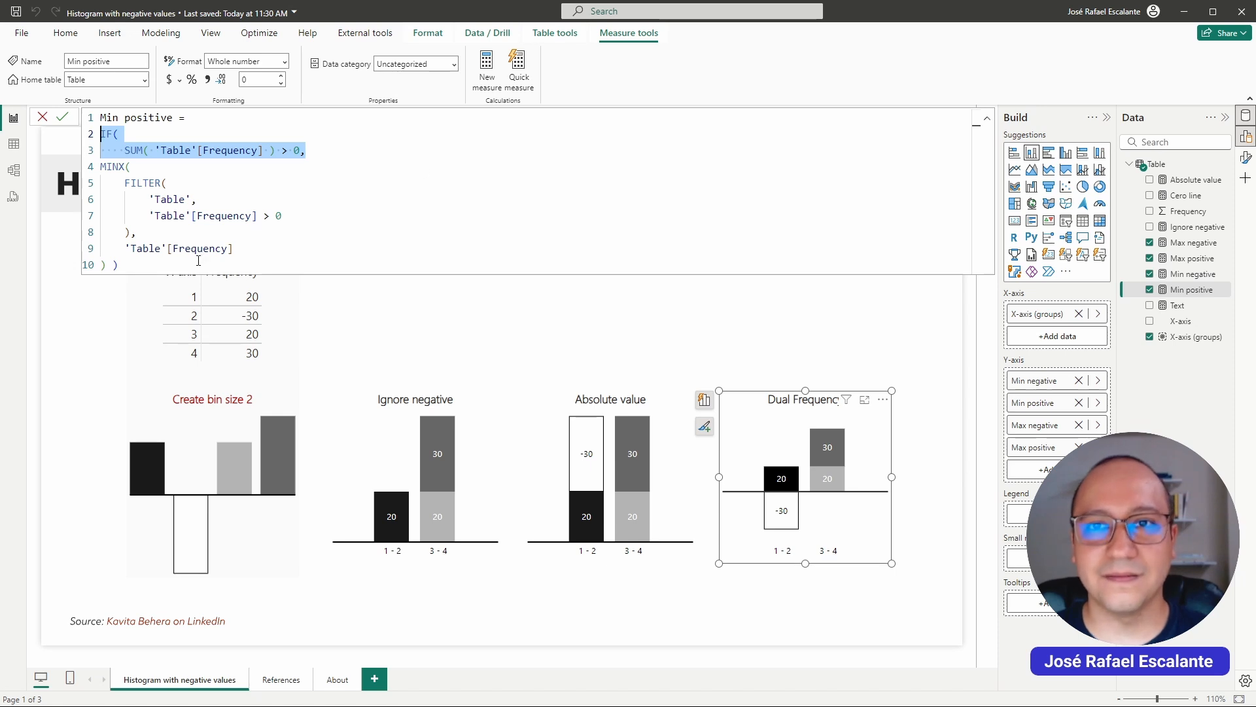
pyautogui.moveTo(199, 261); pyautogui.dragTo(98, 168)
pyautogui.moveTo(331, 149); pyautogui.dragTo(256, 118)
# Copy the full Min positive formula as a backup, and try the measure without its IF condition, leaving only the MINX expression.
pyautogui.hotkey('ctrl', 'a')
pyautogui.hotkey('ctrl', 'c')
pyautogui.click(325, 130)
pyautogui.click(333, 151)
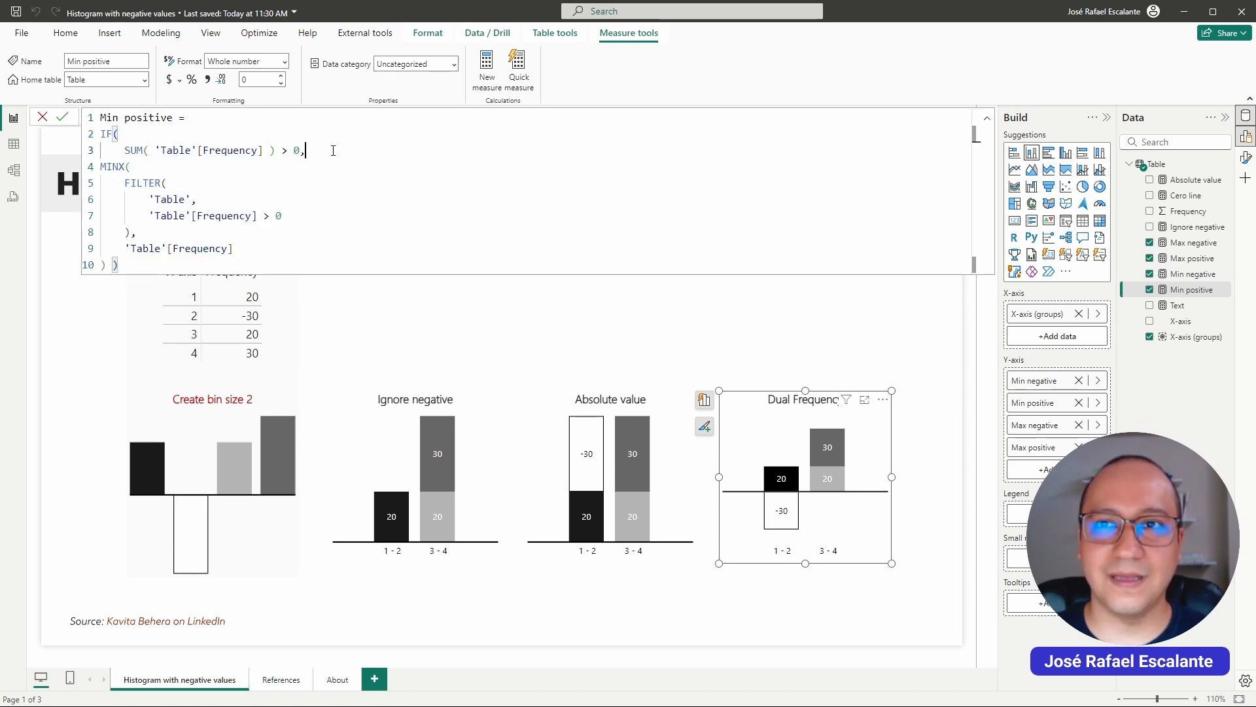
pyautogui.moveTo(333, 150); pyautogui.dragTo(294, 123)
pyautogui.press('BackSpace')
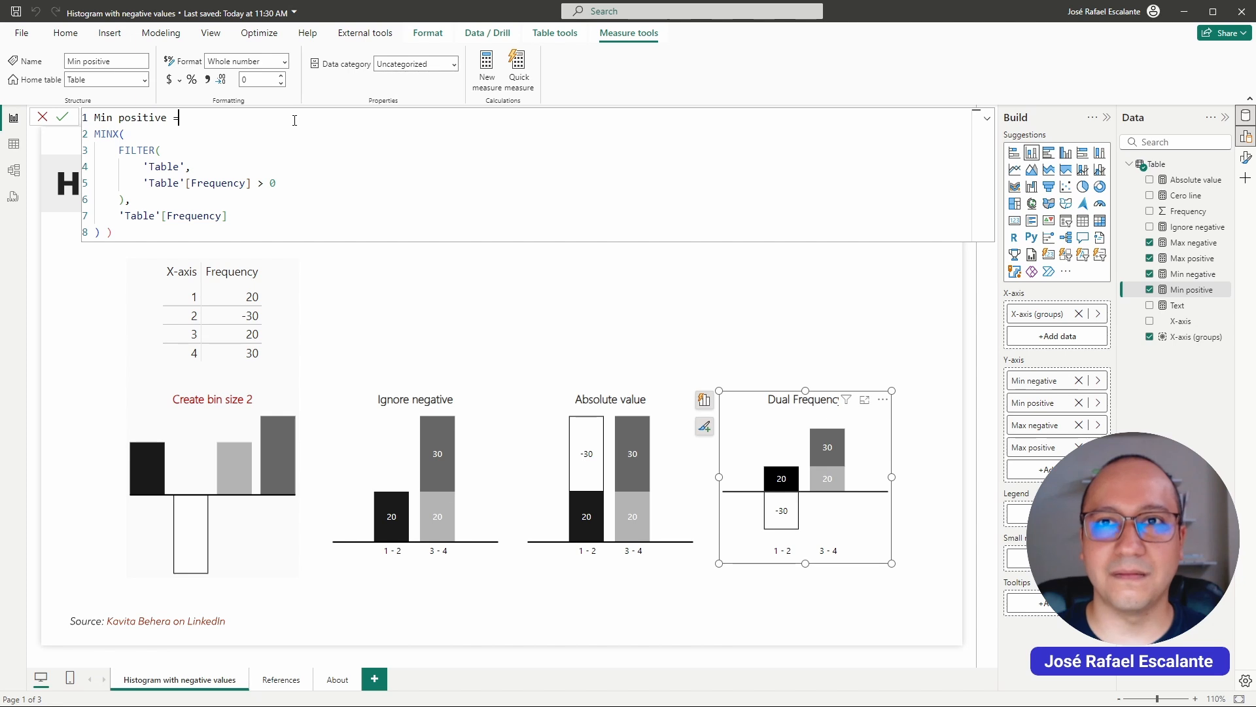
pyautogui.click(166, 231)
pyautogui.press('BackSpace')
pyautogui.press('BackSpace')
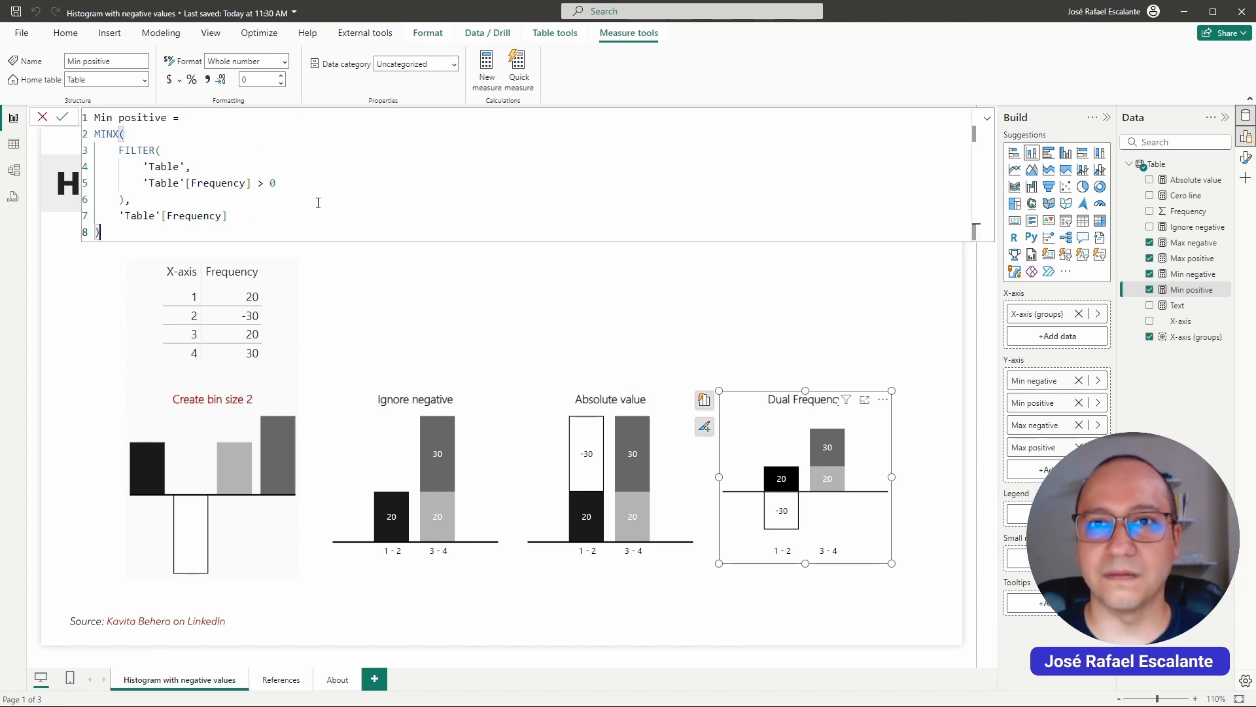
pyautogui.press('Return')
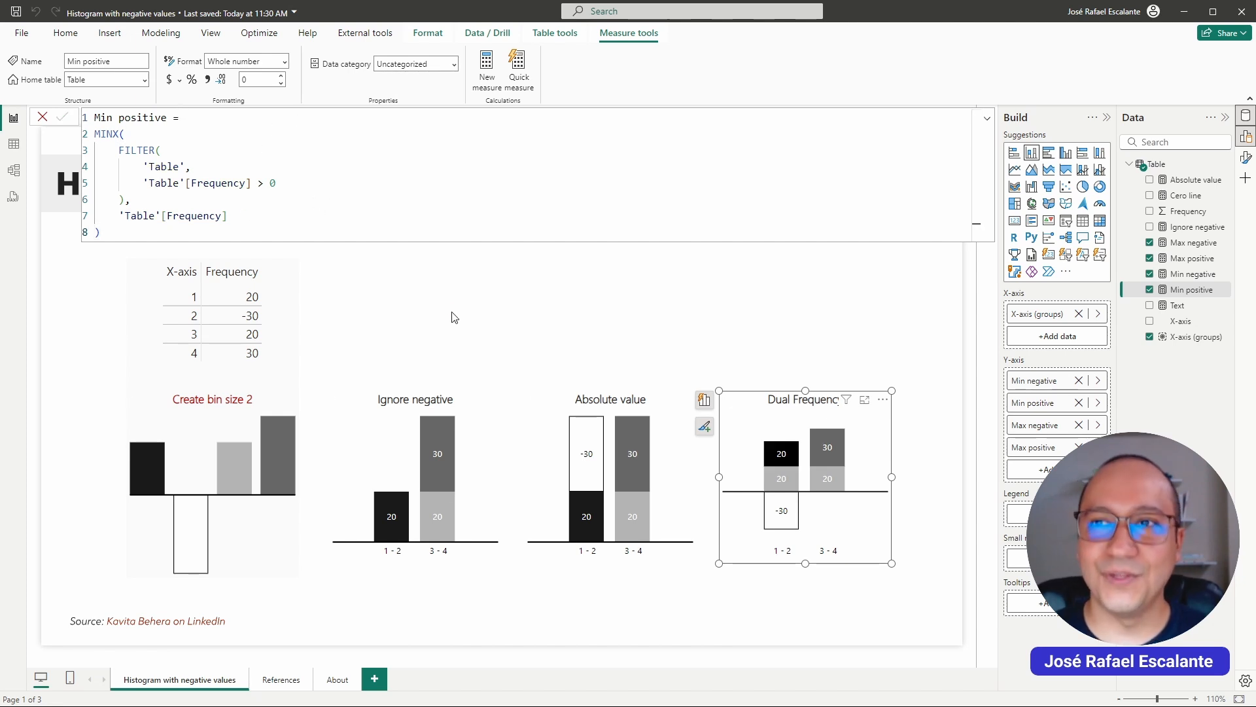
pyautogui.moveTo(751, 460); pyautogui.dragTo(657, 385)
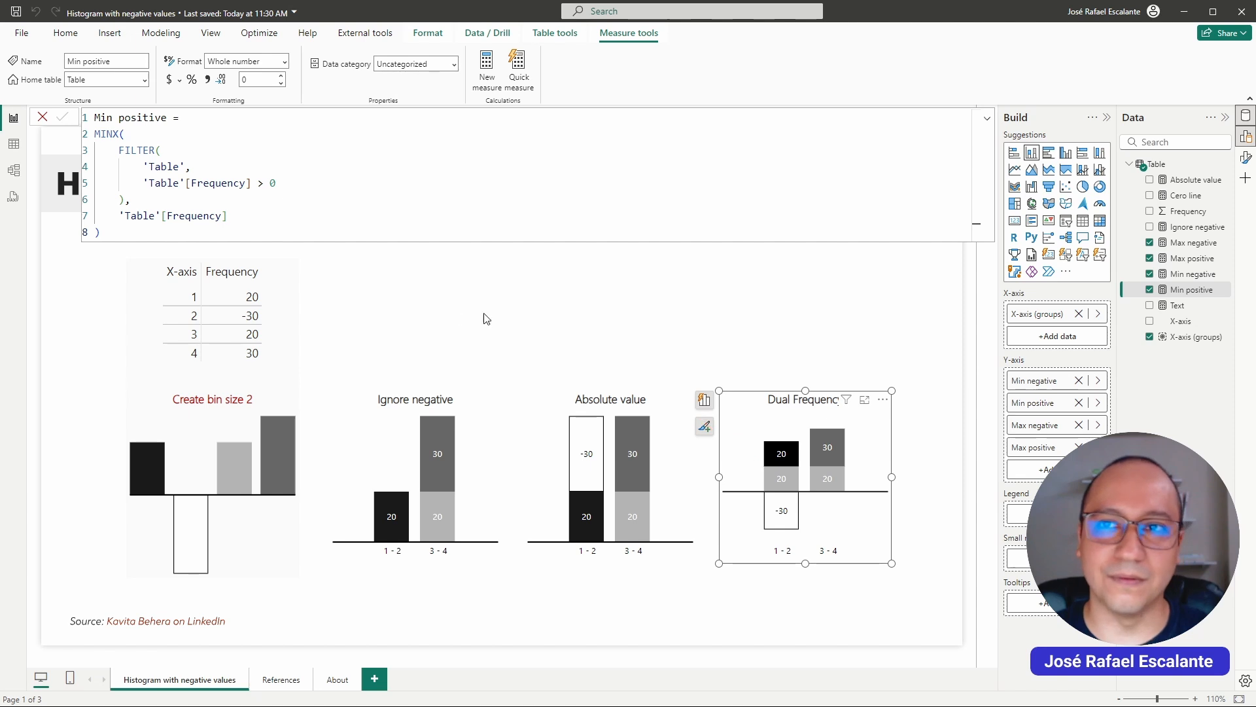
# Restore the Min positive formula with the copied version that includes the IF condition SUM('Table'[Frequency]) > 0.
pyautogui.click(440, 185)
pyautogui.hotkey('ctrl', 'a')
pyautogui.hotkey('ctrl', 'v')
pyautogui.press('BackSpace')
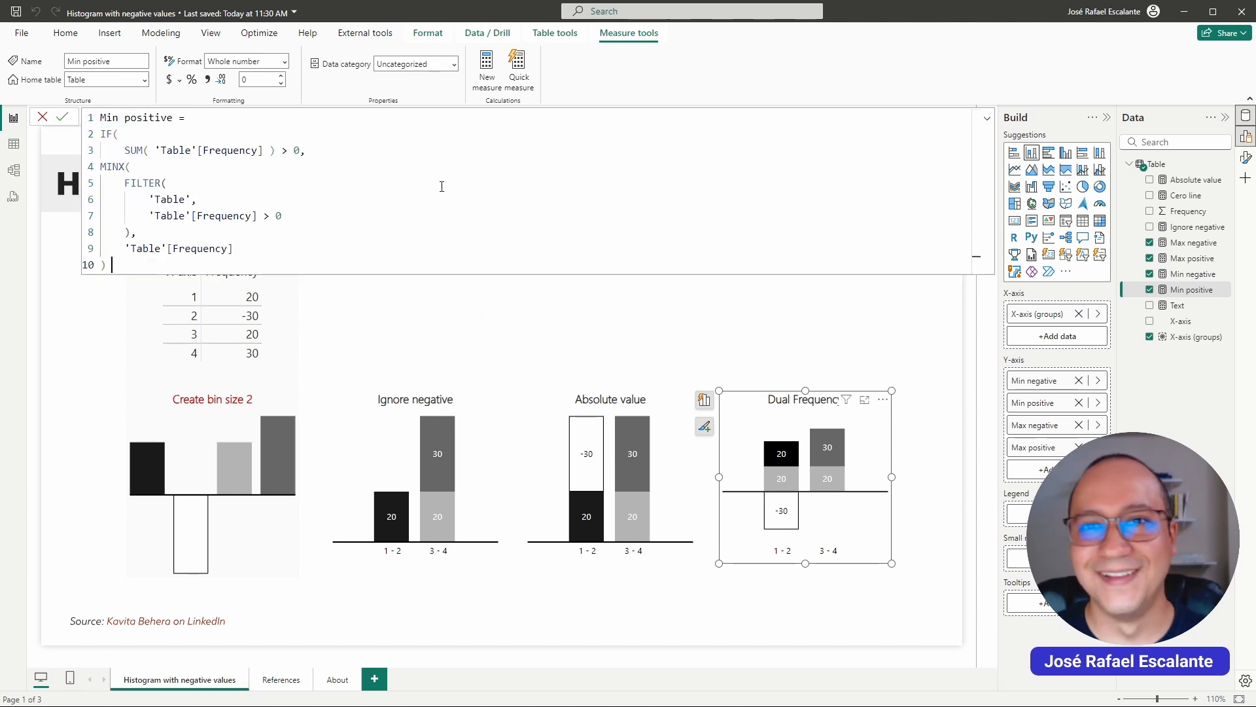
pyautogui.write(')')
pyautogui.press('Return')
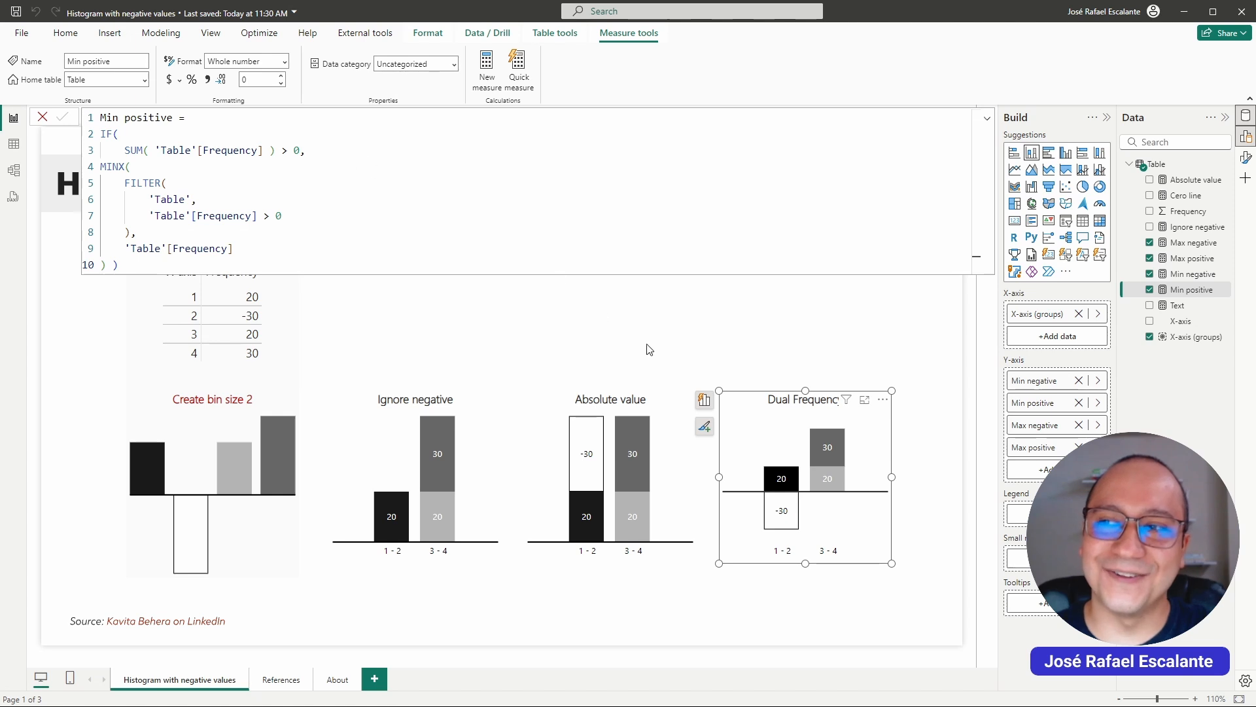
# Review the restored IF condition on summed Frequency in the Min positive formula, and close the formula without changes.
pyautogui.moveTo(365, 155); pyautogui.dragTo(100, 117)
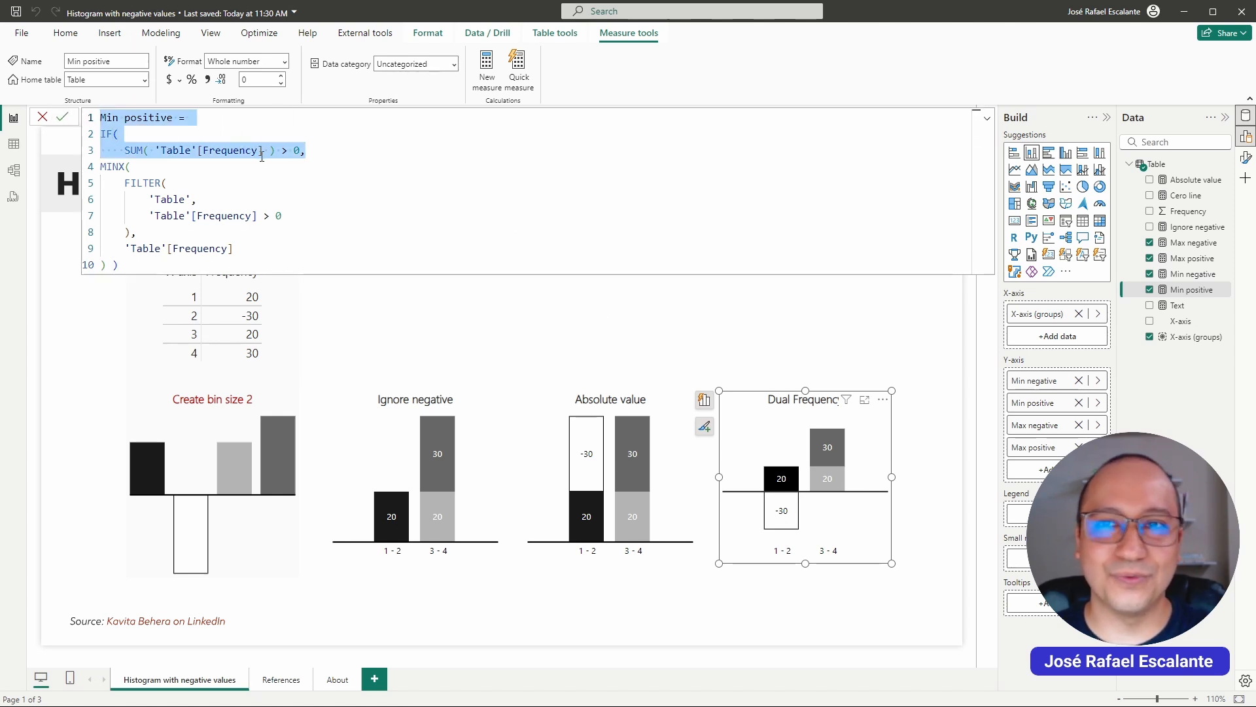
pyautogui.click(530, 245)
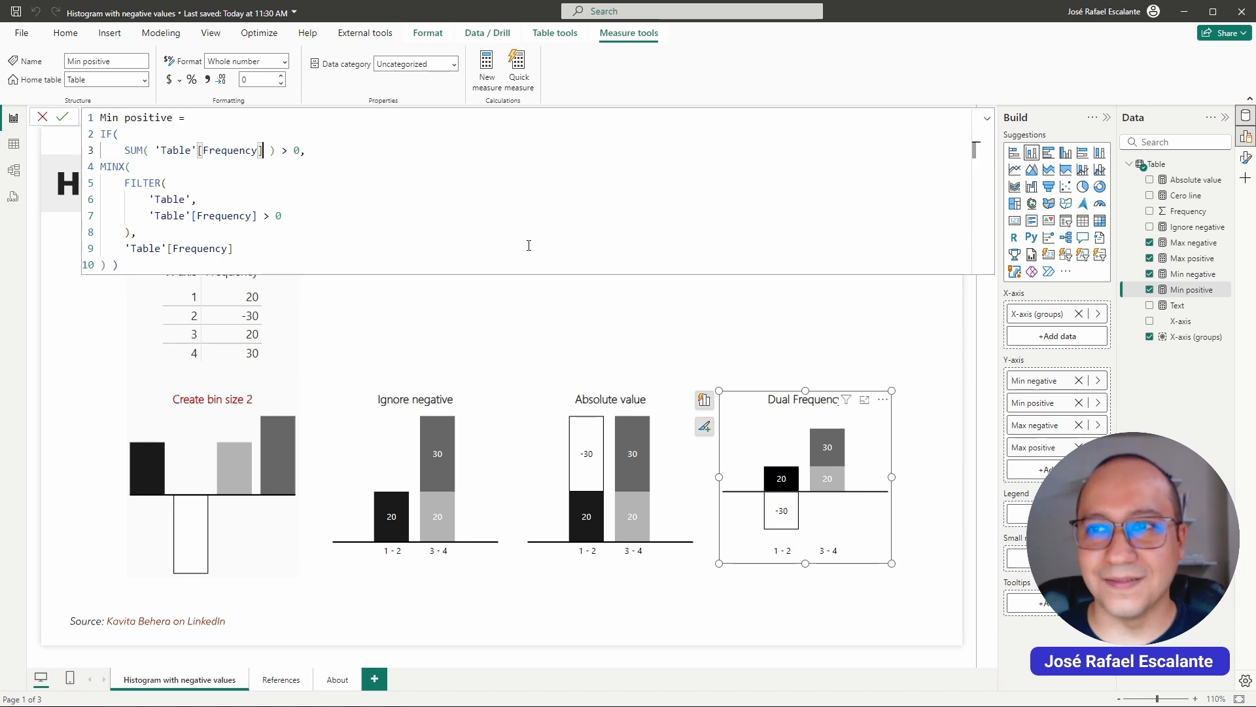
pyautogui.click(550, 232)
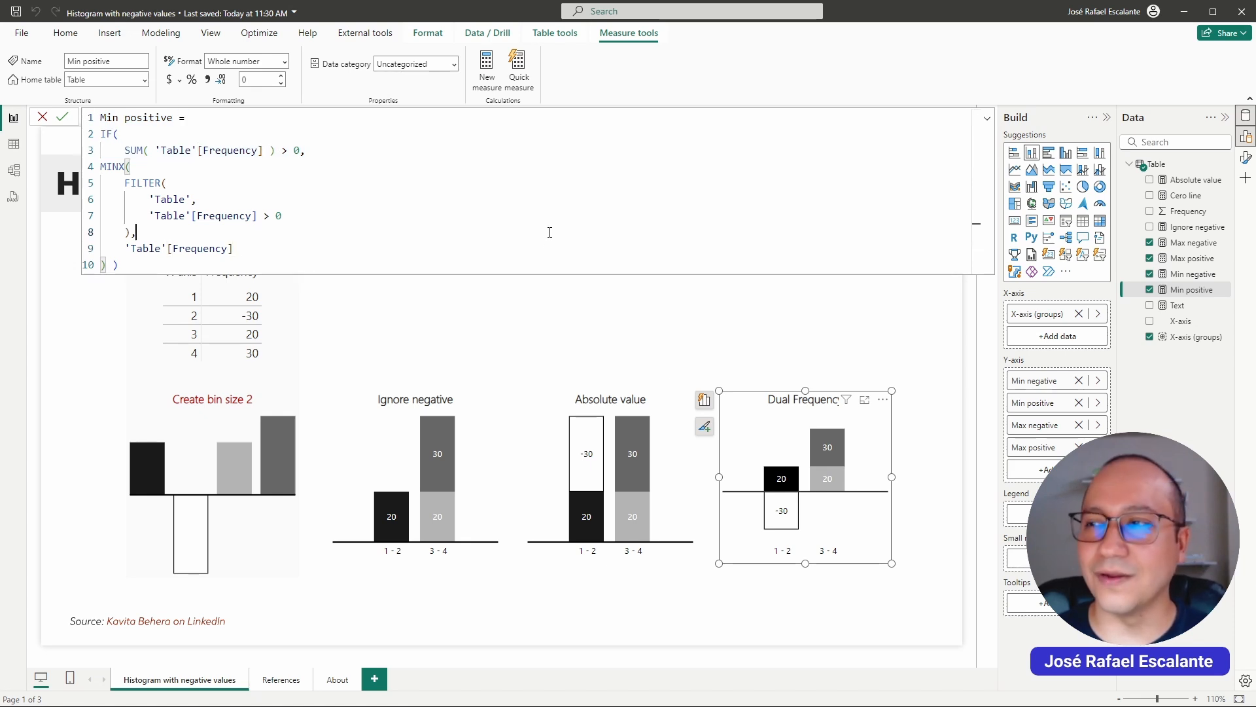
pyautogui.press('Escape')
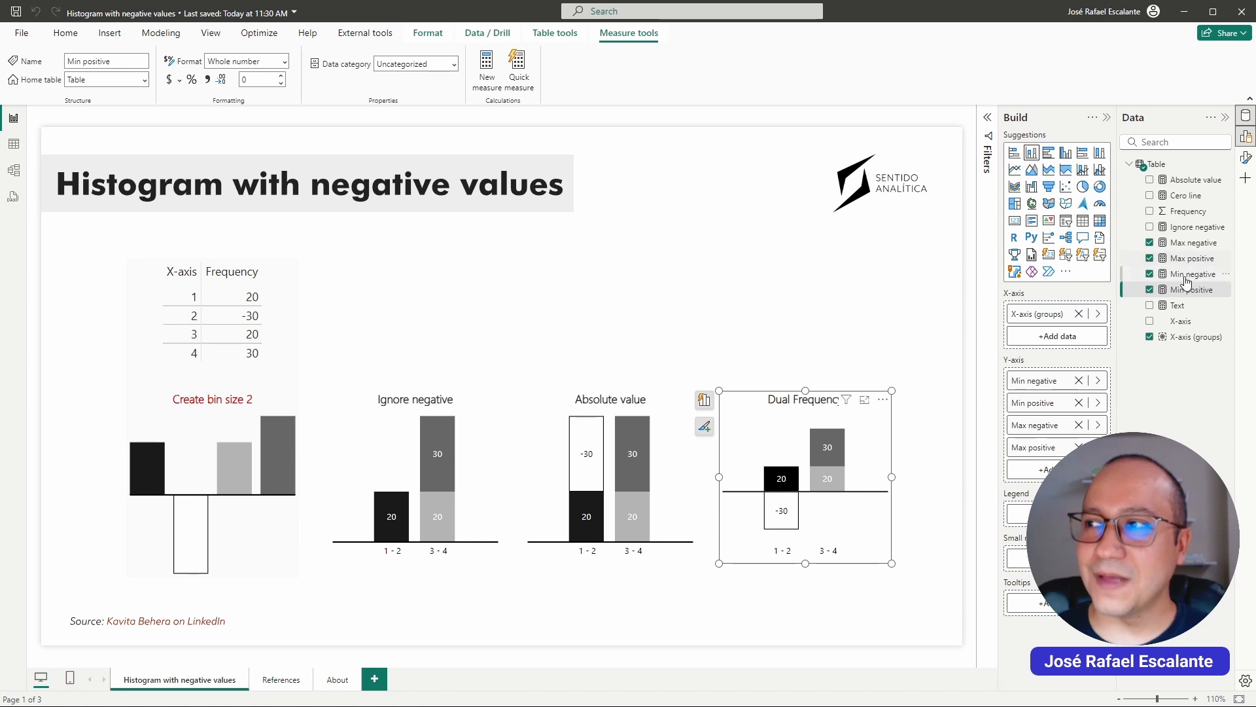
# Copy the full Max negative formula as a backup, and try the measure without its IF condition, leaving only the MAXX expression.
pyautogui.click(1192, 243)
pyautogui.click(348, 152)
pyautogui.hotkey('ctrl', 'c')
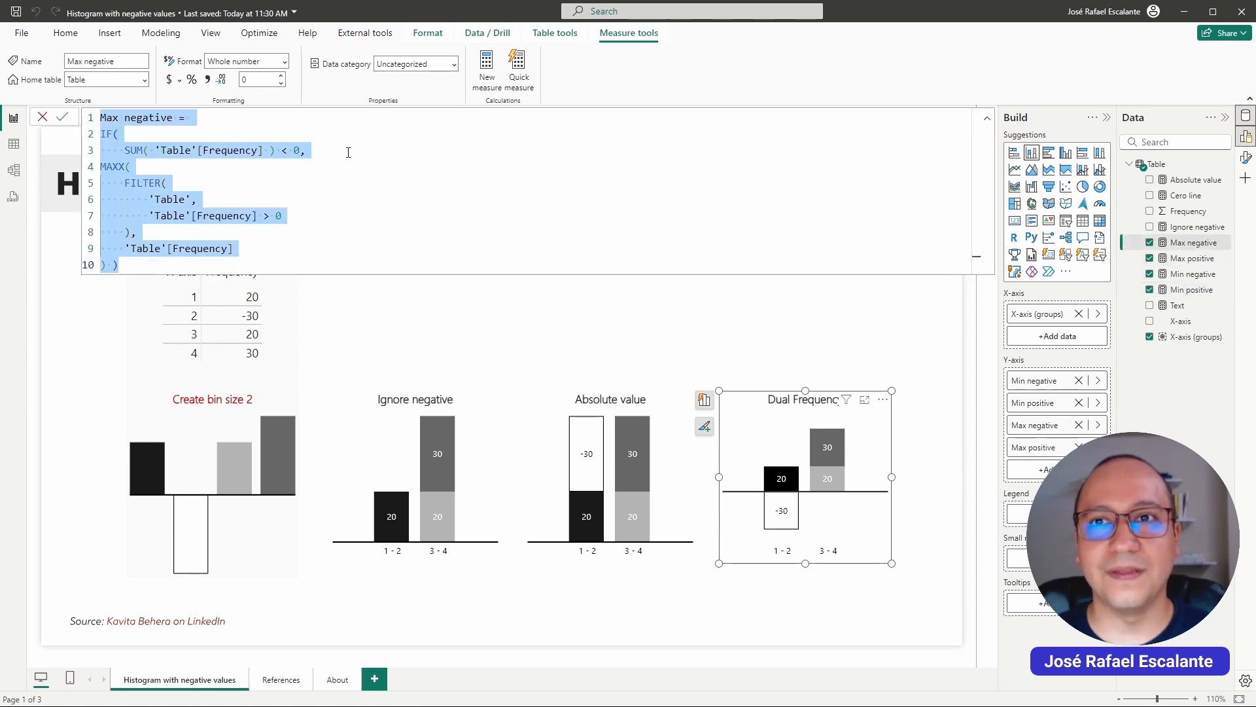
pyautogui.click(348, 152)
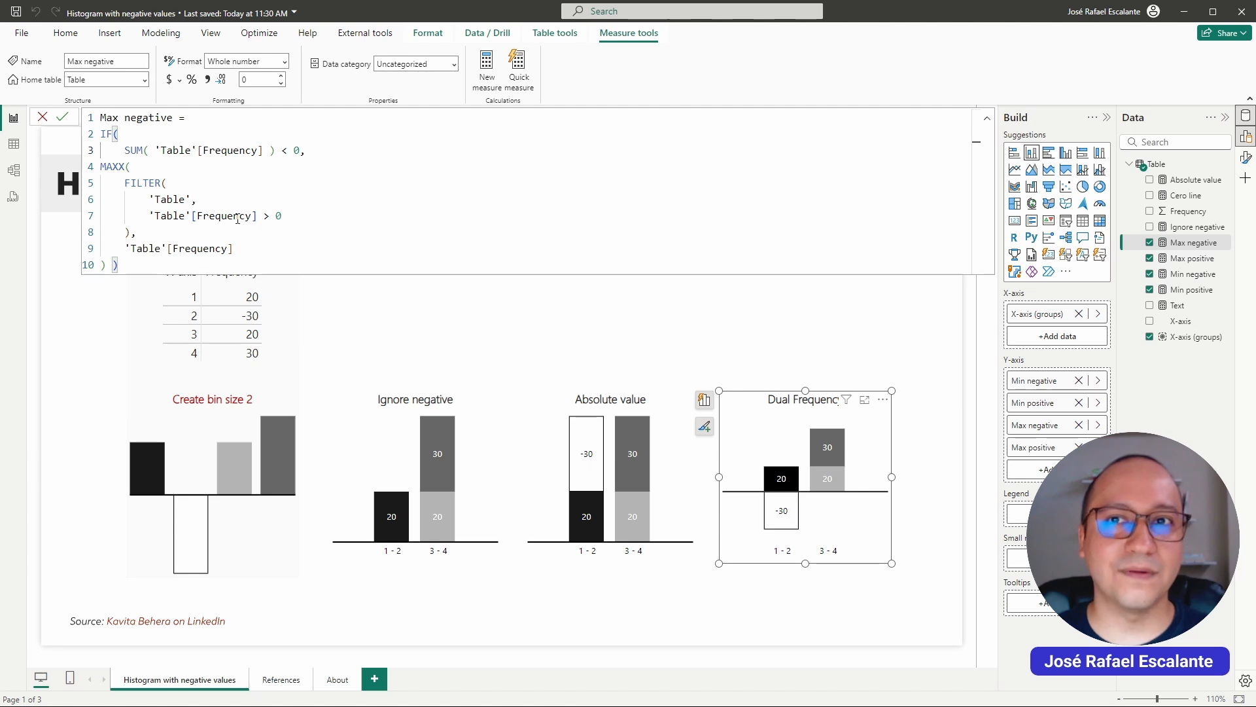
pyautogui.moveTo(305, 150); pyautogui.dragTo(100, 134)
pyautogui.press('Delete')
pyautogui.press('Delete')
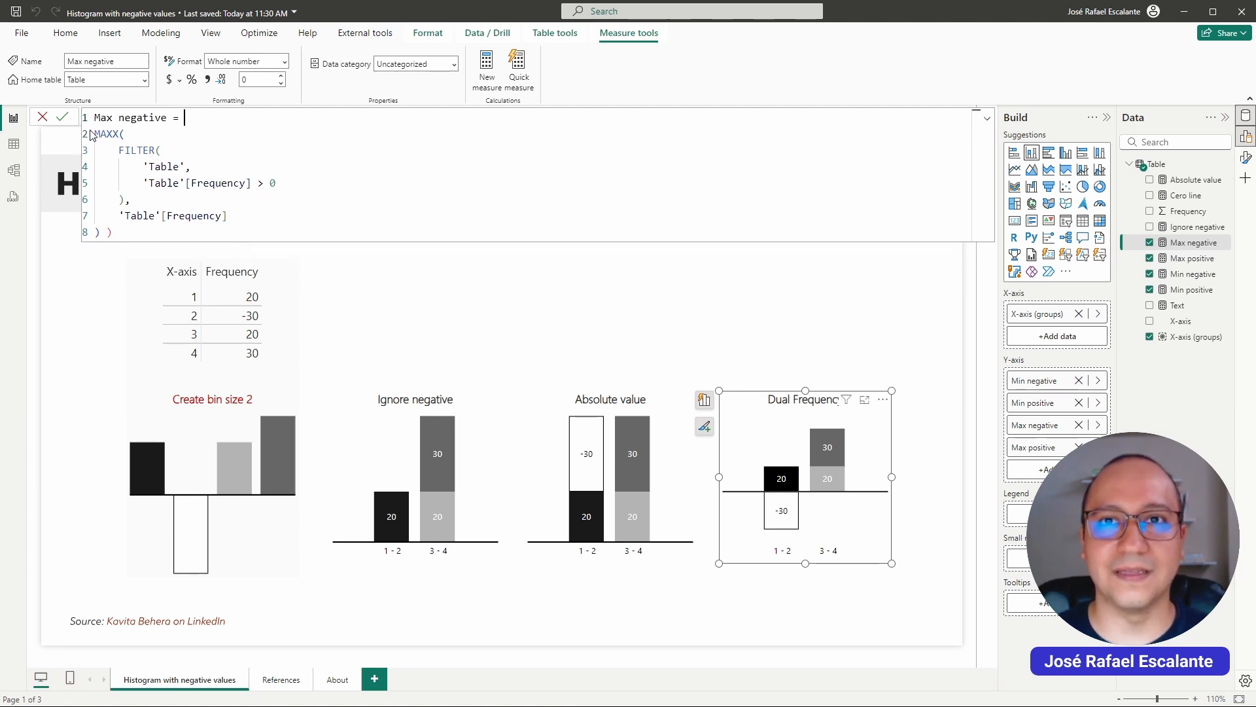
pyautogui.click(137, 232)
pyautogui.press('BackSpace')
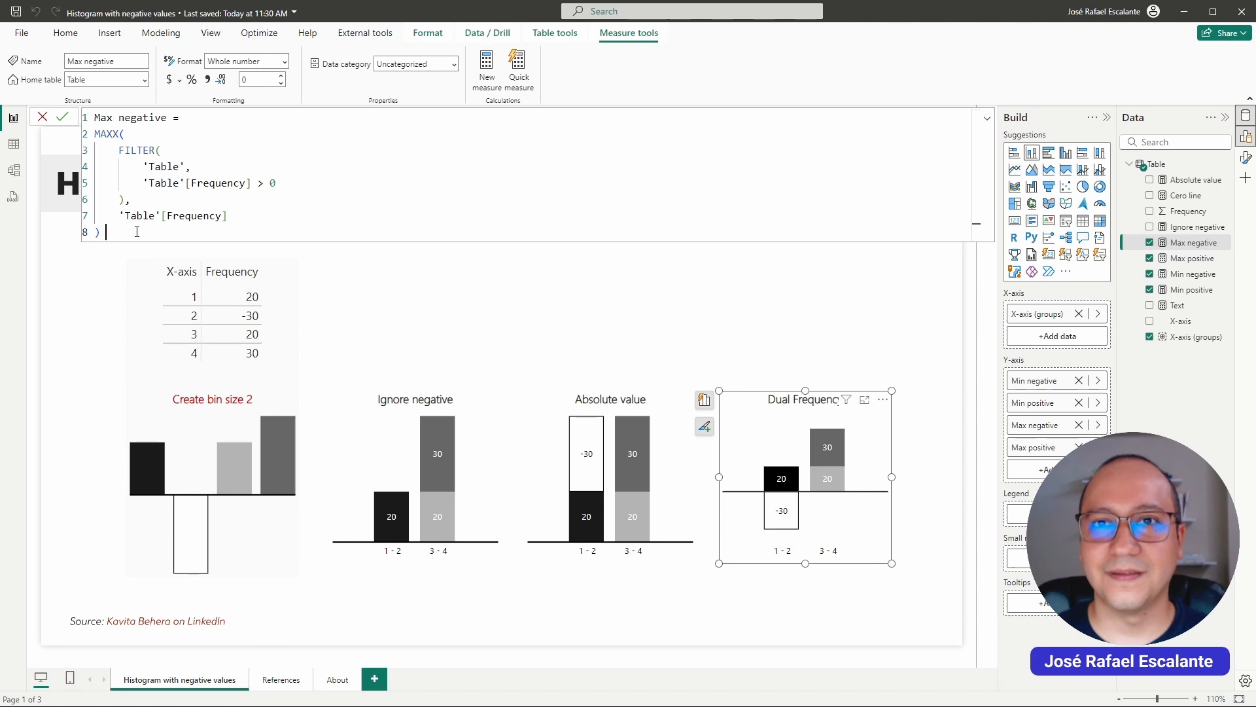
pyautogui.press('Return')
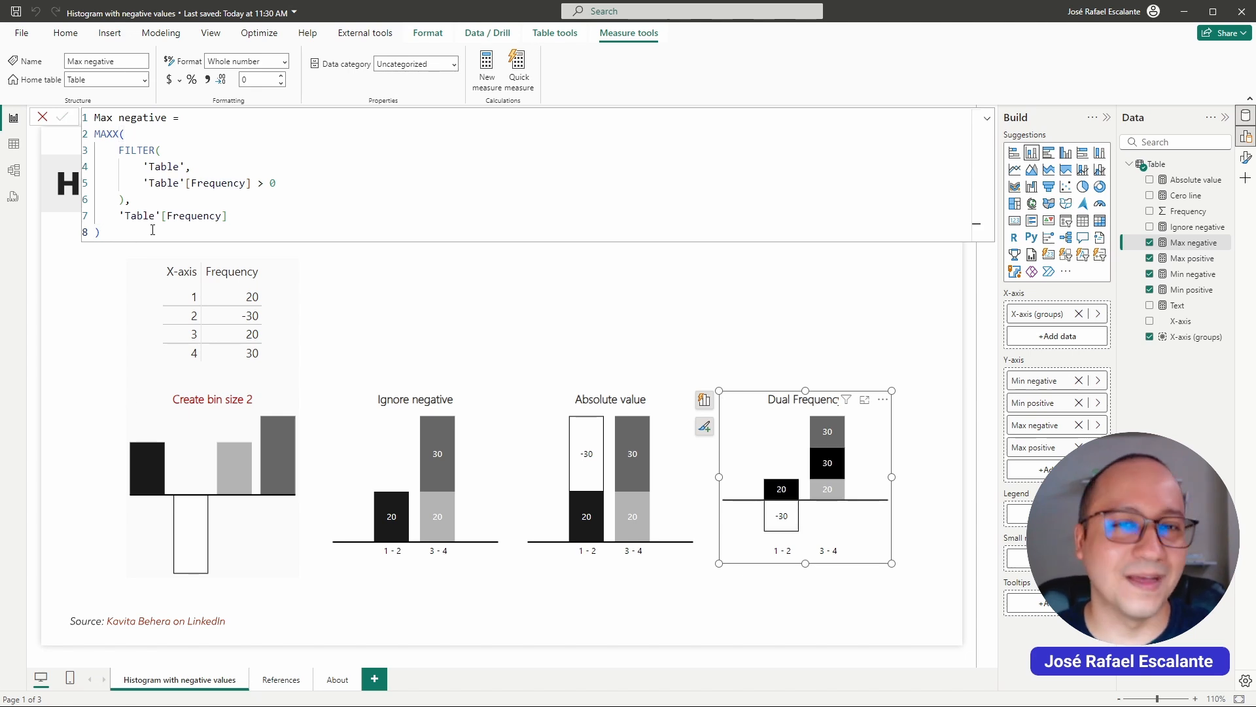
# Restore the Max negative formula with the copied version that includes the IF condition SUM('Table'[Frequency]) < 0.
pyautogui.hotkey('ctrl', 'a')
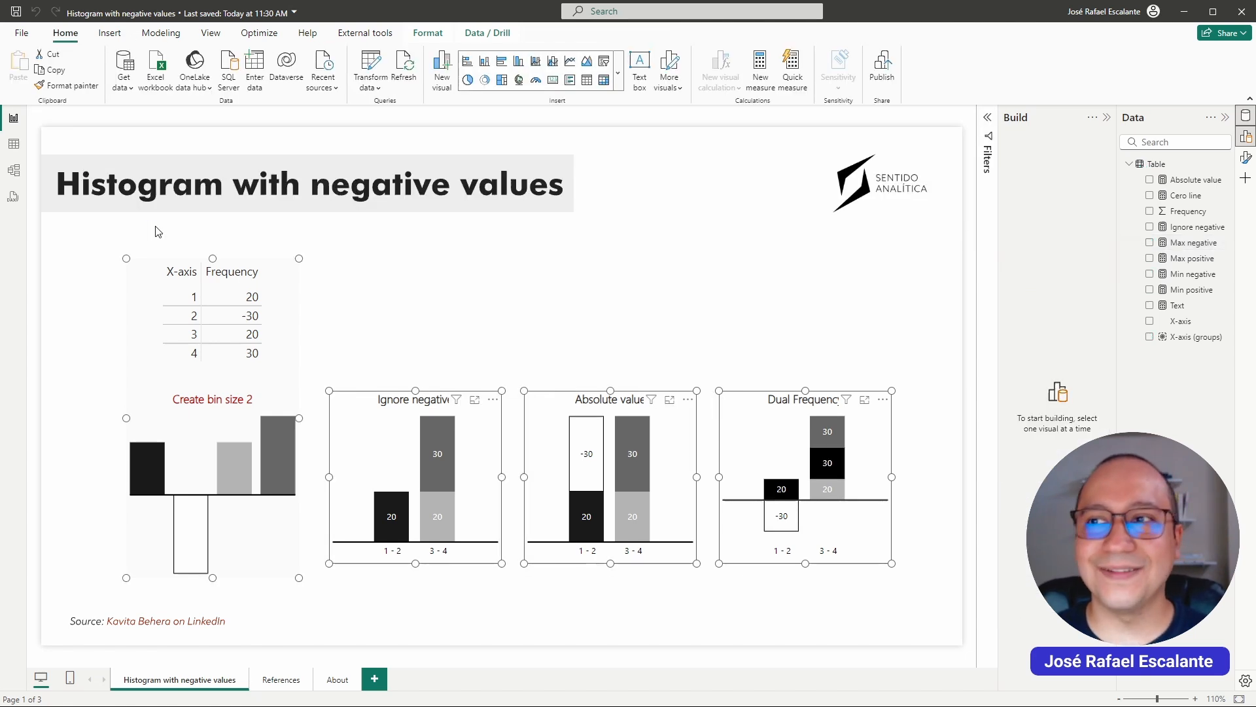
pyautogui.click(793, 280)
pyautogui.click(875, 436)
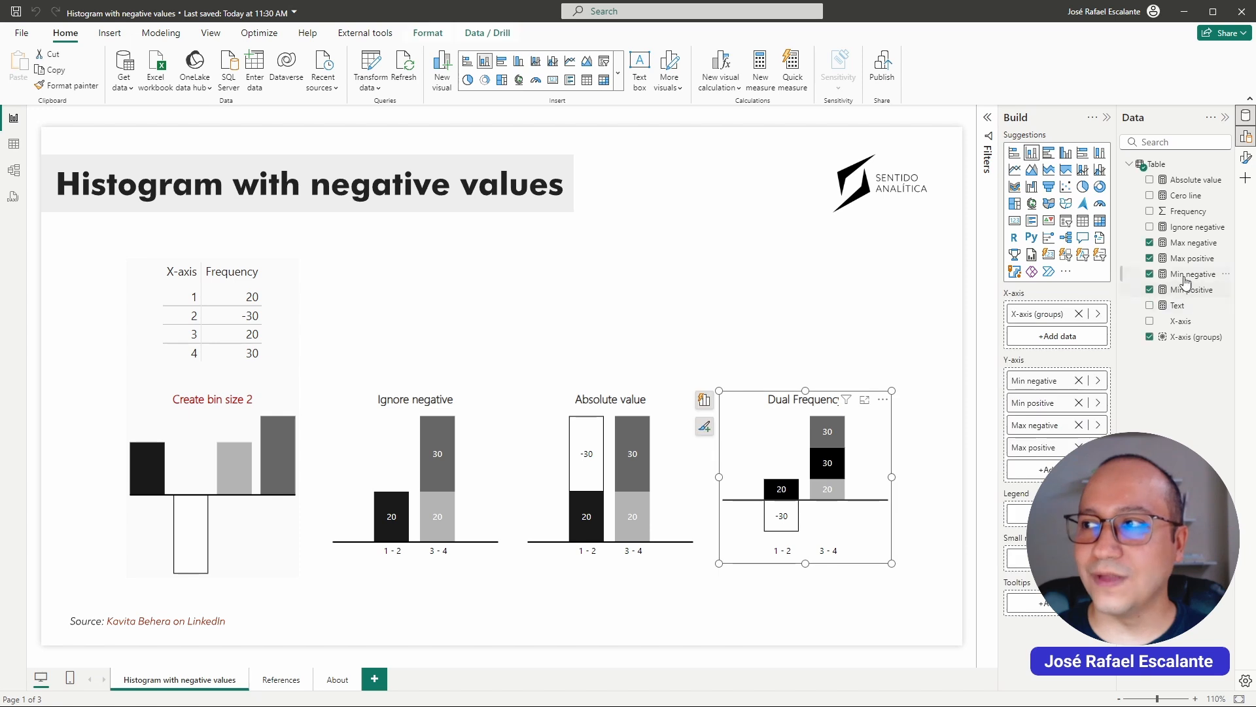
pyautogui.click(1193, 242)
pyautogui.click(432, 187)
pyautogui.hotkey('ctrl', 'a')
pyautogui.hotkey('ctrl', 'v')
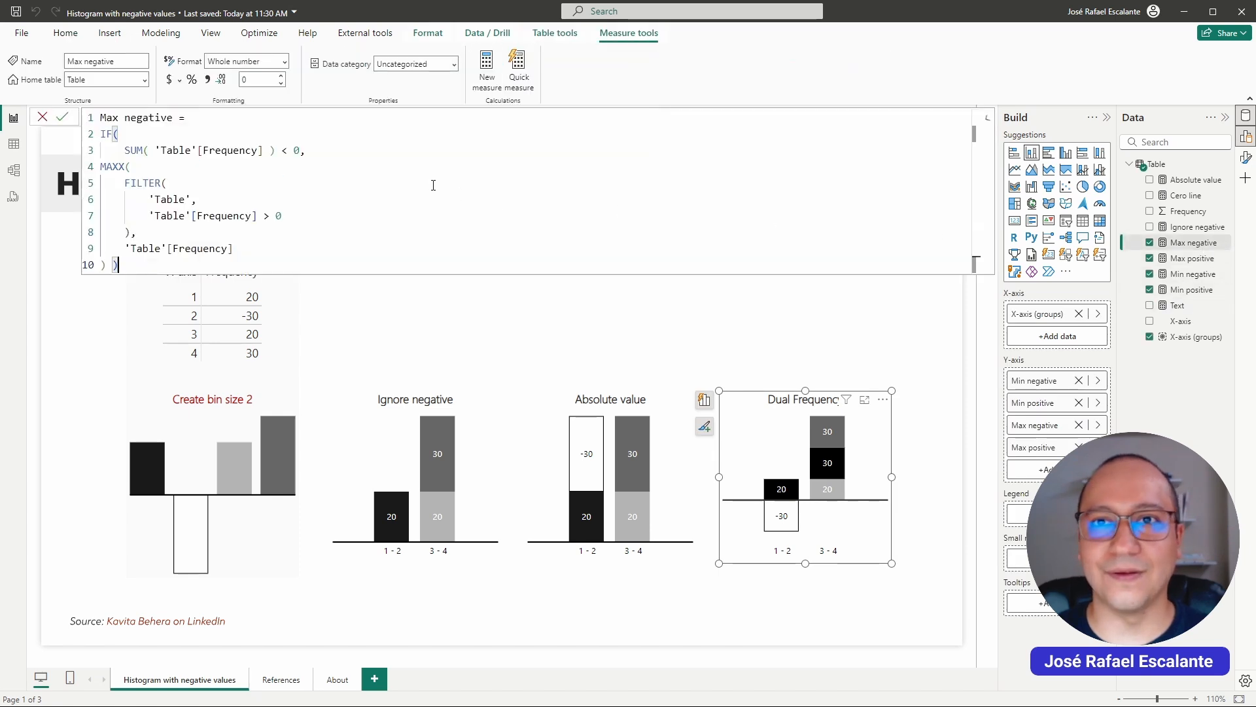
pyautogui.press('Return')
pyautogui.press('Escape')
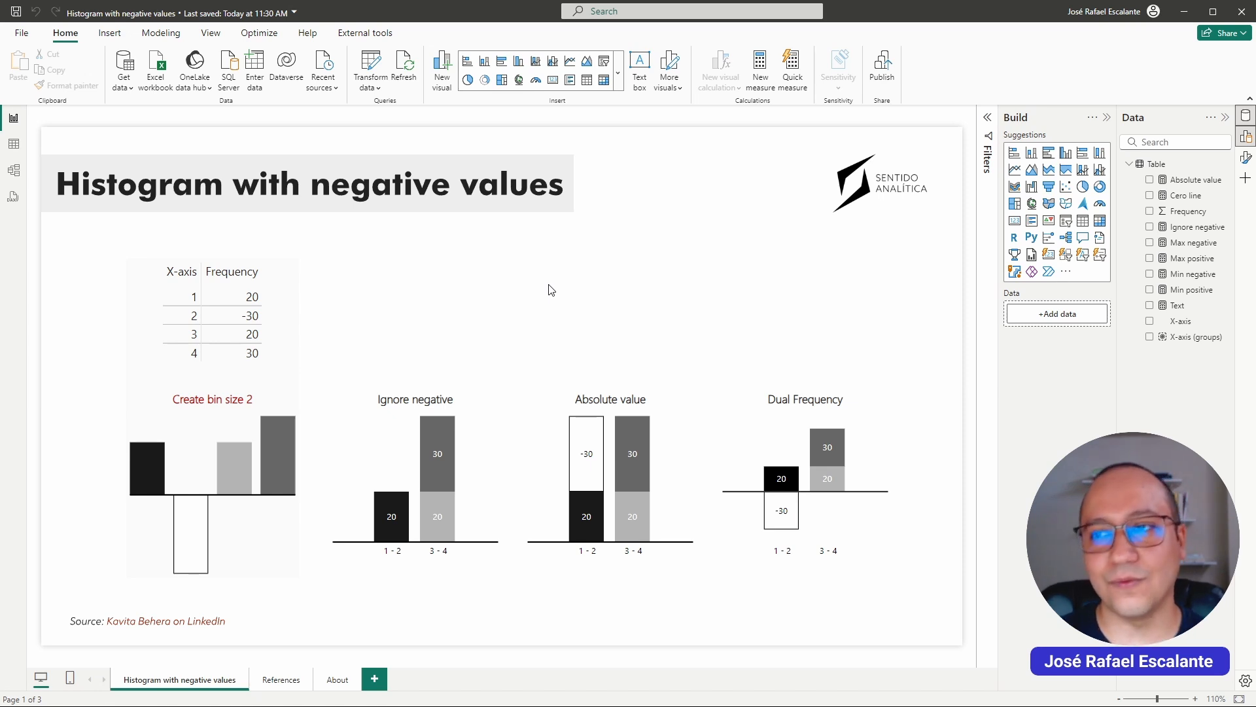
# Check the Absolute value chart, and switch to Chrome to review FX legend and tooltip representation in the Core Visuals Vision Board's Legends and tooltips idea.
pyautogui.click(756, 434)
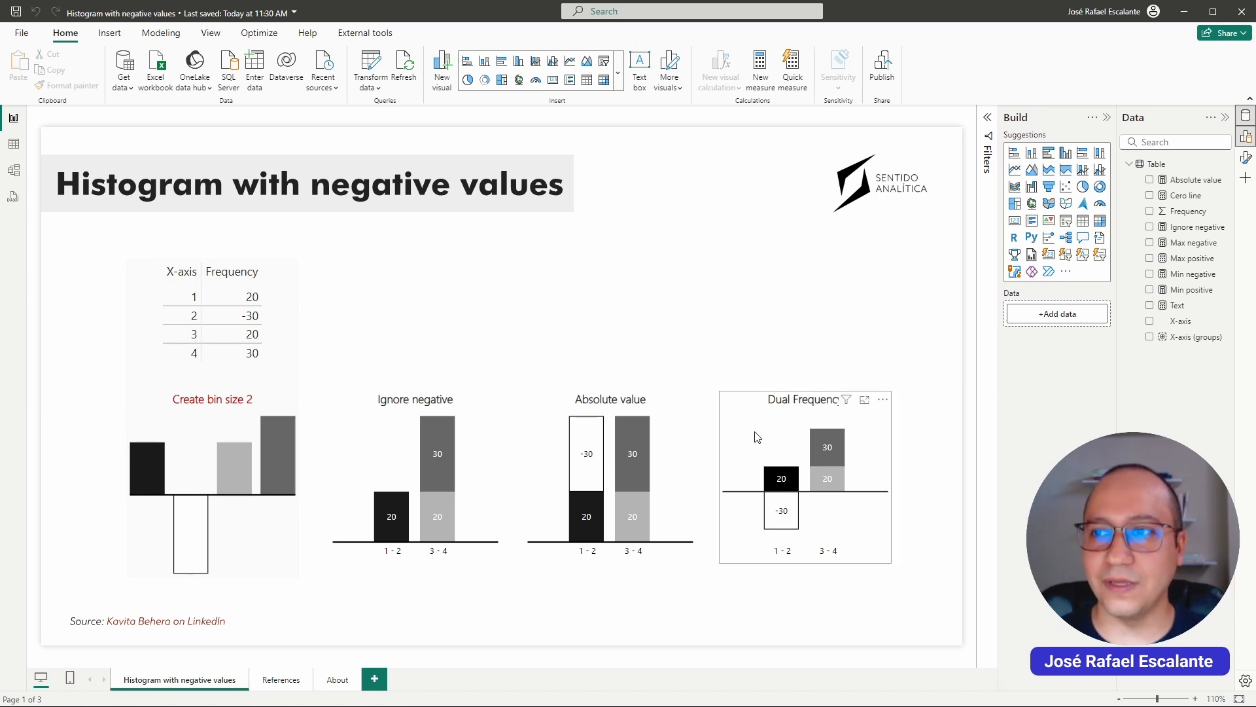
pyautogui.click(527, 437)
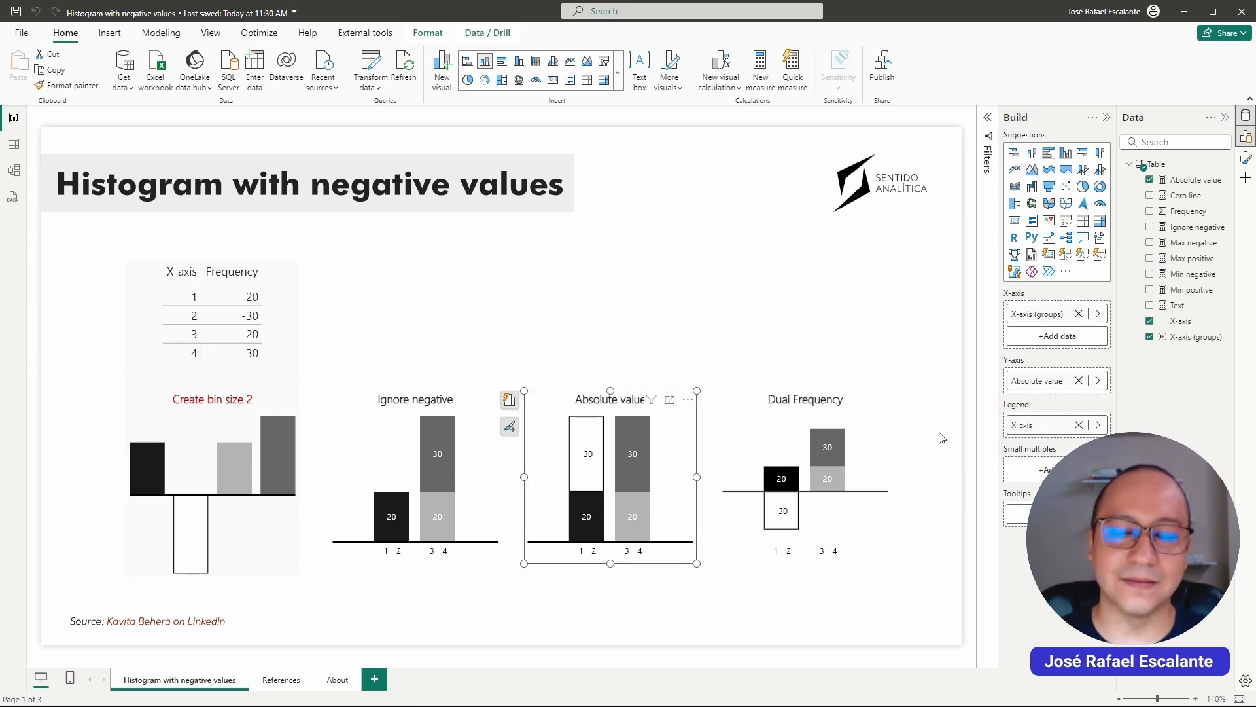
pyautogui.hotkey('alt', 'Tab')
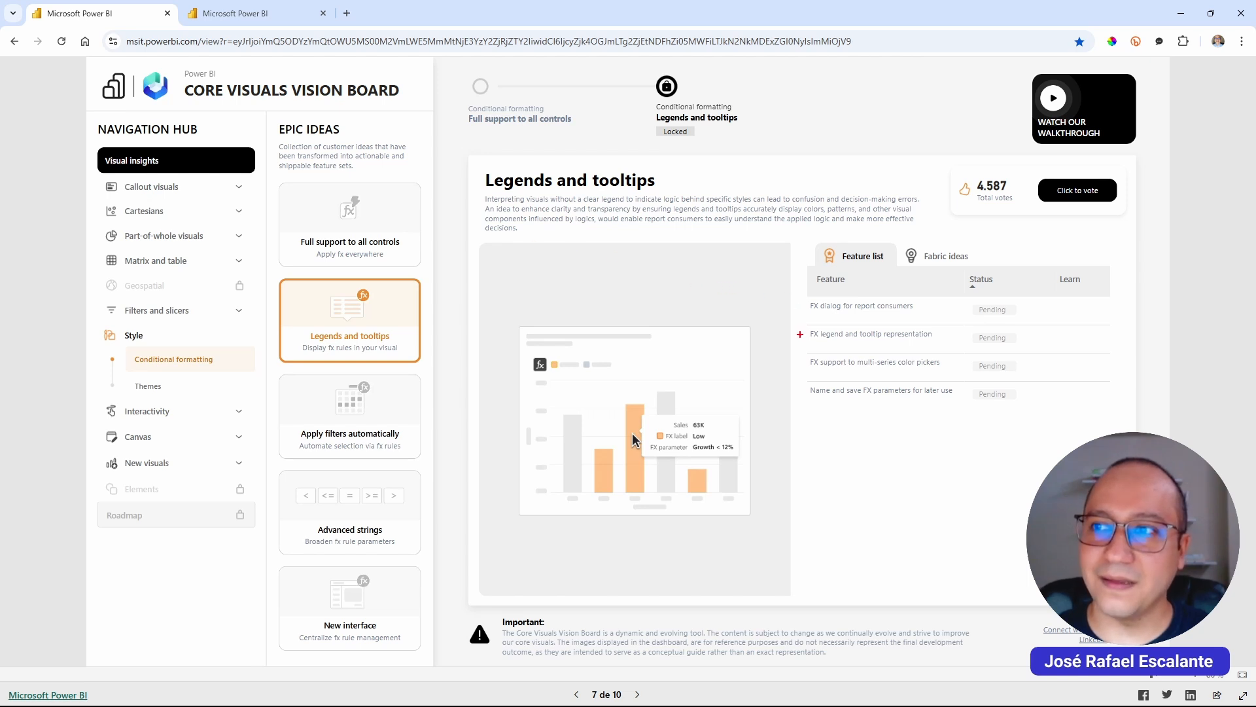
pyautogui.moveTo(689, 275); pyautogui.dragTo(799, 334)
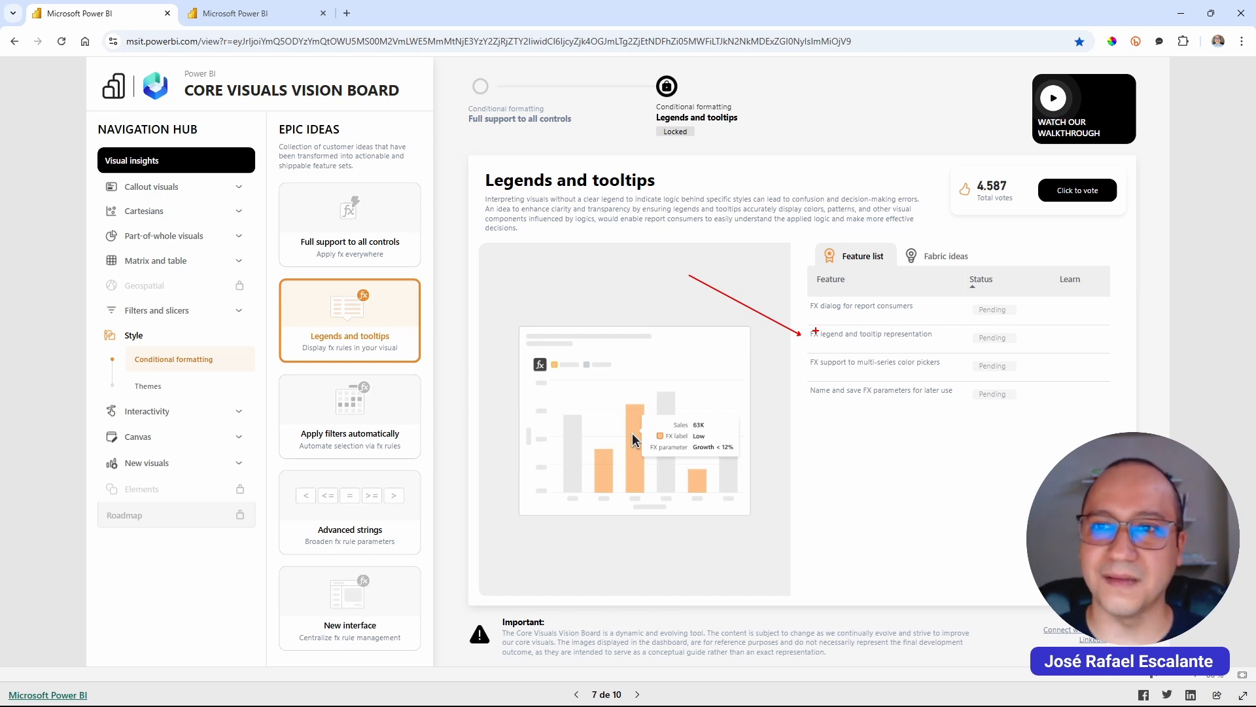
# Review the Patterns for charts idea in the other browser tab, focusing on Microsoft Office patterns, the voting area and the hatched example bars.
pyautogui.click(265, 13)
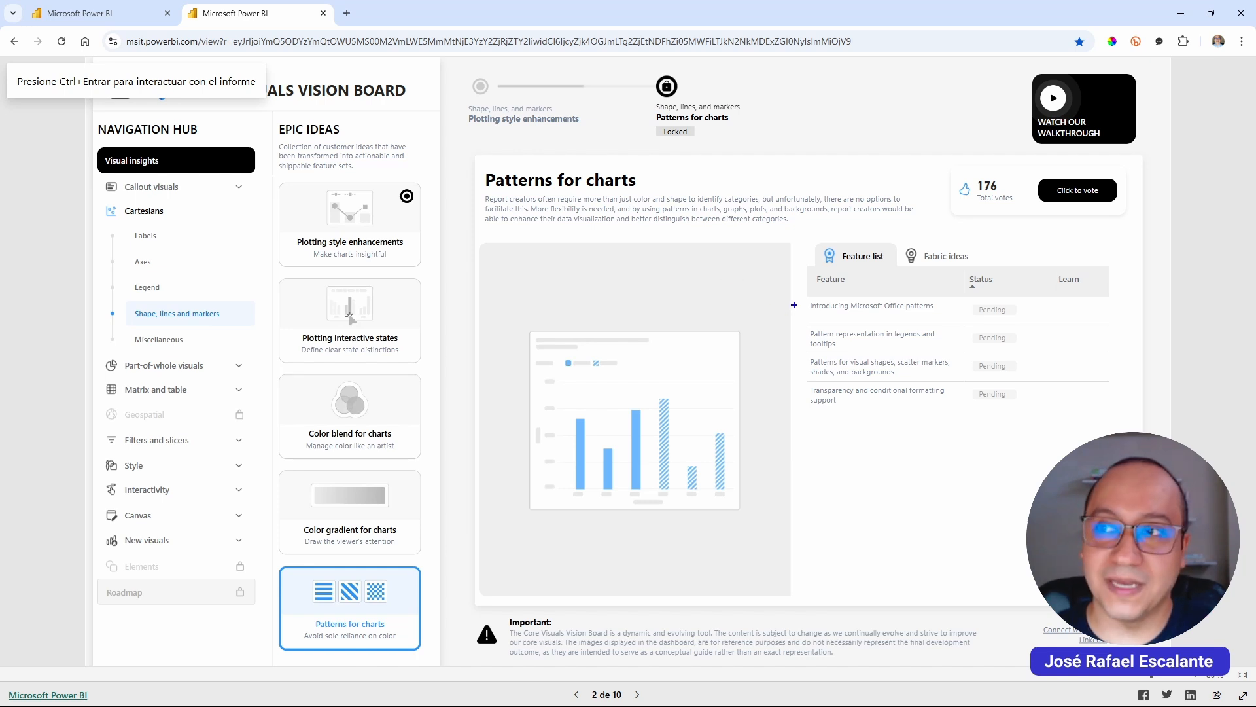
pyautogui.moveTo(794, 304); pyautogui.dragTo(697, 292)
pyautogui.moveTo(946, 162); pyautogui.dragTo(1128, 218)
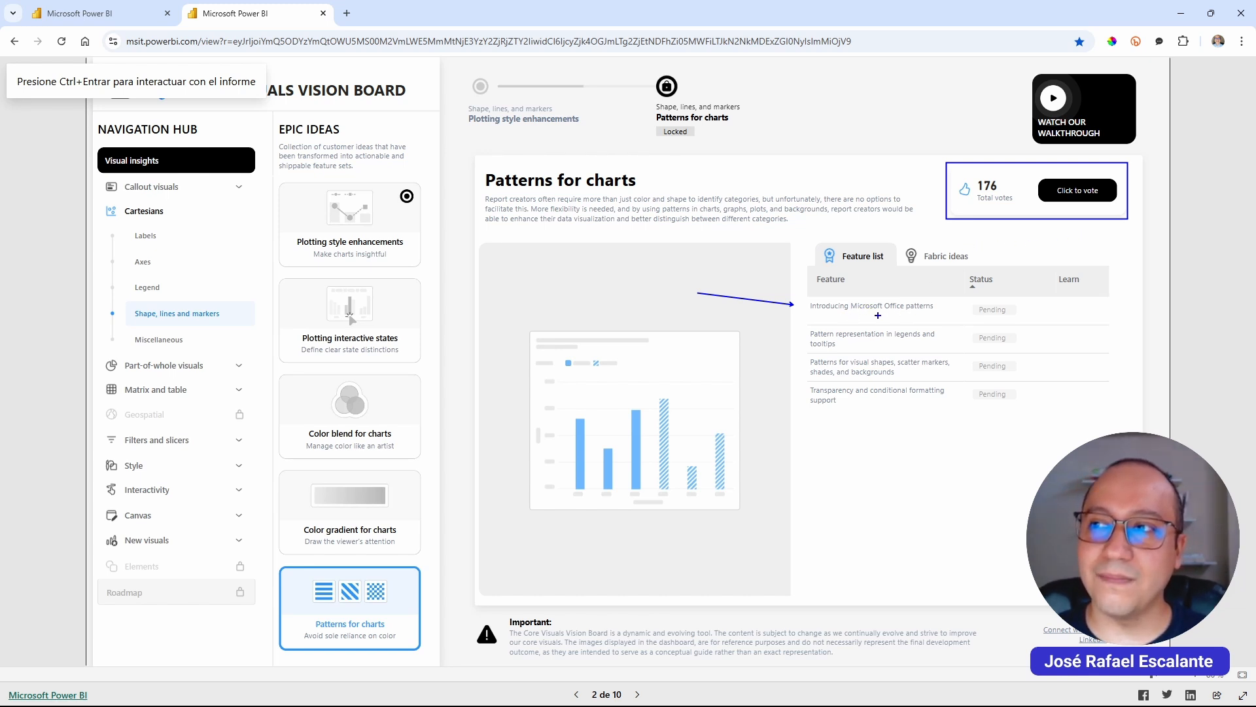
pyautogui.moveTo(650, 376); pyautogui.dragTo(743, 512)
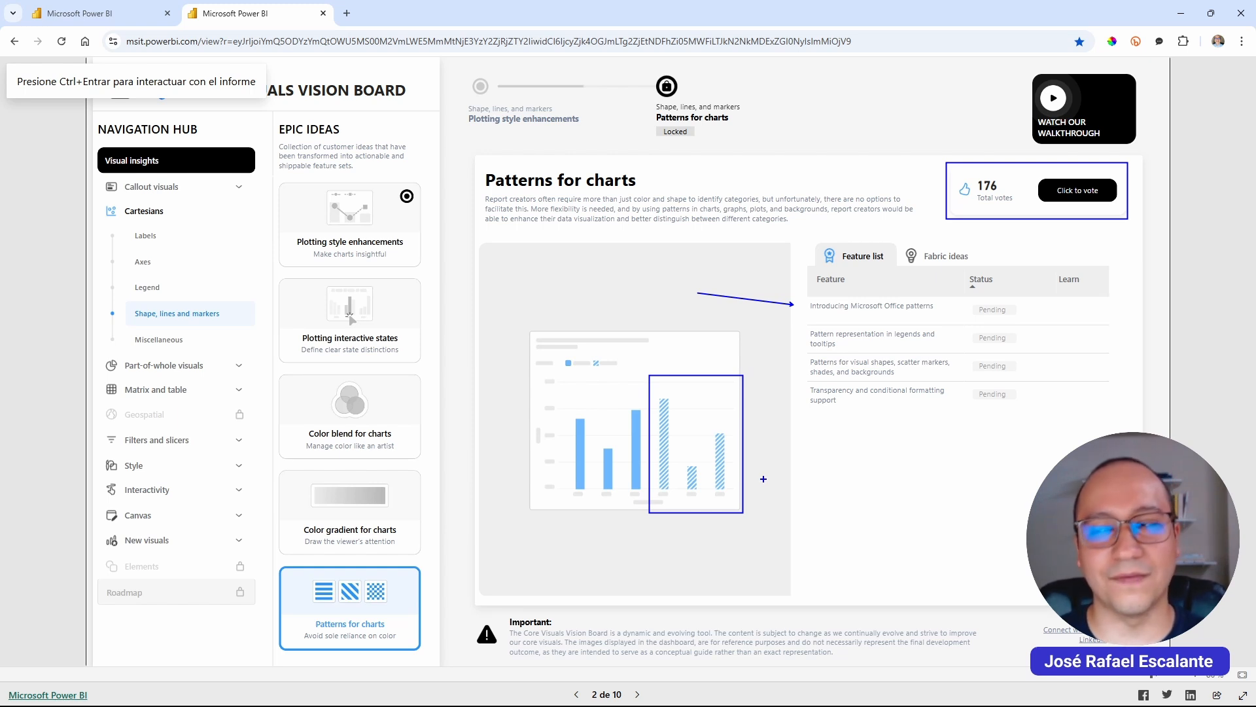
# Switch back to the Power BI report, compare the original charts on the References page, and return to the histogram page.
pyautogui.hotkey('alt', 'Tab')
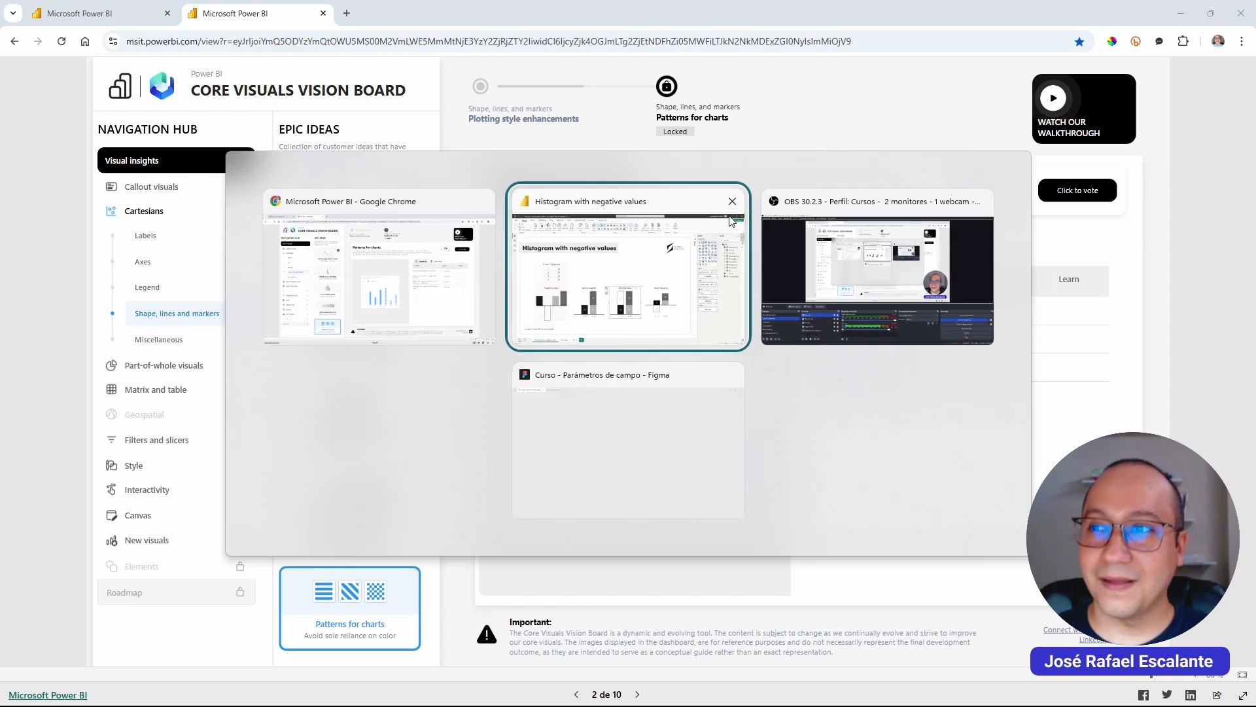
pyautogui.click(727, 256)
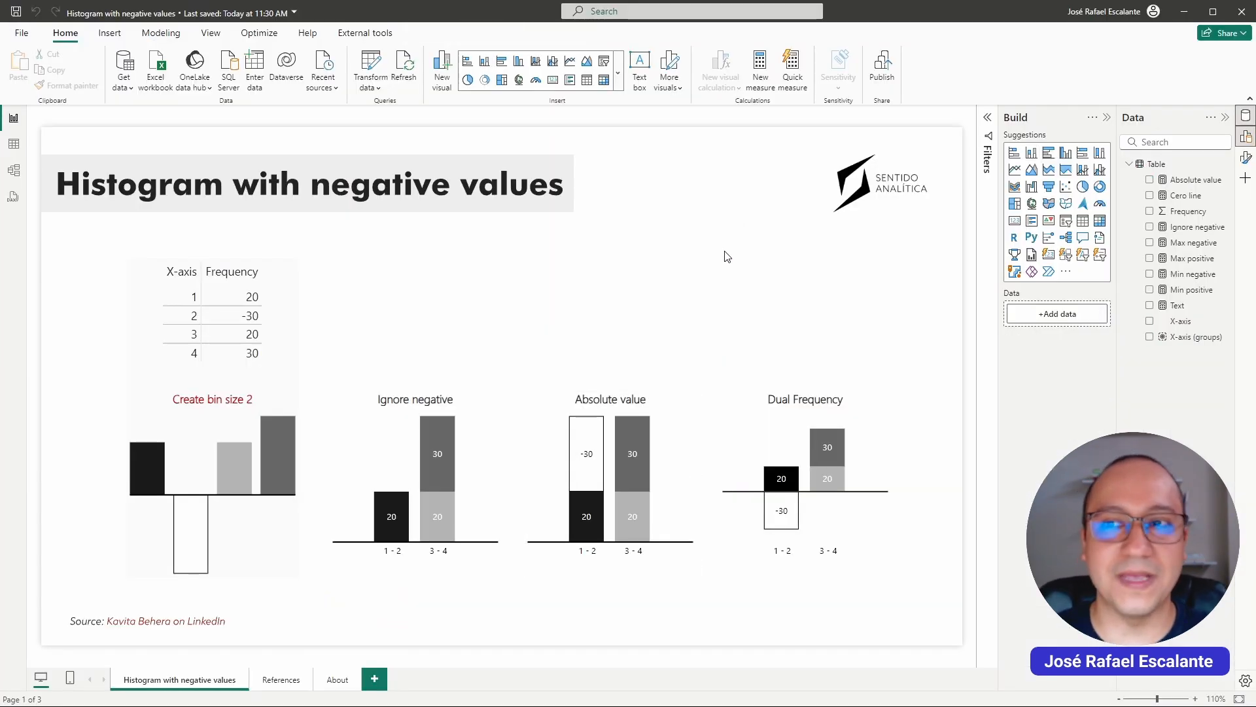
pyautogui.click(282, 680)
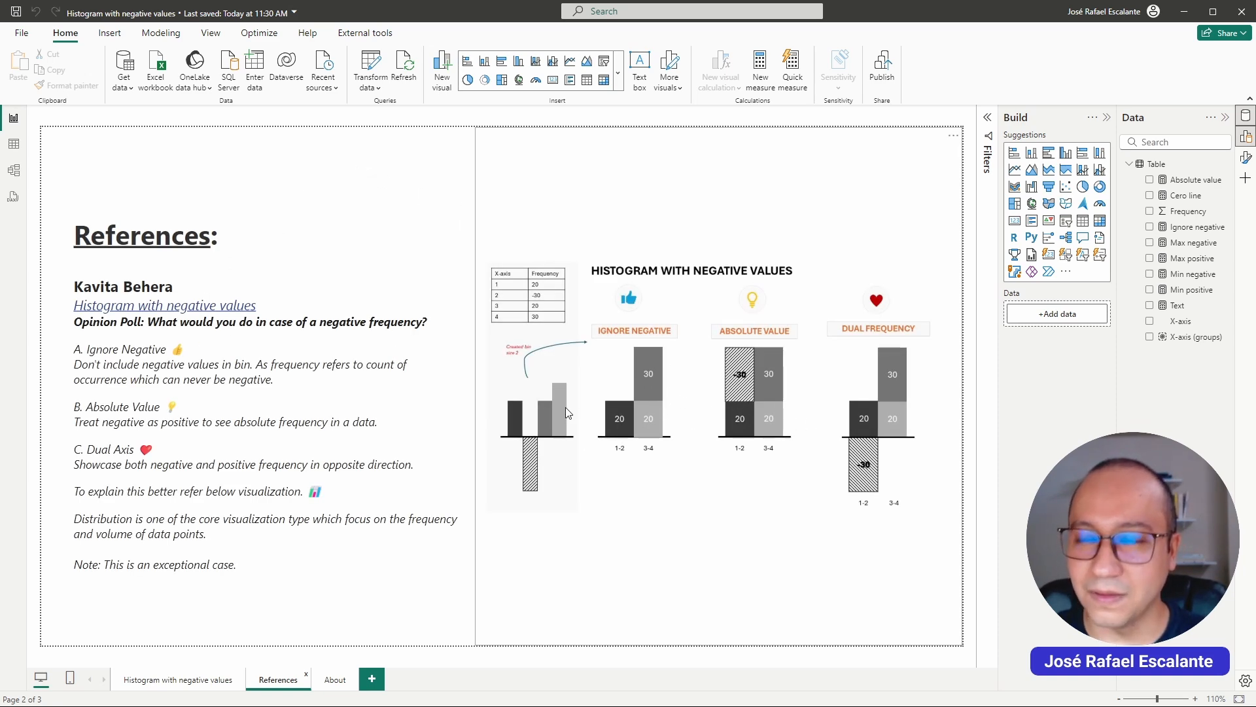
pyautogui.click(176, 680)
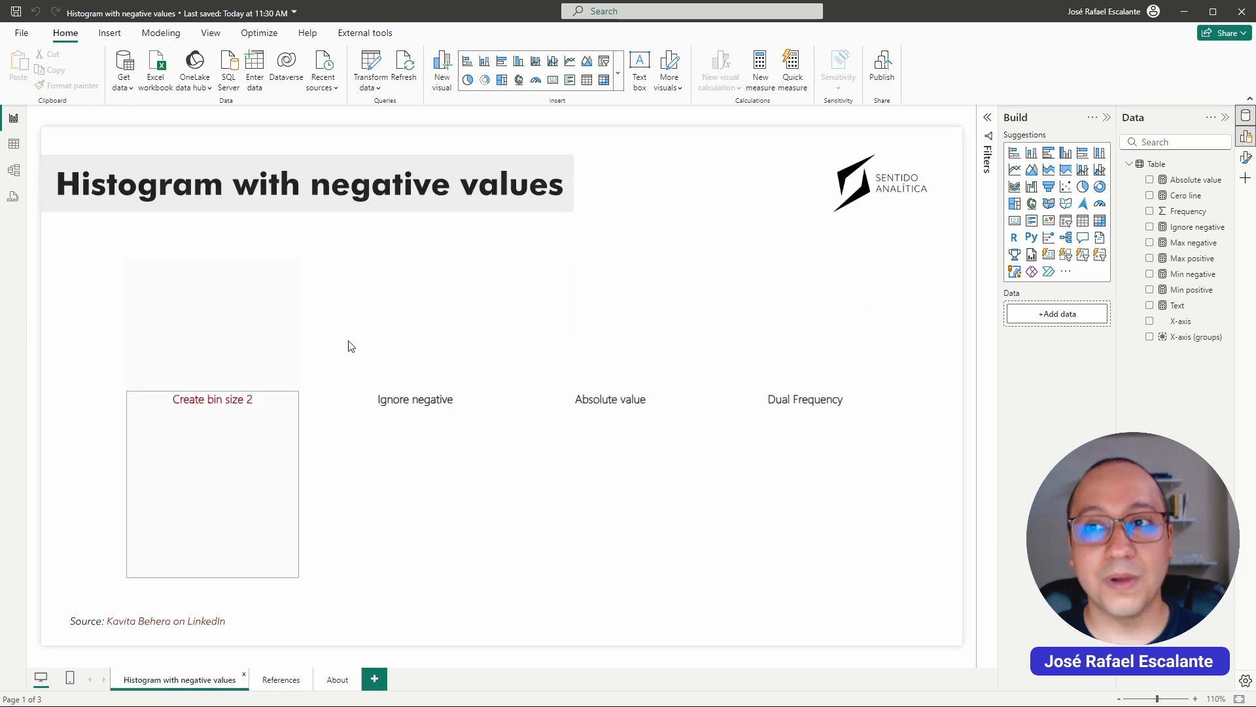